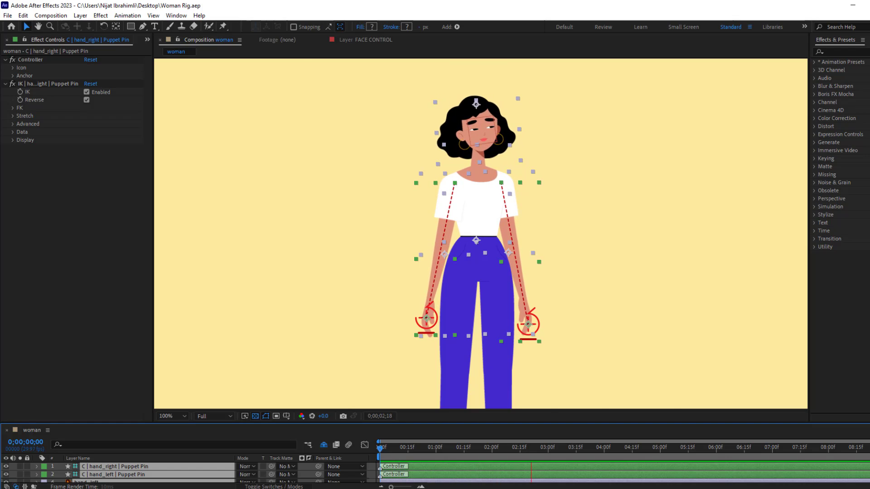
# Bring up the unrigged woman composition with its 14 separate body-part layers in the timeline.
pyautogui.scroll(4, 476, 110)
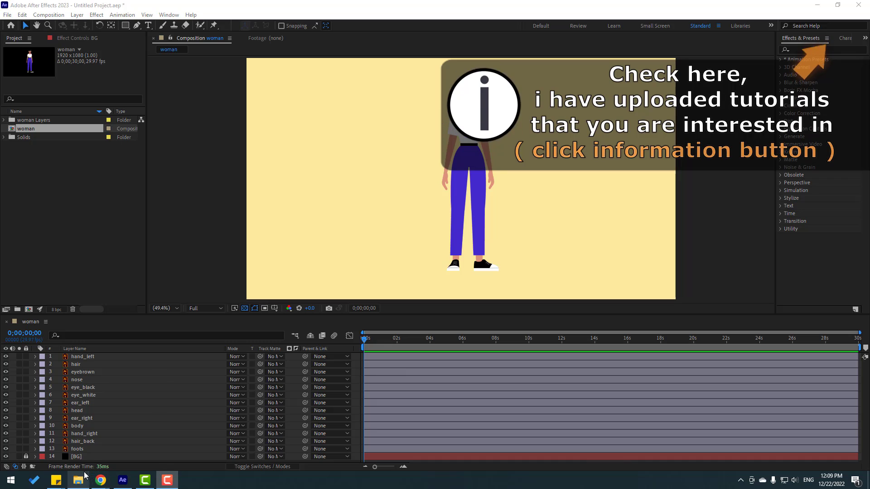
# Lock the foots layer and select hand_left, framing the view on the head and arms.
pyautogui.click(80, 449)
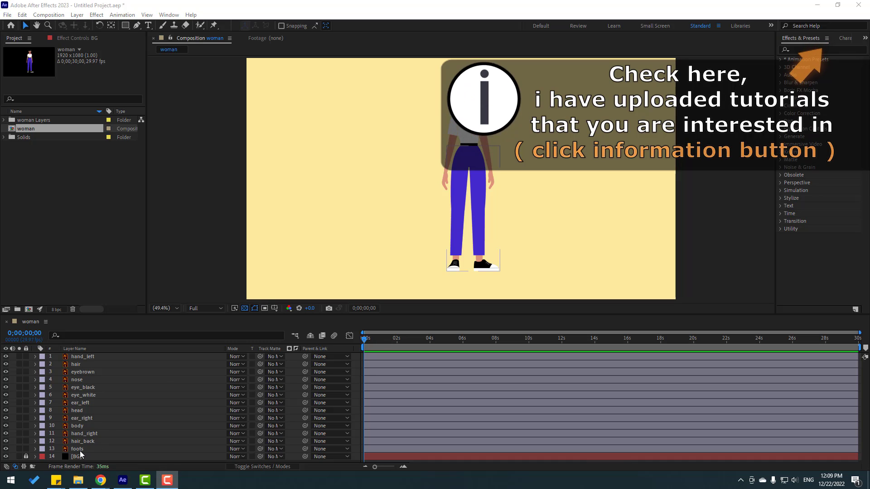
pyautogui.click(26, 449)
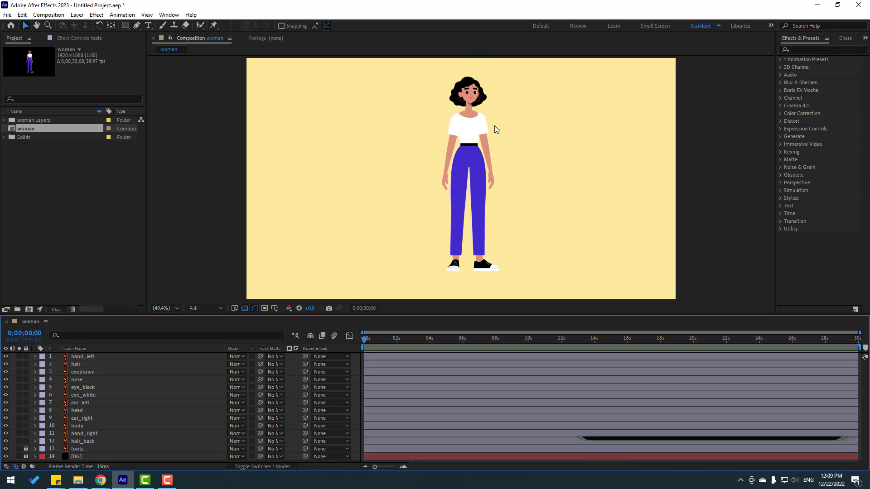
pyautogui.click(452, 148)
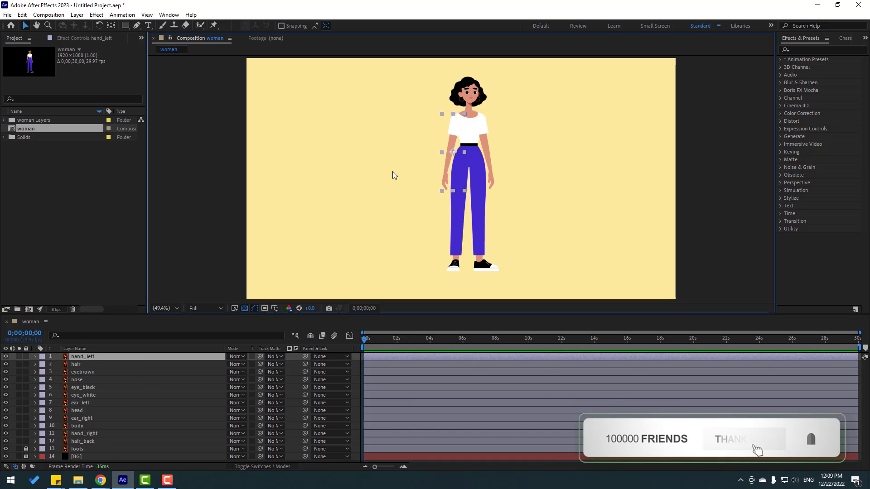
pyautogui.scroll(2, 392, 175)
pyautogui.scroll(4, 461, 201)
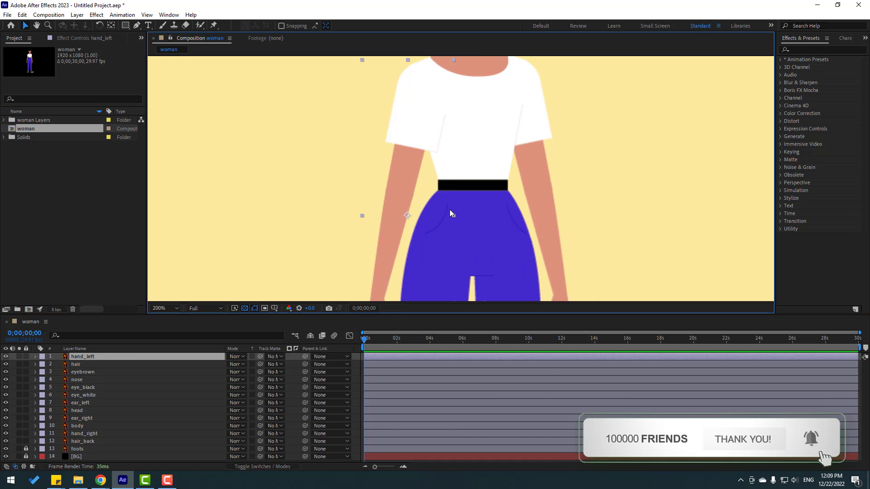
pyautogui.scroll(-2, 449, 201)
pyautogui.moveTo(453, 198); pyautogui.dragTo(423, 188)
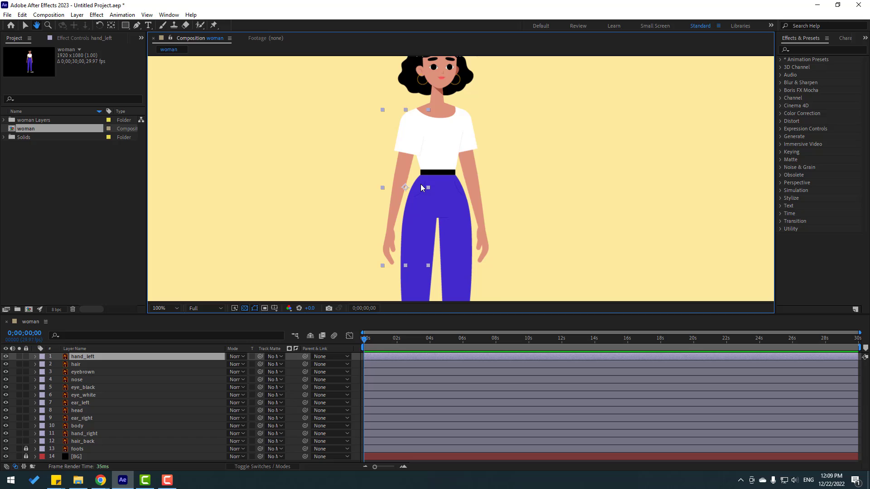
# Solo hand_left against a black background with the Puppet Position Pin Tool ready.
pyautogui.click(19, 357)
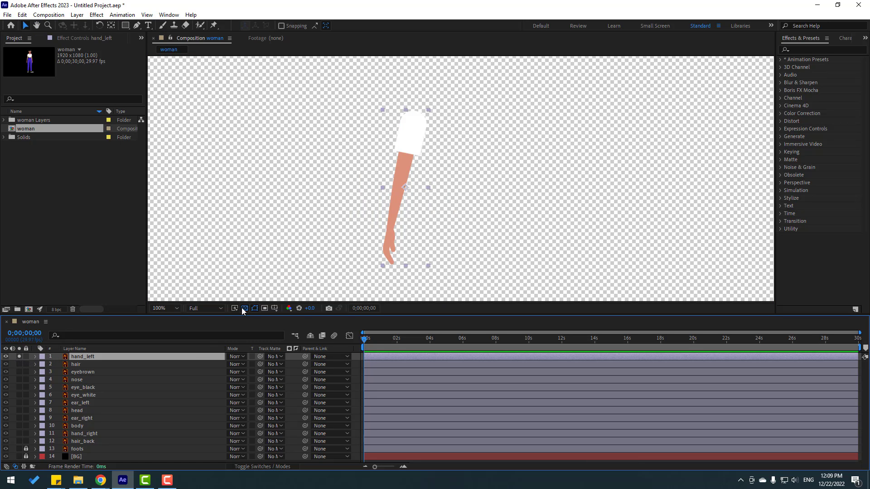
pyautogui.click(244, 308)
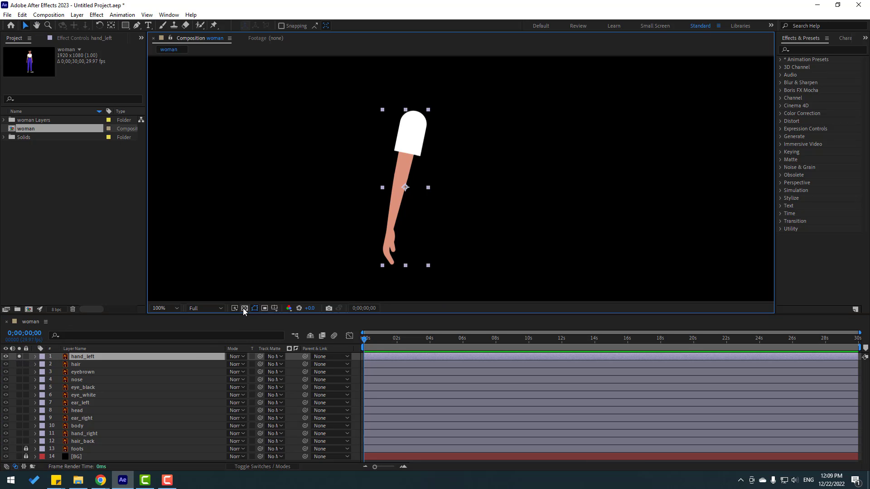
pyautogui.click(213, 25)
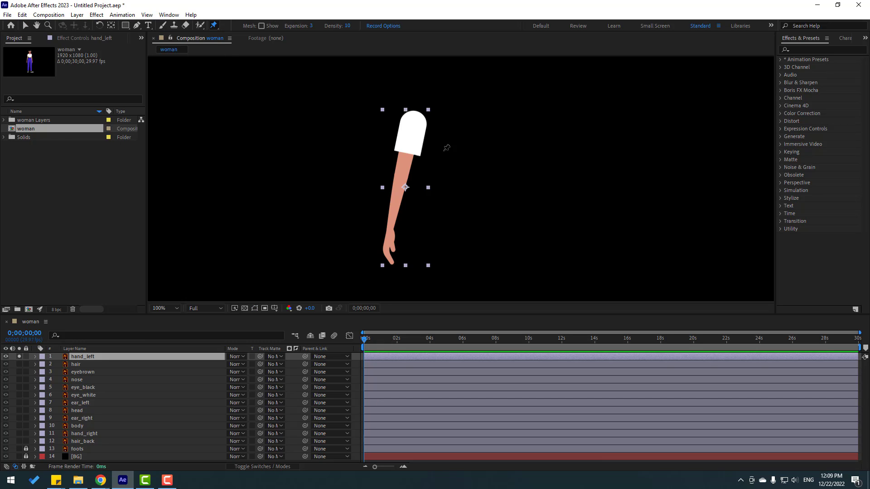
# Place three puppet pins on the left arm at the shoulder, elbow and hand.
pyautogui.click(415, 119)
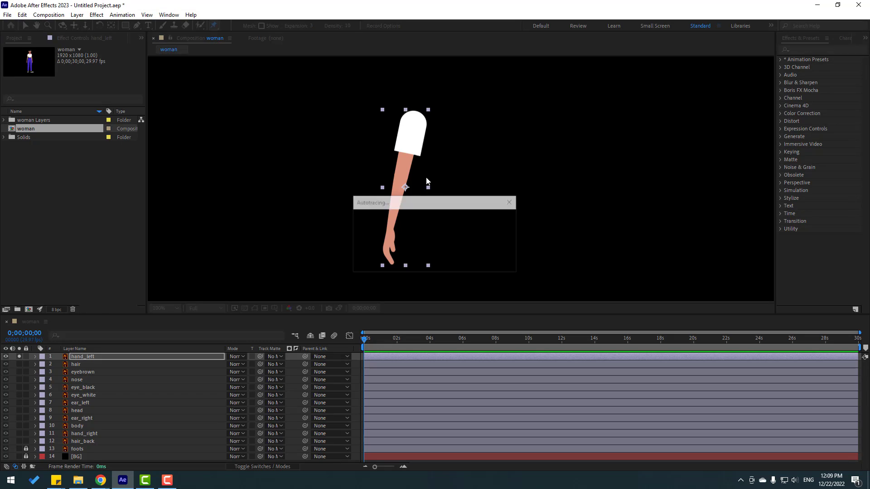
pyautogui.click(398, 186)
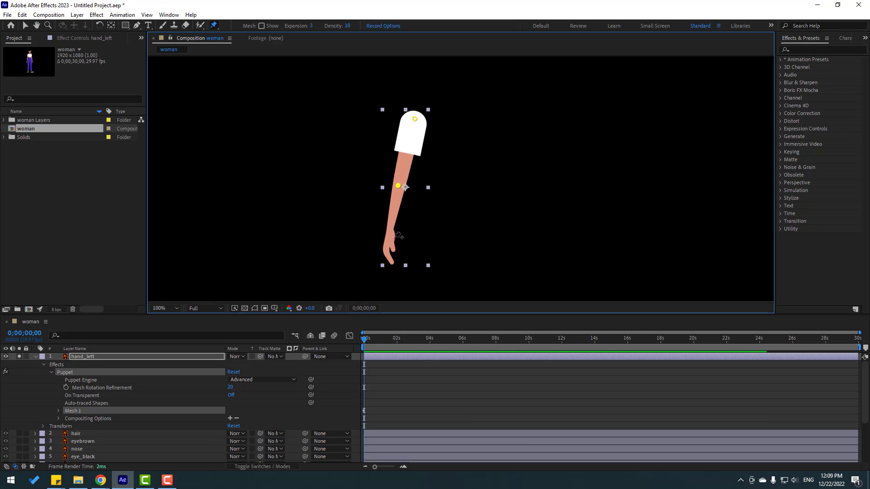
pyautogui.click(388, 246)
pyautogui.click(25, 26)
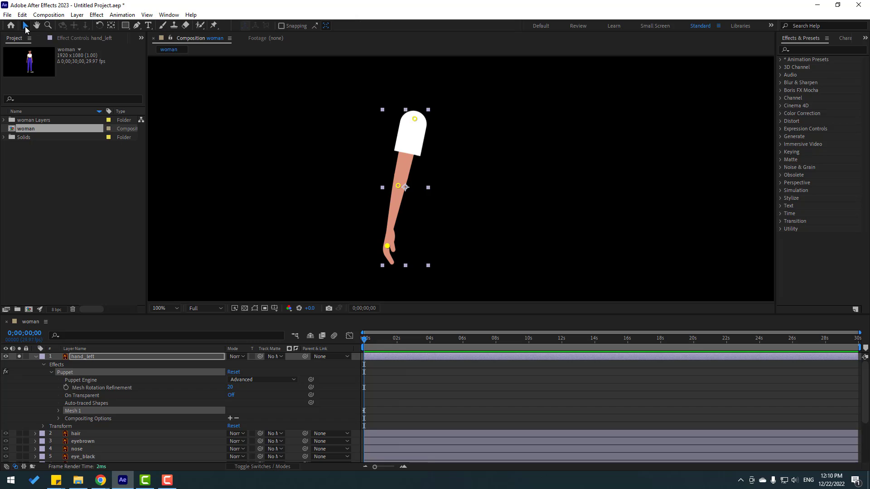
# Switch the left arm's Puppet Engine to Legacy and accept the warning.
pyautogui.click(81, 381)
pyautogui.click(240, 379)
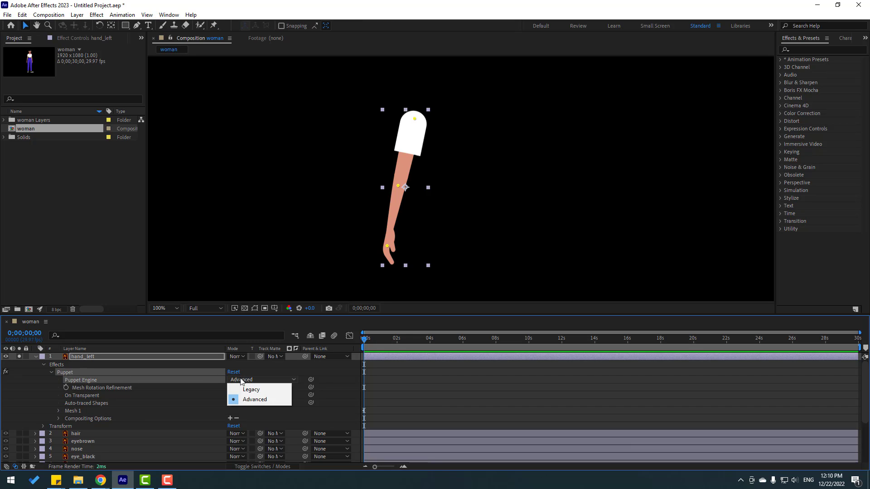
pyautogui.click(247, 388)
pyautogui.click(521, 282)
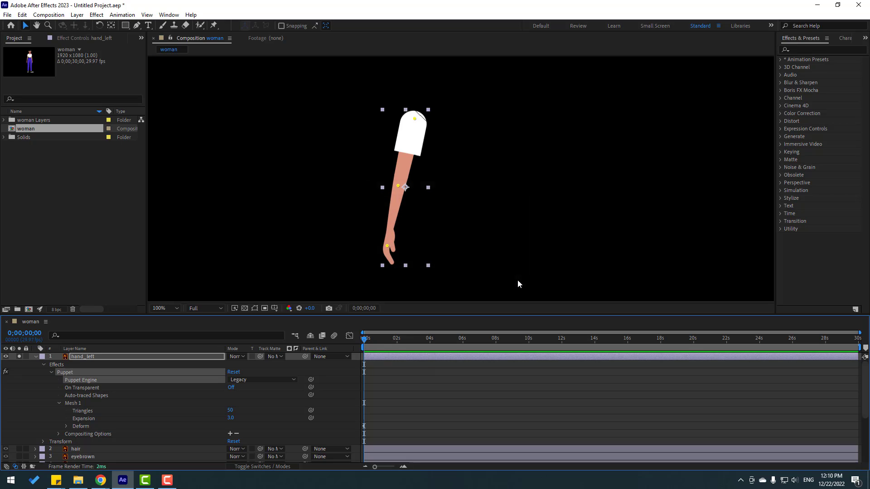
# Open Duik Bassel.2 and add bones to the left arm's three puppet pins.
pyautogui.click(169, 15)
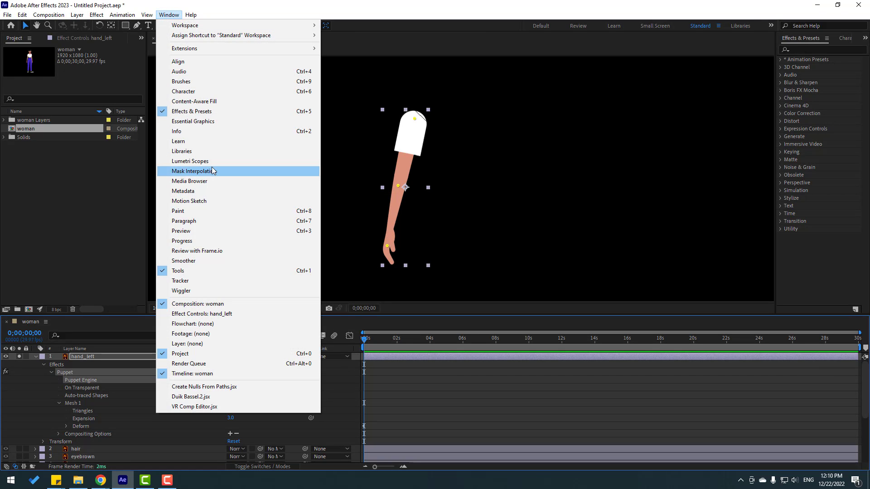
pyautogui.click(213, 398)
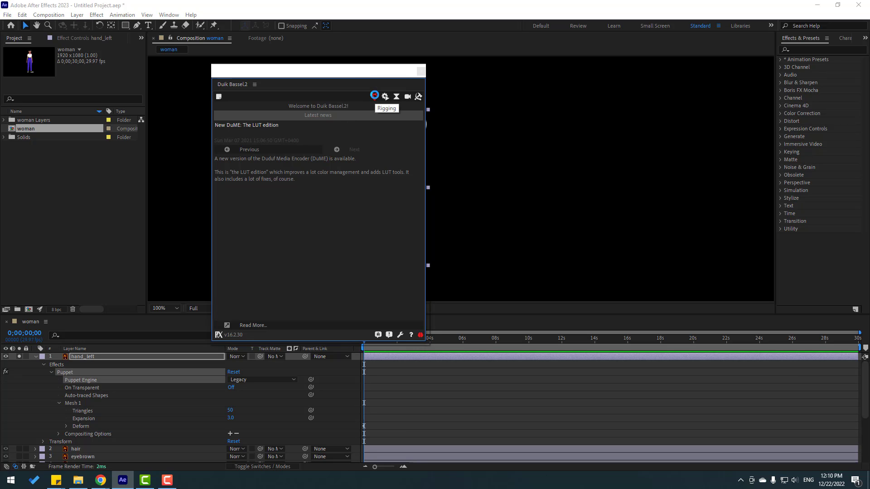
pyautogui.click(372, 97)
pyautogui.moveTo(340, 74); pyautogui.dragTo(606, 113)
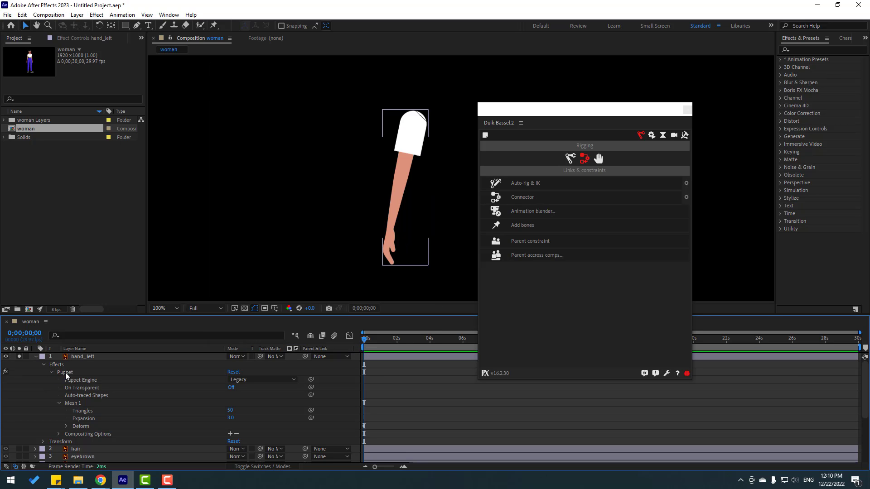
pyautogui.click(66, 373)
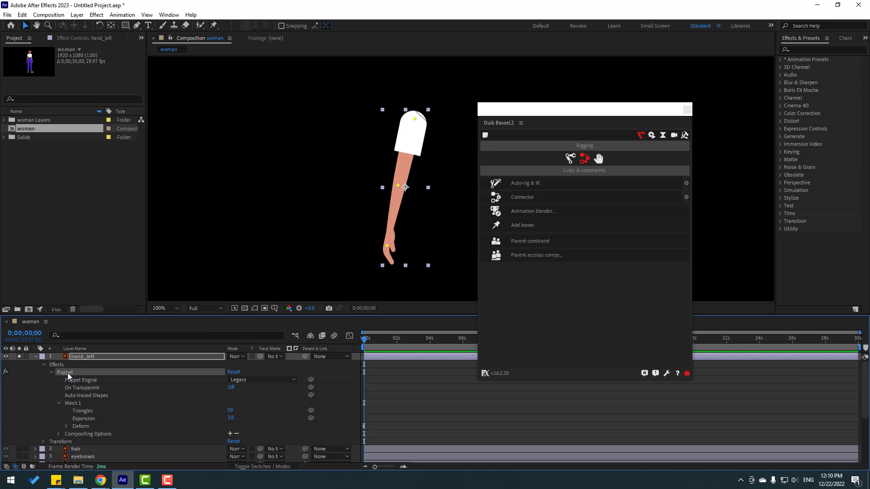
pyautogui.click(528, 227)
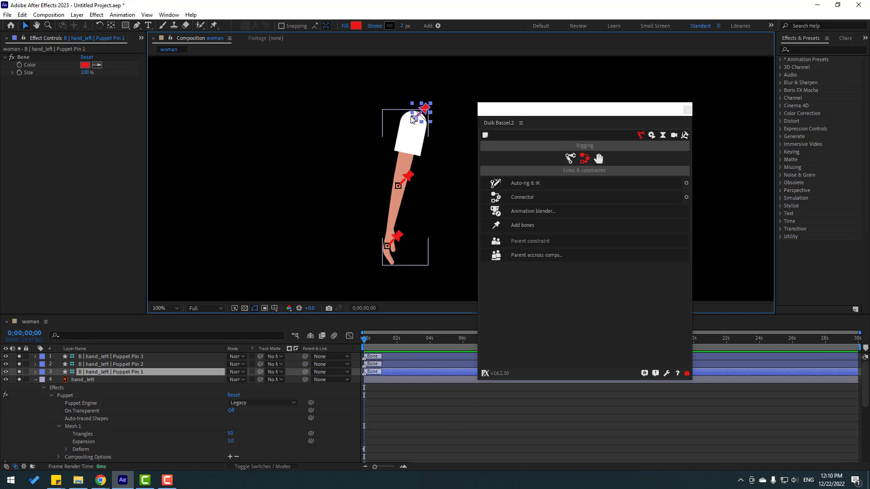
# Parent Puppet Pin 3 bone to Pin 2 and Pin 2 to Pin 1, then select all three.
pyautogui.click(136, 357)
pyautogui.moveTo(304, 358); pyautogui.dragTo(124, 368)
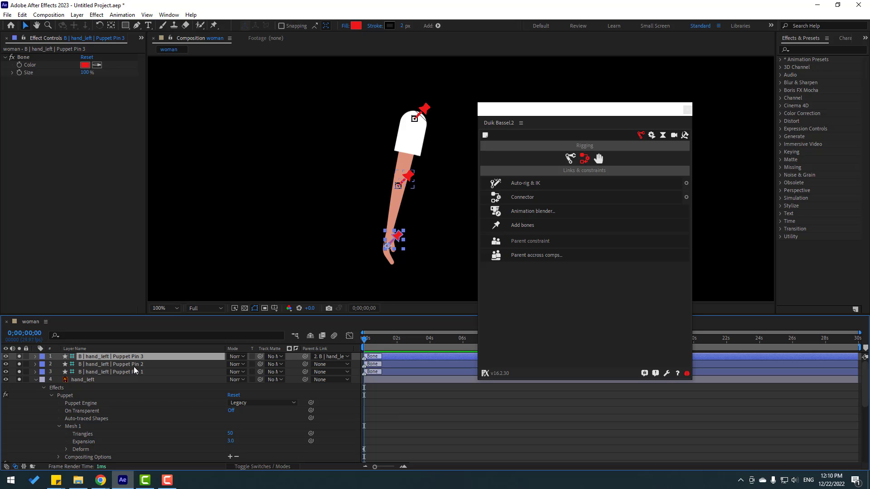
pyautogui.click(136, 365)
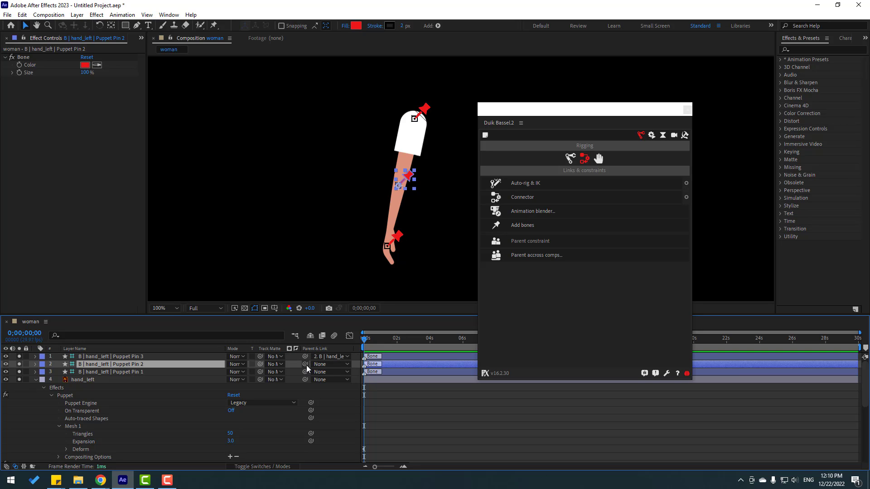
pyautogui.moveTo(306, 366); pyautogui.dragTo(137, 376)
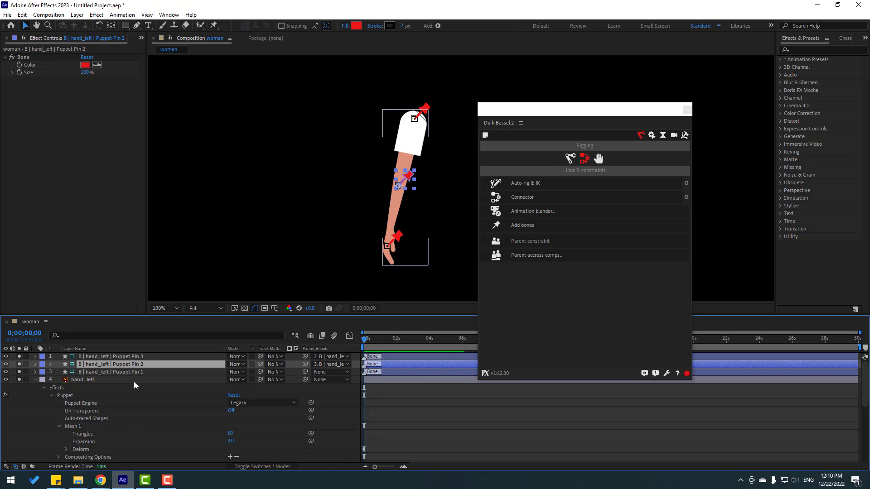
pyautogui.click(128, 371)
pyautogui.keyDown('shift'); pyautogui.click(136, 357); pyautogui.keyUp('shift')
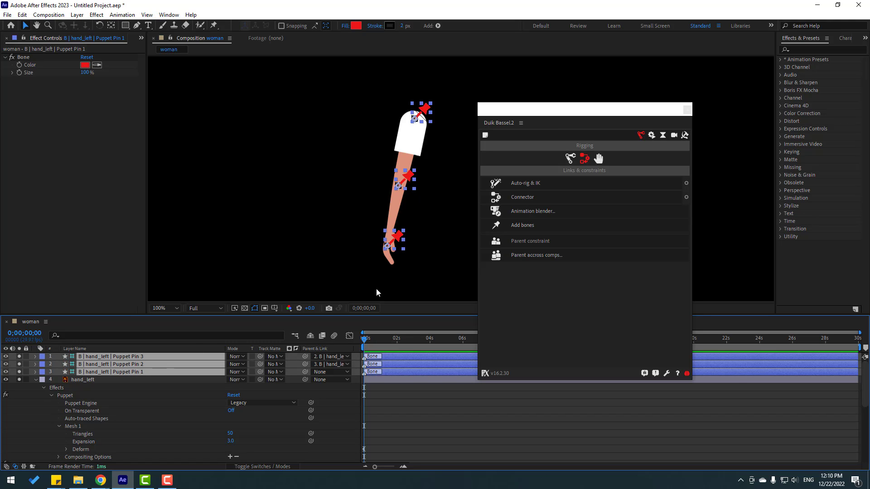
# Auto-rig the left arm bones with a Duik IK controller and test-bend the arm.
pyautogui.click(528, 183)
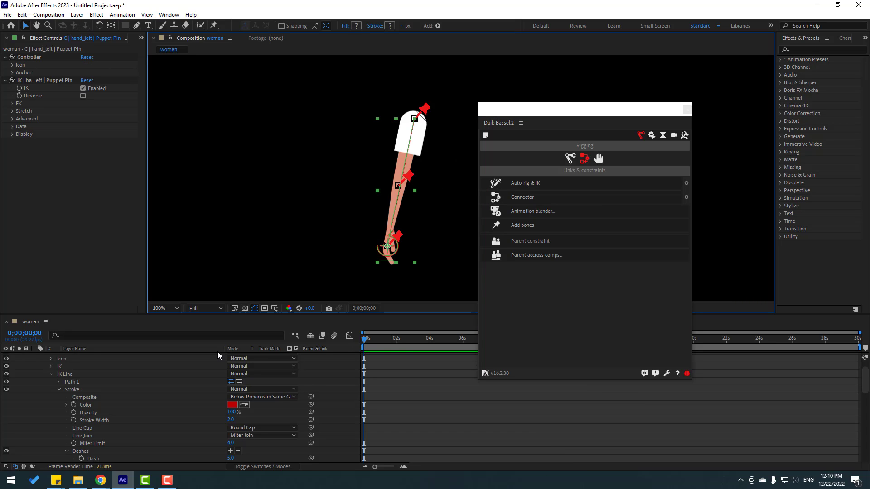
pyautogui.scroll(2, 80, 403)
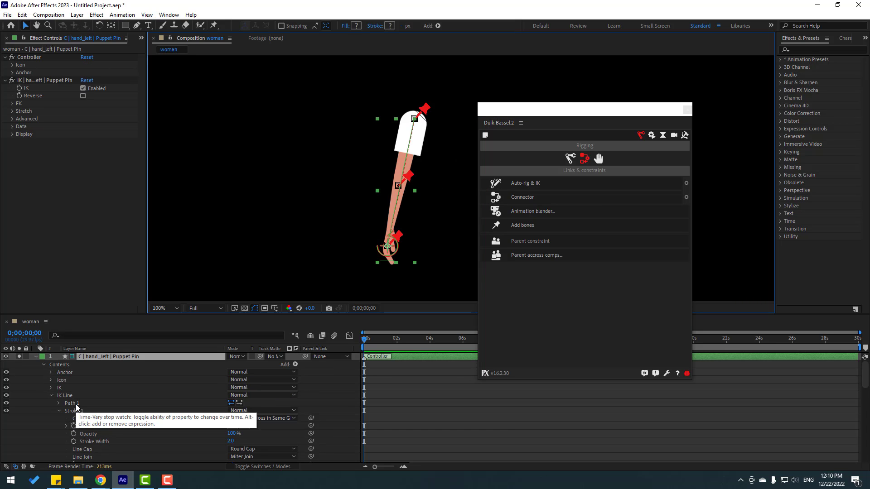
pyautogui.click(36, 357)
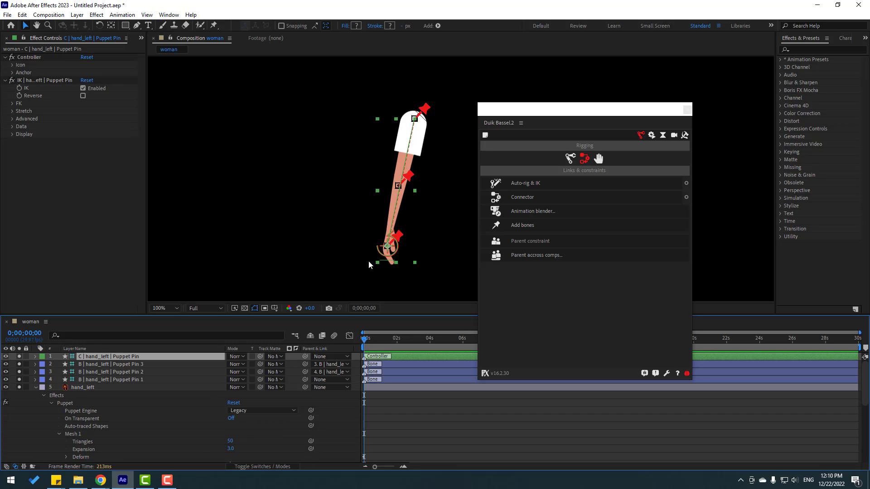
pyautogui.moveTo(542, 117); pyautogui.dragTo(627, 122)
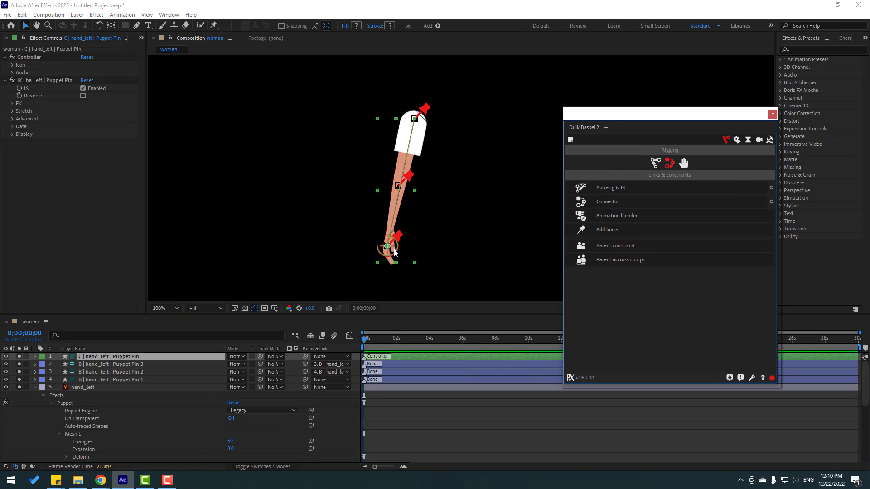
pyautogui.moveTo(394, 253); pyautogui.dragTo(431, 255)
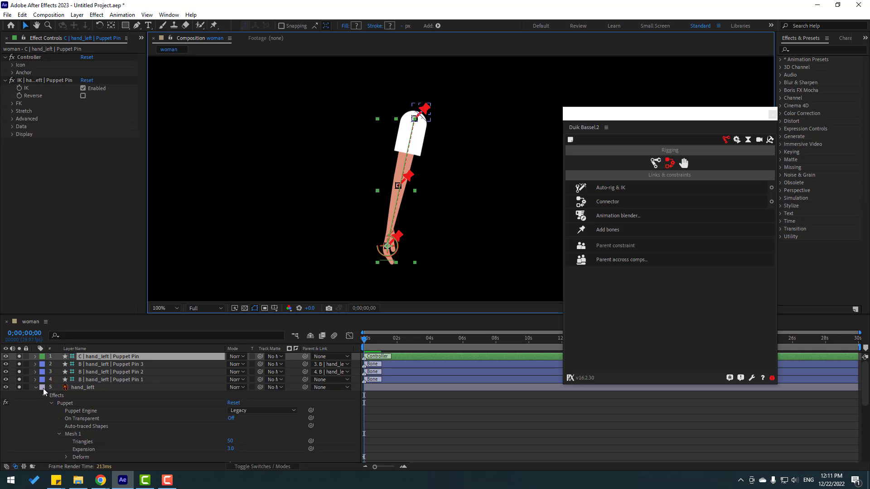
# Unsolo the arm and parent the hand_left Puppet Pin 1 bone to the body layer.
pyautogui.click(36, 387)
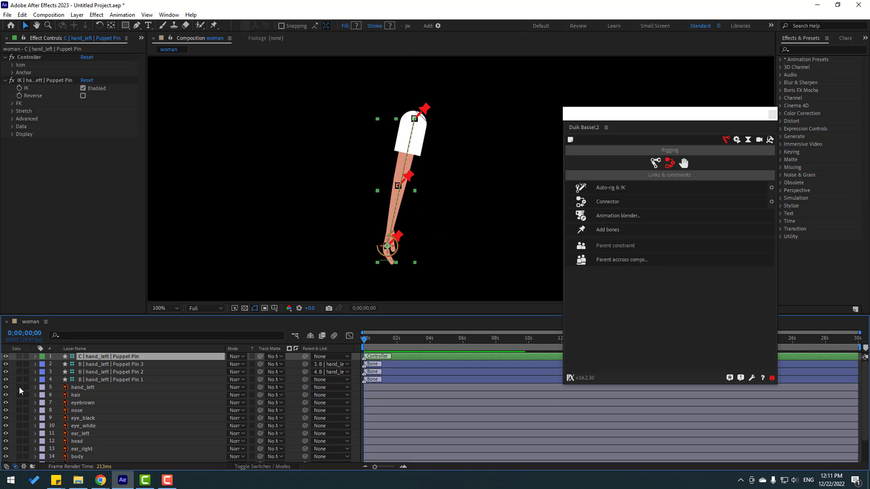
pyautogui.click(20, 388)
pyautogui.moveTo(602, 114); pyautogui.dragTo(643, 129)
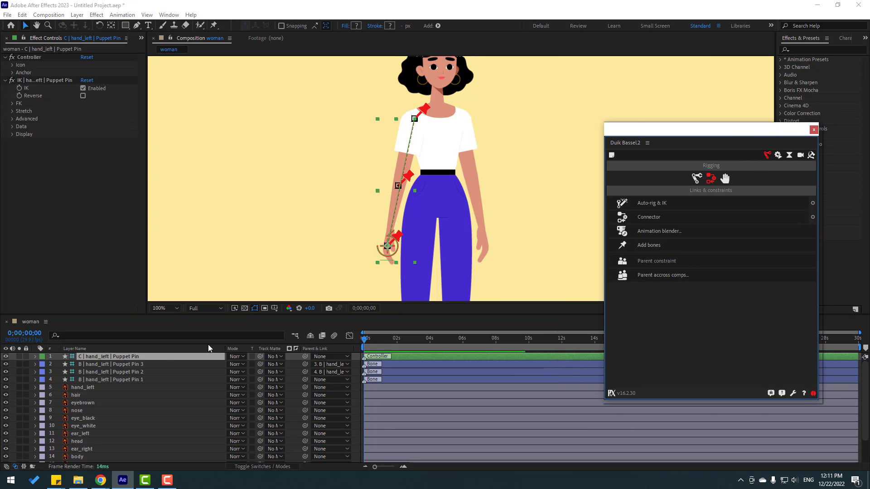
pyautogui.click(133, 379)
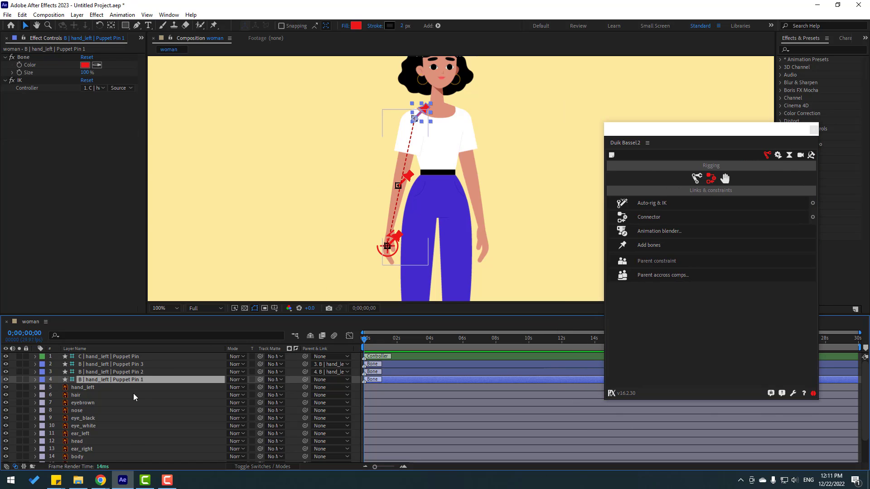
pyautogui.moveTo(305, 379); pyautogui.dragTo(85, 455)
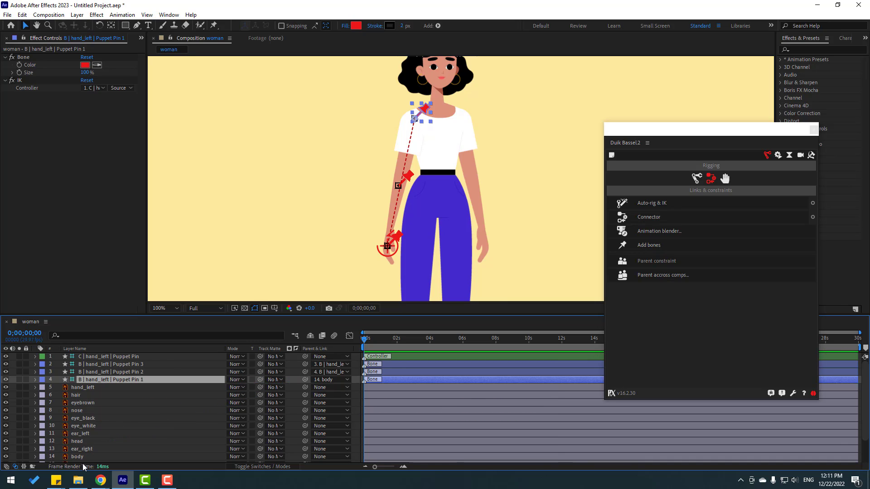
pyautogui.click(77, 456)
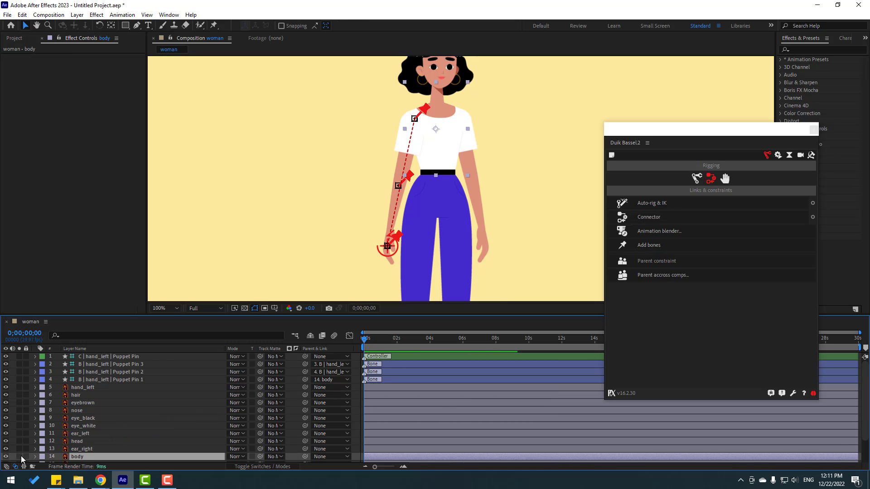
# Solo body and move its anchor point down onto the belt centre with Pan Behind.
pyautogui.click(20, 456)
pyautogui.click(111, 26)
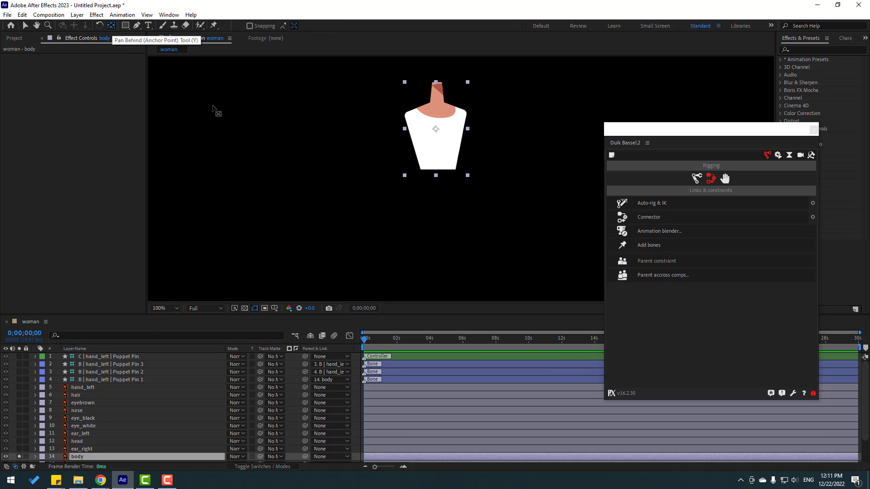
pyautogui.moveTo(435, 131); pyautogui.dragTo(435, 166)
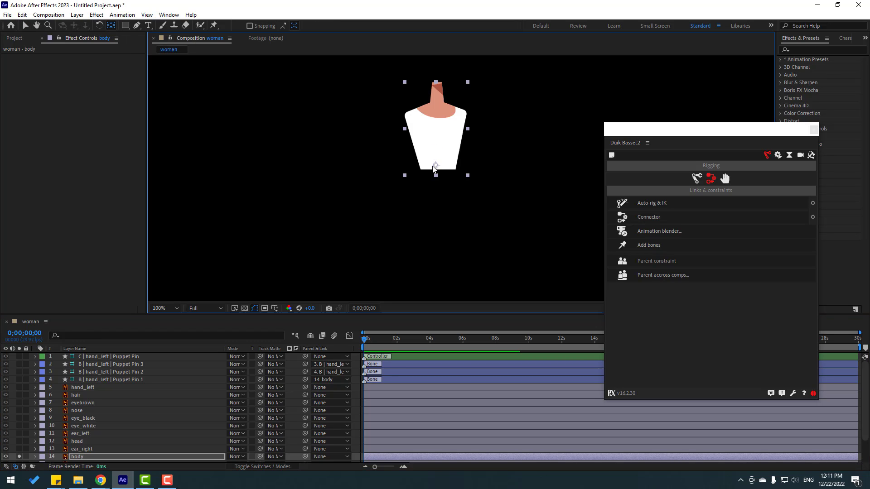
pyautogui.click(244, 308)
pyautogui.scroll(4, 442, 155)
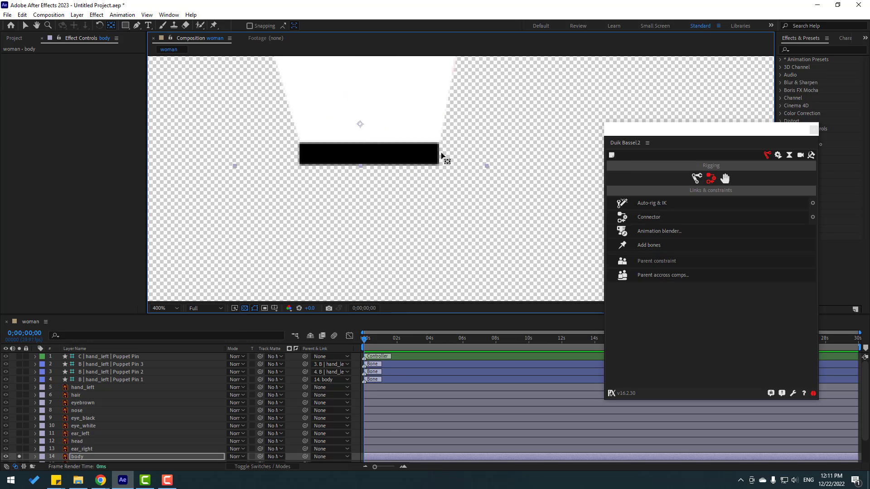
pyautogui.click(360, 139)
pyautogui.moveTo(359, 125); pyautogui.dragTo(360, 146)
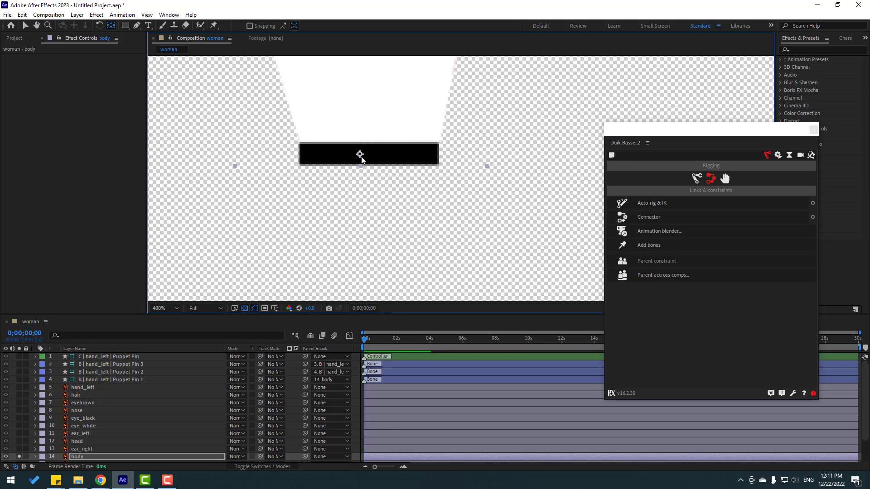
pyautogui.click(25, 26)
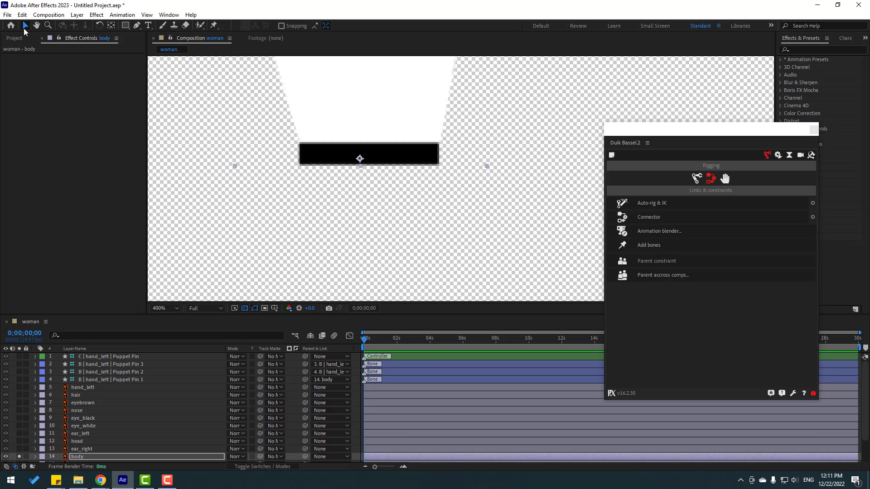
# Test-rotate the body around its new pivot, then undo the rotation.
pyautogui.scroll(-4, 362, 190)
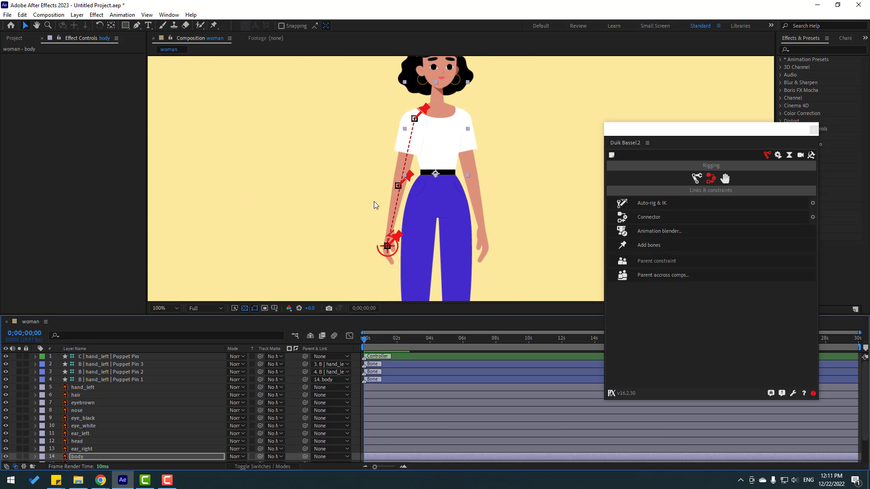
pyautogui.press('r')
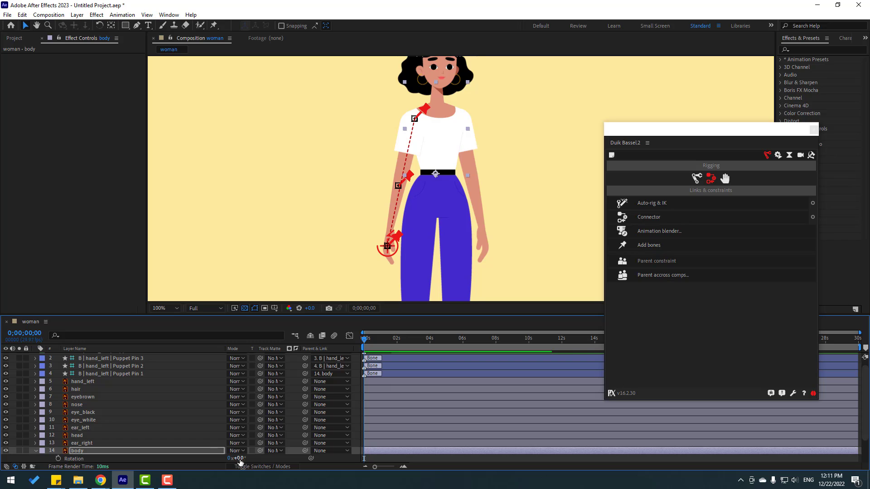
pyautogui.moveTo(236, 458); pyautogui.dragTo(241, 467)
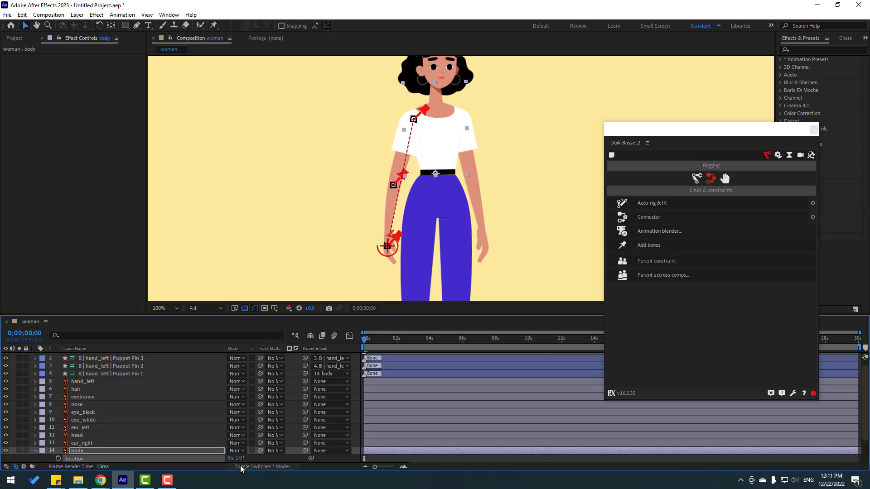
pyautogui.hotkey('ctrl', 'z')
pyautogui.click(36, 450)
pyautogui.scroll(-1, 92, 460)
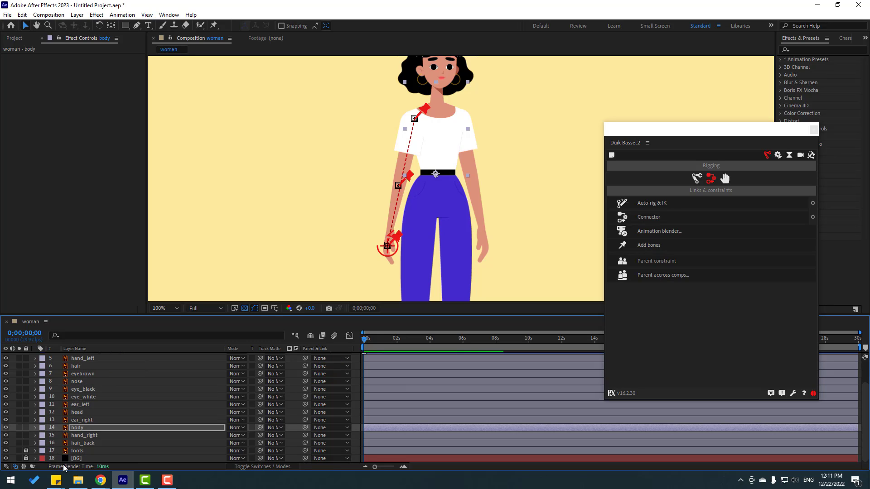
pyautogui.press('F2')
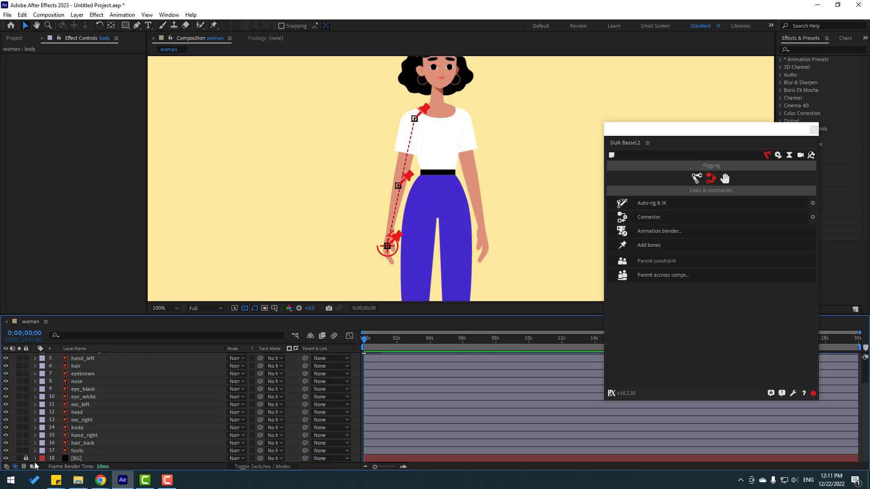
# Move the foots layer above body and recheck the waist rotation, restoring zero.
pyautogui.click(77, 452)
pyautogui.moveTo(82, 453); pyautogui.dragTo(88, 426)
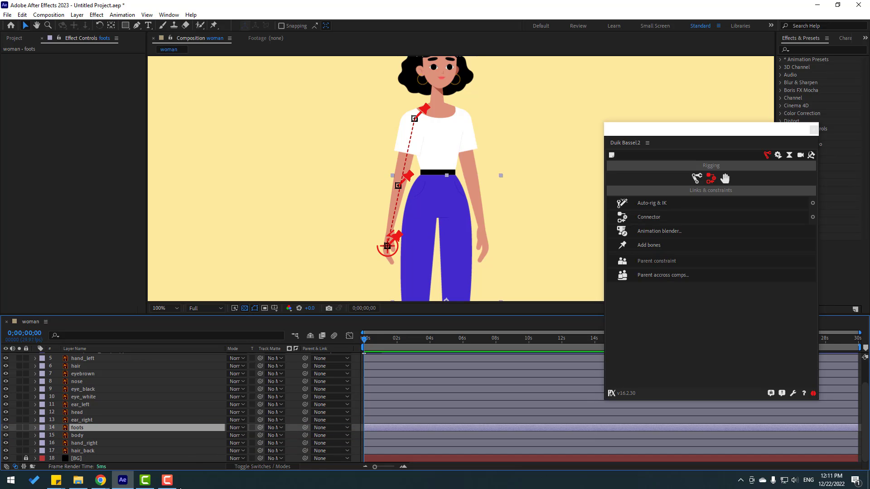
pyautogui.click(77, 435)
pyautogui.press('.')
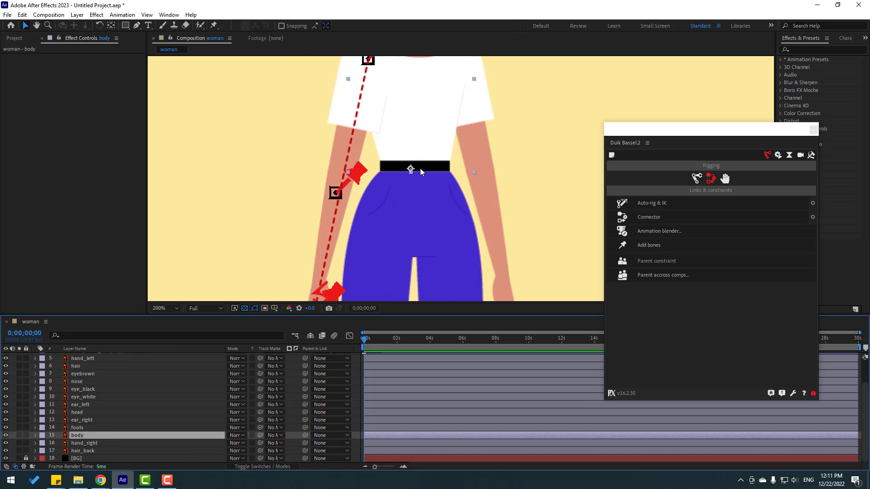
pyautogui.press('r')
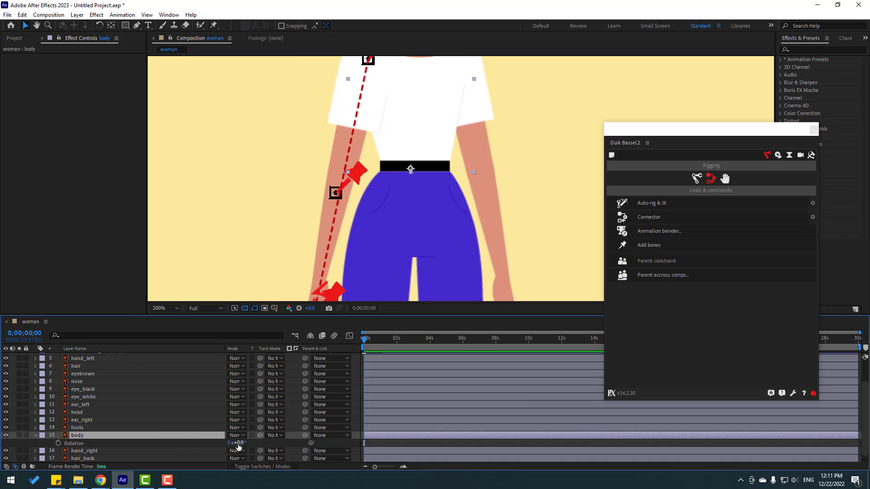
pyautogui.moveTo(239, 447); pyautogui.dragTo(192, 456)
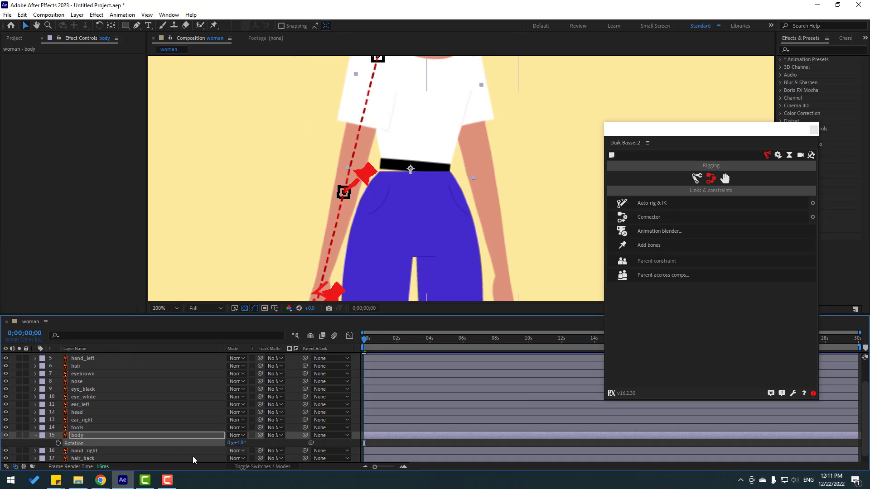
pyautogui.hotkey('ctrl', 'z')
# Check the body tilt once more, then select the hand_right arm layer.
pyautogui.click(80, 429)
pyautogui.press('Return')
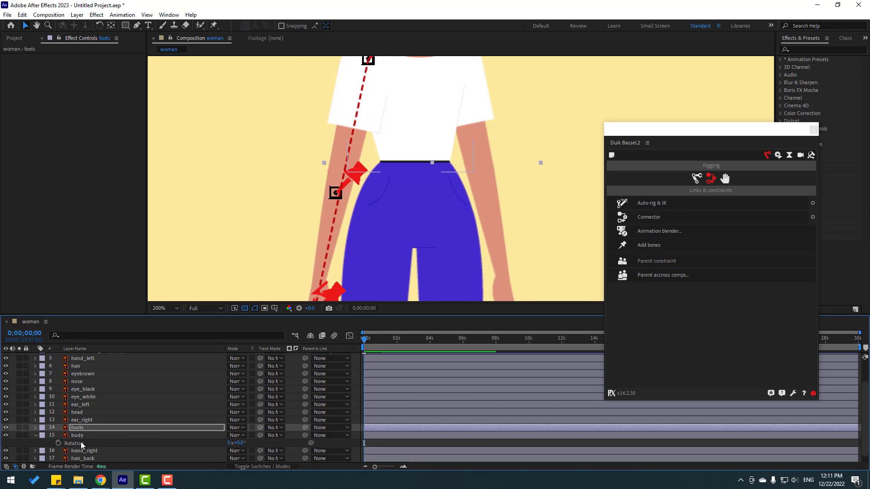
pyautogui.click(78, 436)
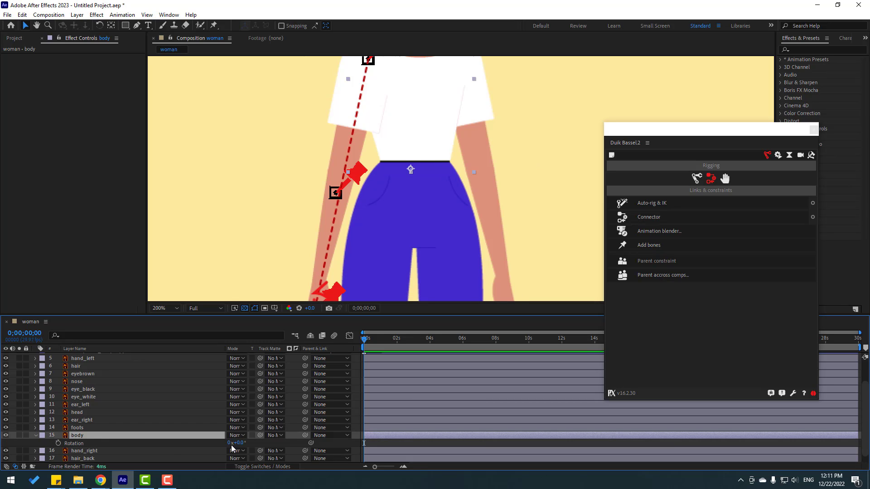
pyautogui.moveTo(232, 448)
pyautogui.mouseDown()
pyautogui.moveTo(253, 446)
pyautogui.moveTo(243, 445)
pyautogui.mouseUp()
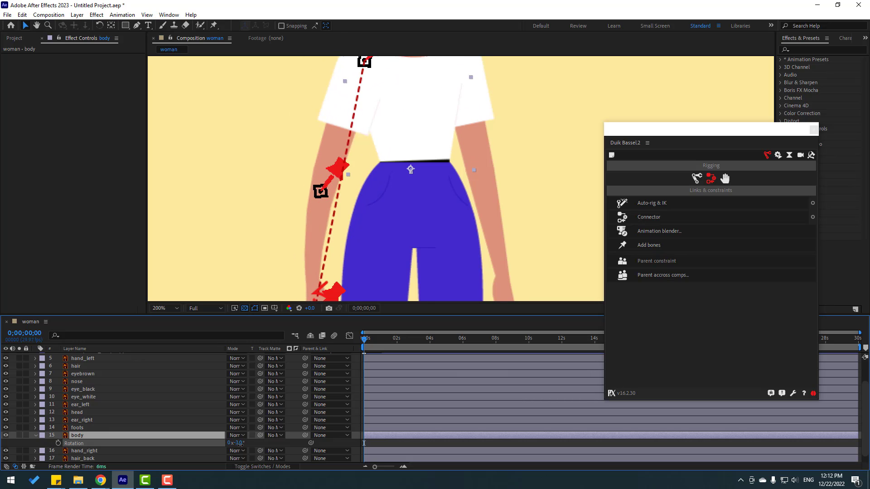
pyautogui.click(76, 428)
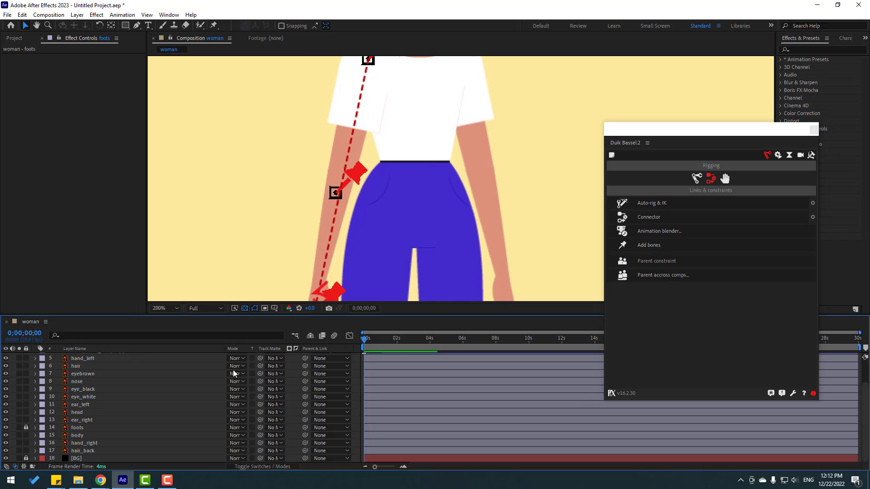
pyautogui.scroll(-2, 395, 176)
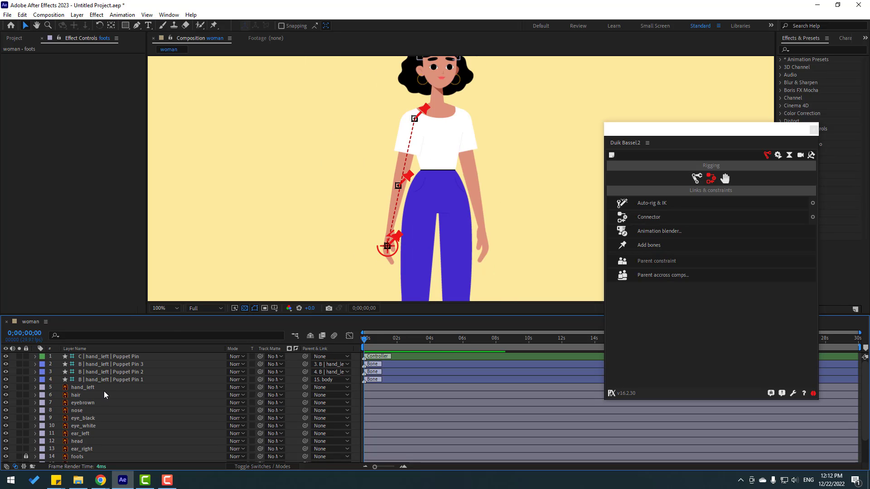
pyautogui.click(467, 161)
# Solo hand_right against a black background with the Puppet Pin tool ready.
pyautogui.scroll(-3, 116, 420)
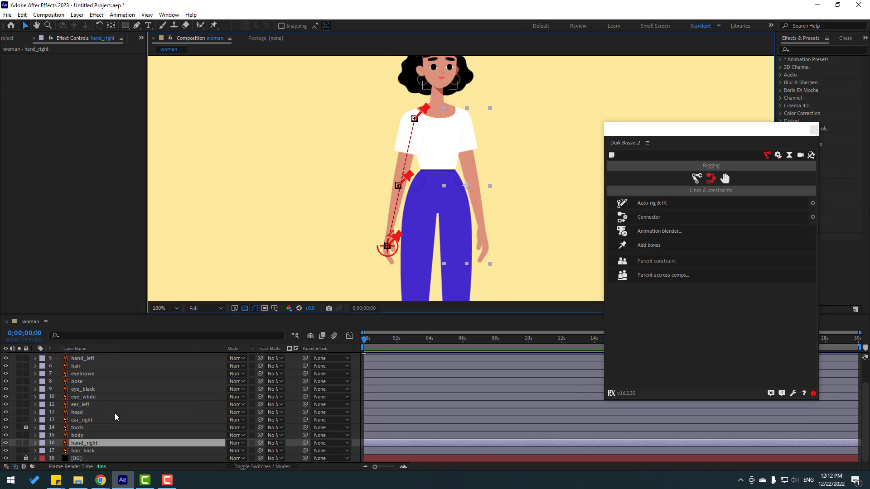
pyautogui.click(19, 443)
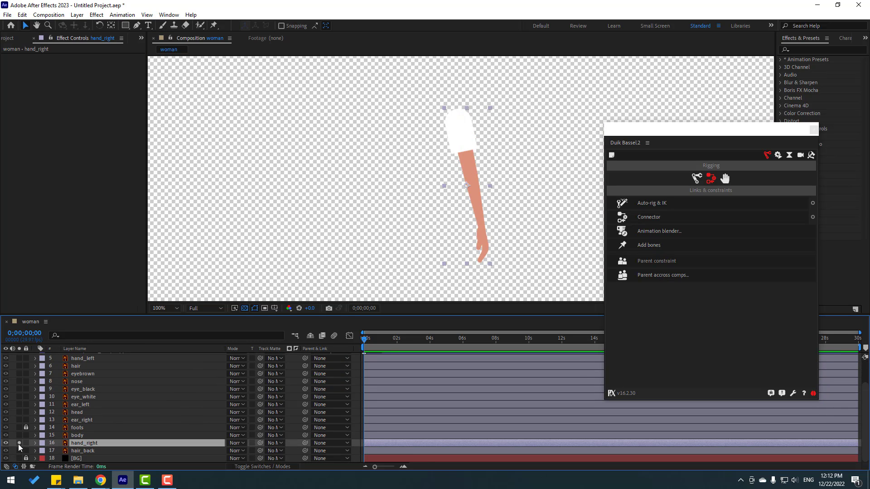
pyautogui.click(245, 309)
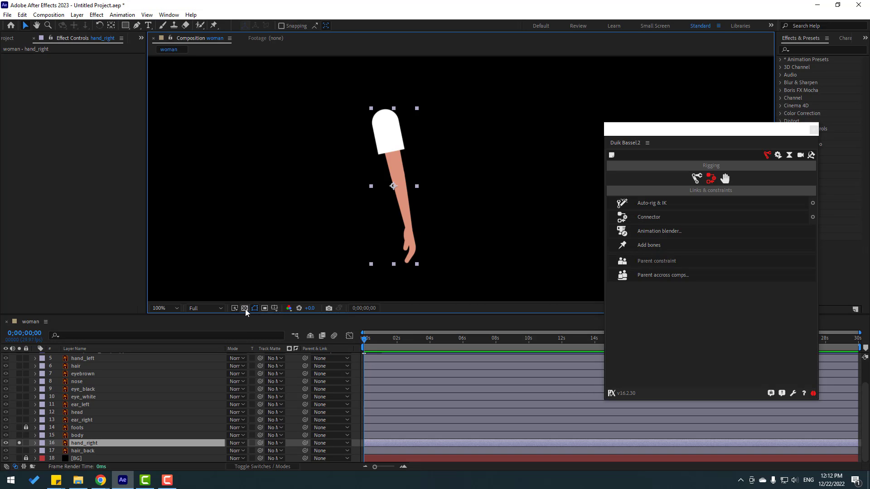
pyautogui.click(216, 25)
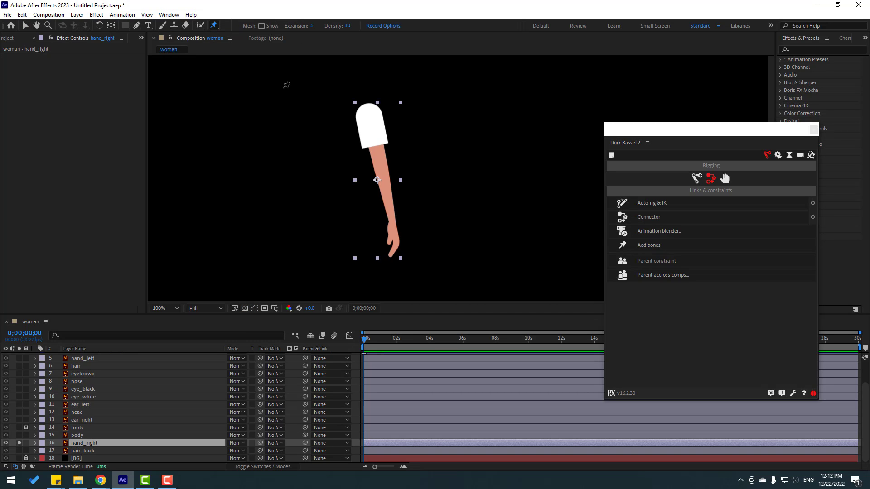
# Pin the right arm at the shoulder, elbow and hand.
pyautogui.click(369, 113)
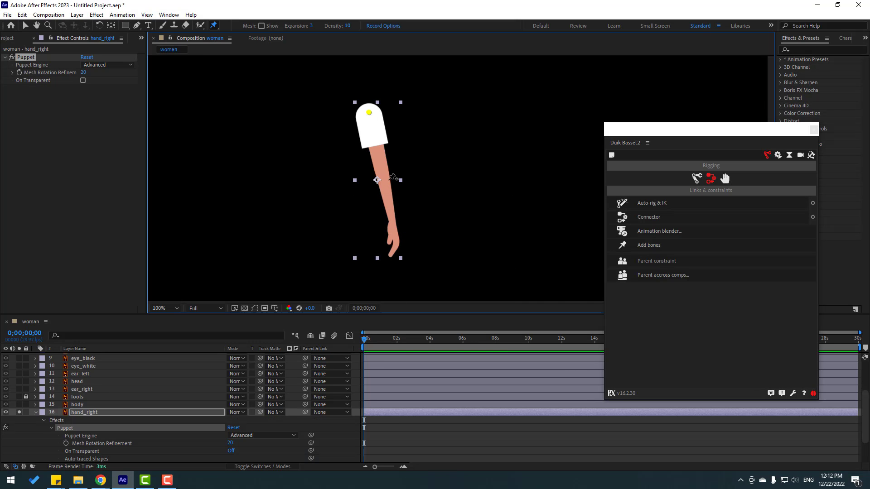
pyautogui.click(385, 175)
pyautogui.click(396, 242)
pyautogui.click(26, 25)
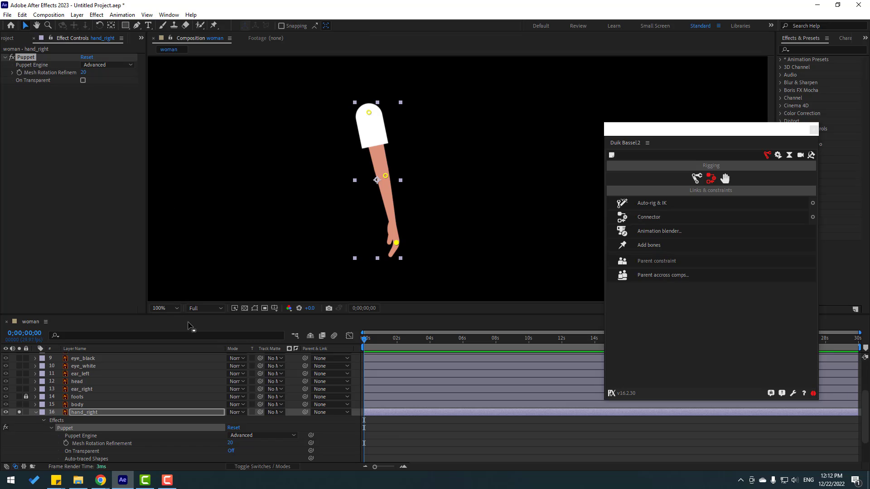
# Set the right arm's Puppet Engine to Legacy and add Duik bones to its pins.
pyautogui.click(88, 437)
pyautogui.click(240, 435)
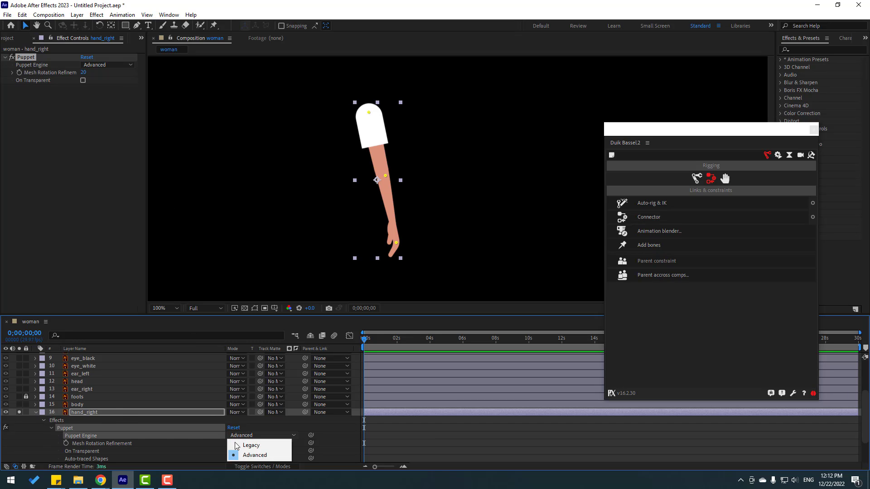
pyautogui.click(251, 445)
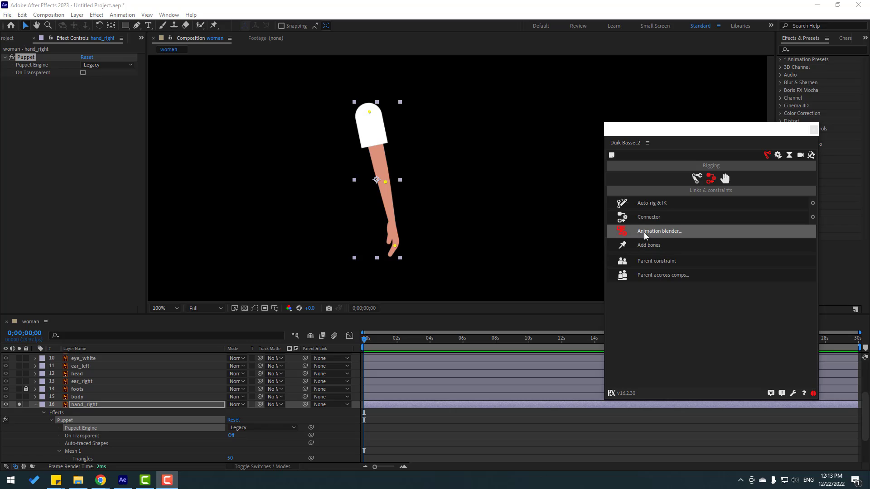
pyautogui.click(655, 247)
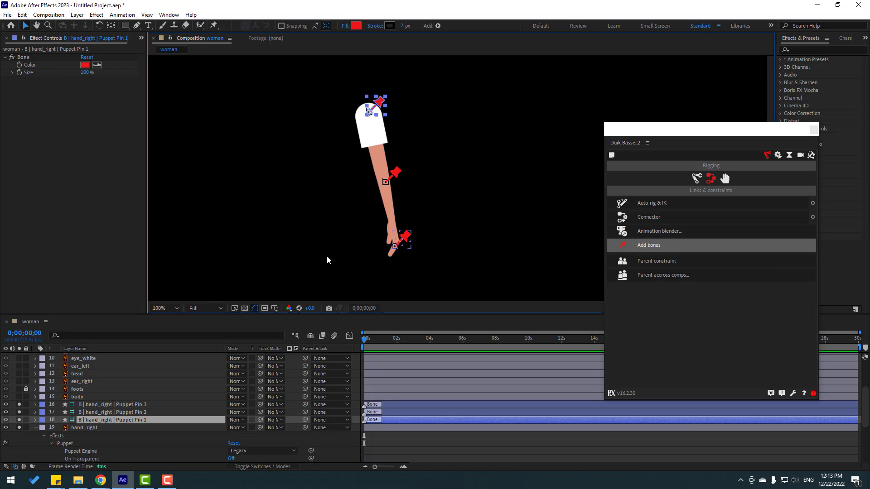
# Parent the right arm's Puppet Pin 3 bone to Pin 2 and Pin 2 to Pin 1.
pyautogui.click(130, 404)
pyautogui.moveTo(304, 405); pyautogui.dragTo(134, 412)
pyautogui.click(132, 411)
pyautogui.moveTo(305, 412); pyautogui.dragTo(102, 420)
# Parent the right arm's Puppet Pin 1 bone to body and select all three bones.
pyautogui.click(37, 430)
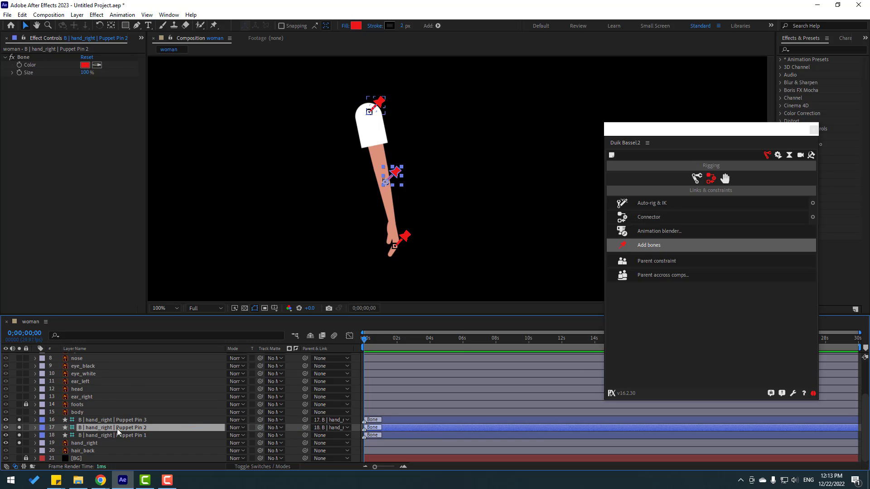
pyautogui.click(118, 436)
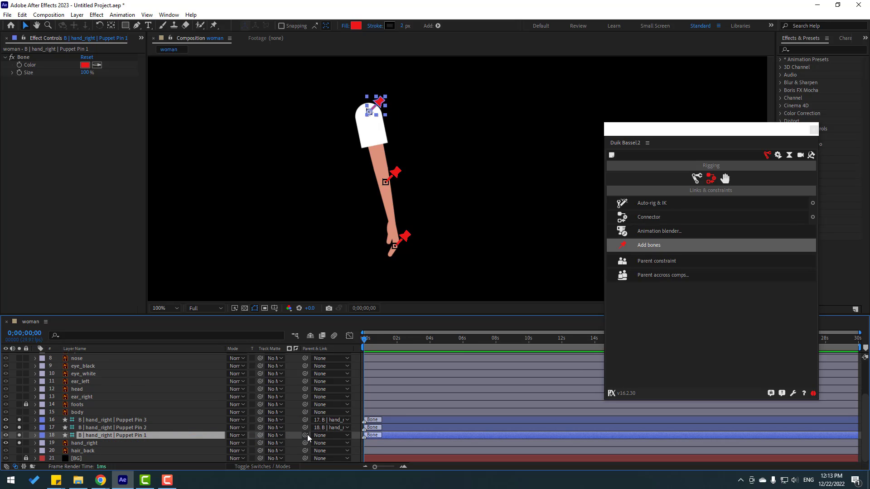
pyautogui.moveTo(305, 435); pyautogui.dragTo(90, 411)
pyautogui.keyDown('shift'); pyautogui.click(100, 428); pyautogui.keyUp('shift')
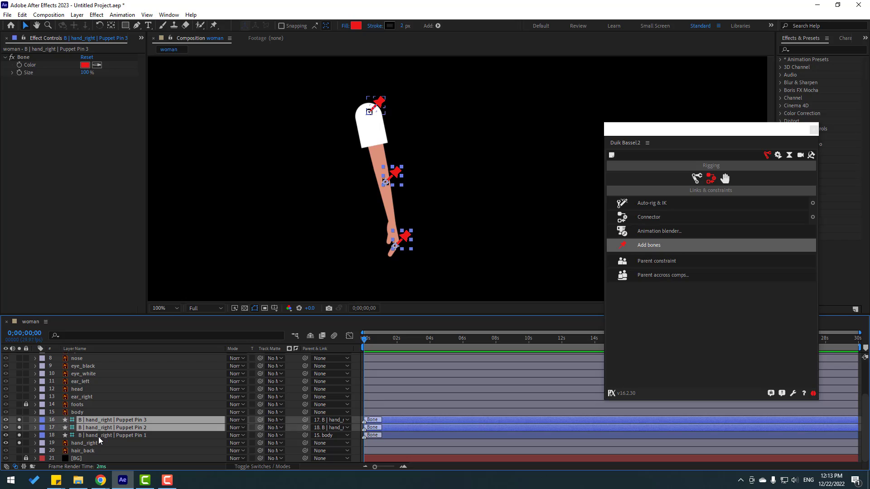
pyautogui.keyDown('shift'); pyautogui.click(99, 437); pyautogui.keyUp('shift')
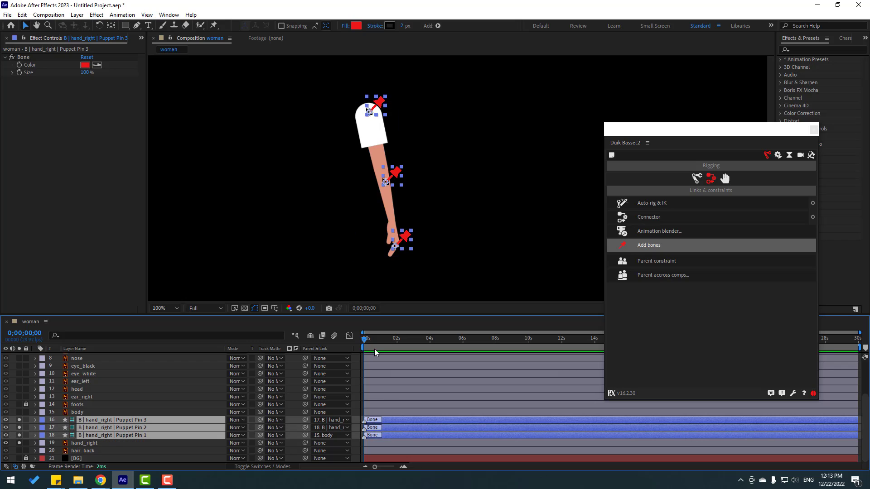
# Add a Duik IK controller to the right arm, test-bend it, and undo.
pyautogui.click(659, 204)
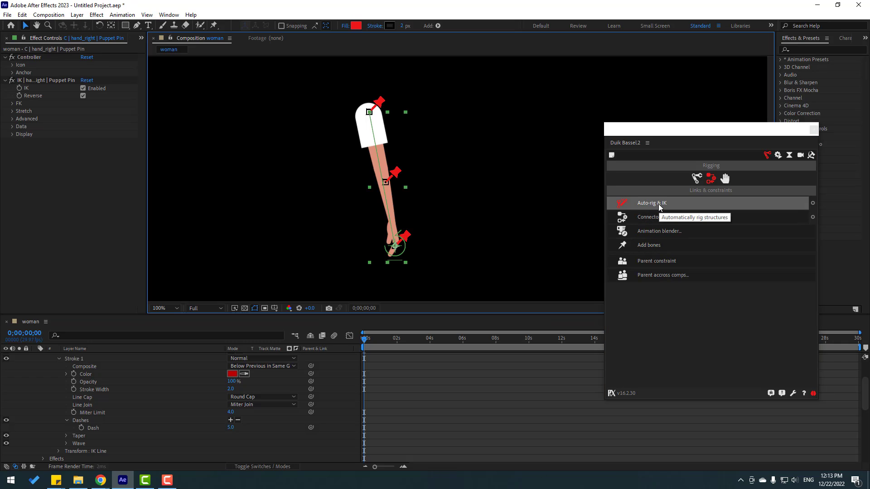
pyautogui.click(35, 356)
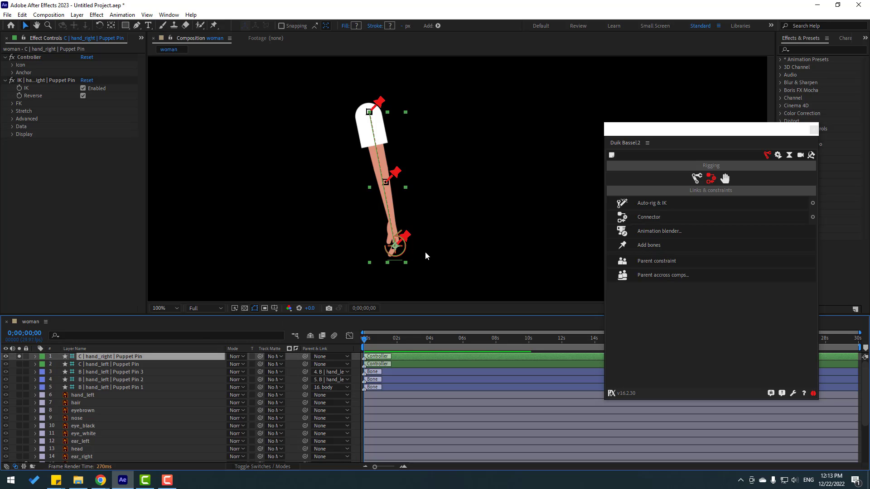
pyautogui.moveTo(399, 257); pyautogui.dragTo(398, 238)
pyautogui.hotkey('ctrl', 'z')
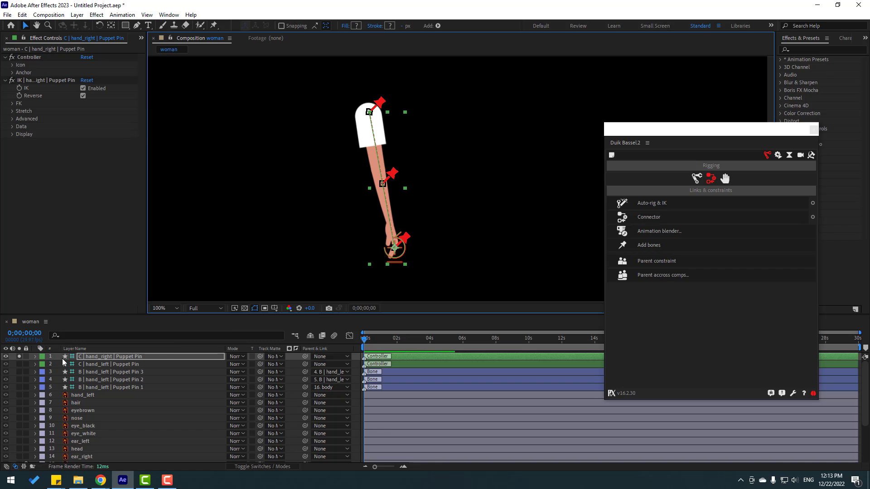
# Turn off the solo switches so the whole character shows.
pyautogui.click(20, 357)
pyautogui.scroll(-4, 145, 382)
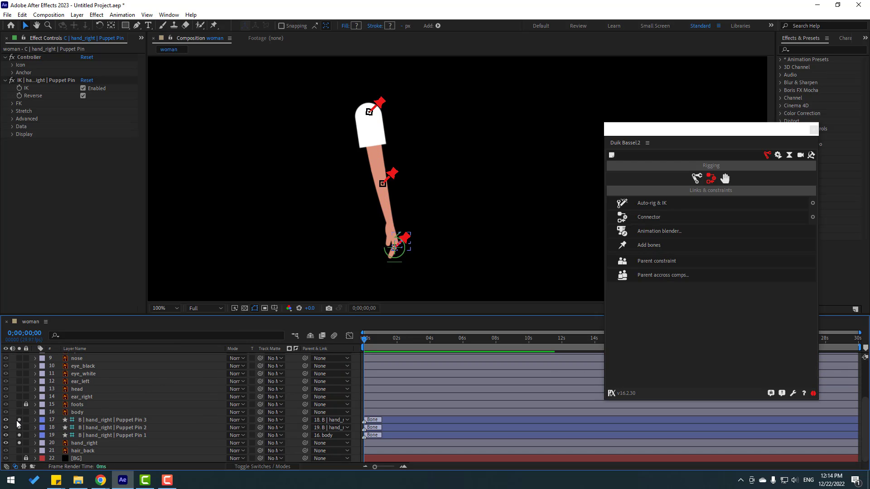
pyautogui.moveTo(17, 420); pyautogui.dragTo(20, 439)
pyautogui.scroll(-2, 322, 252)
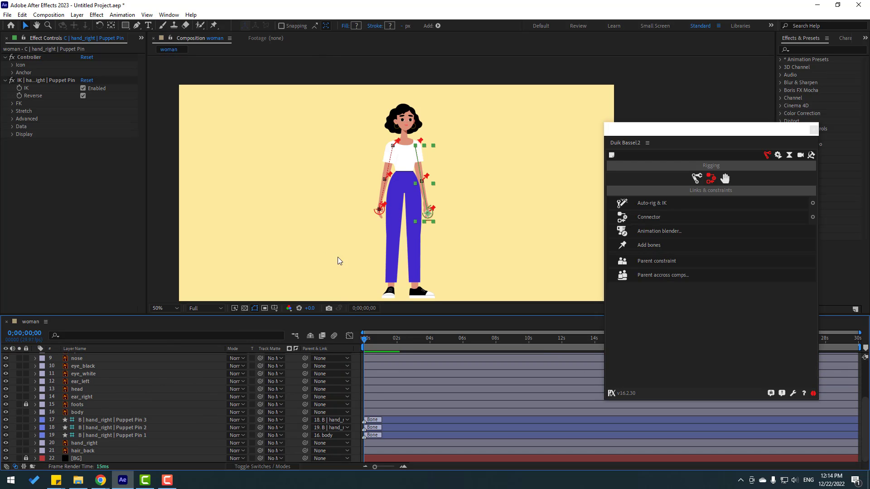
pyautogui.scroll(2, 357, 250)
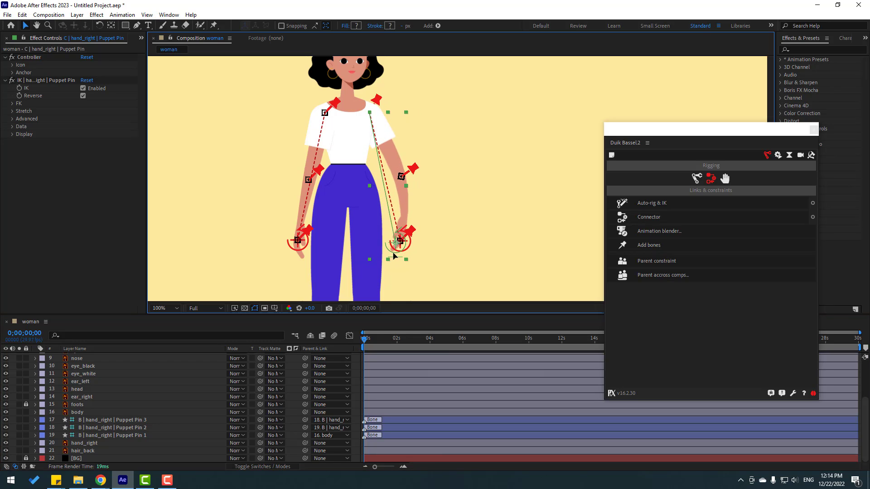
# Bend both arms with their hand controllers to test the IK.
pyautogui.moveTo(394, 254)
pyautogui.mouseDown()
pyautogui.moveTo(399, 245)
pyautogui.moveTo(391, 261)
pyautogui.mouseUp()
pyautogui.click(299, 243)
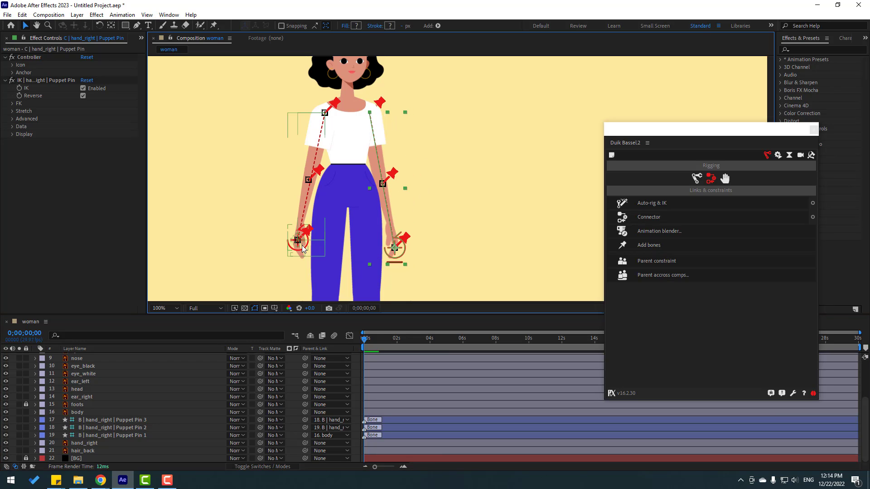
pyautogui.moveTo(303, 248)
pyautogui.mouseDown()
pyautogui.moveTo(300, 236)
pyautogui.moveTo(285, 248)
pyautogui.moveTo(291, 233)
pyautogui.moveTo(297, 240)
pyautogui.mouseUp()
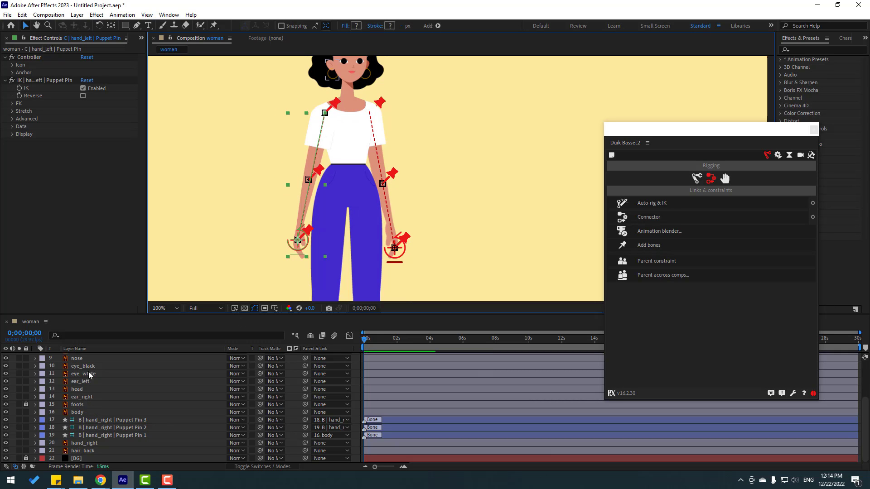
# Tilt the body Rotation 6° to test the rig, then return it upright.
pyautogui.click(90, 390)
pyautogui.click(84, 413)
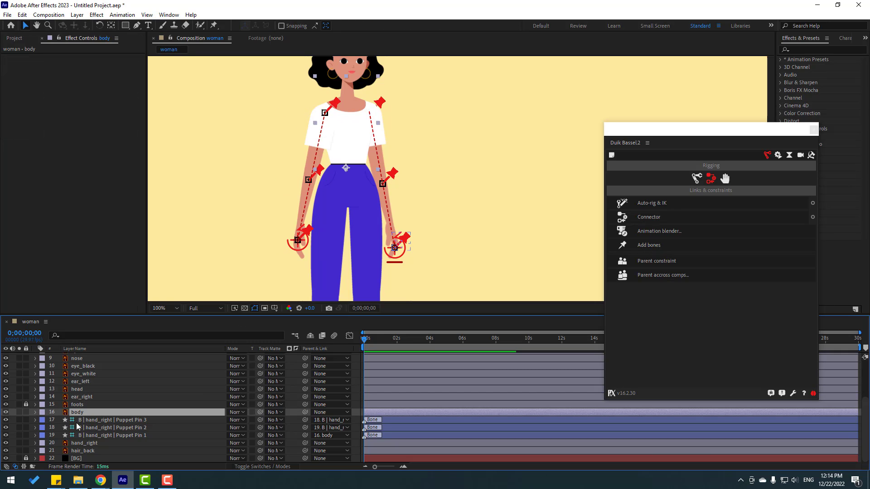
pyautogui.press('r')
pyautogui.moveTo(236, 419)
pyautogui.mouseDown()
pyautogui.moveTo(244, 422)
pyautogui.moveTo(235, 422)
pyautogui.mouseUp()
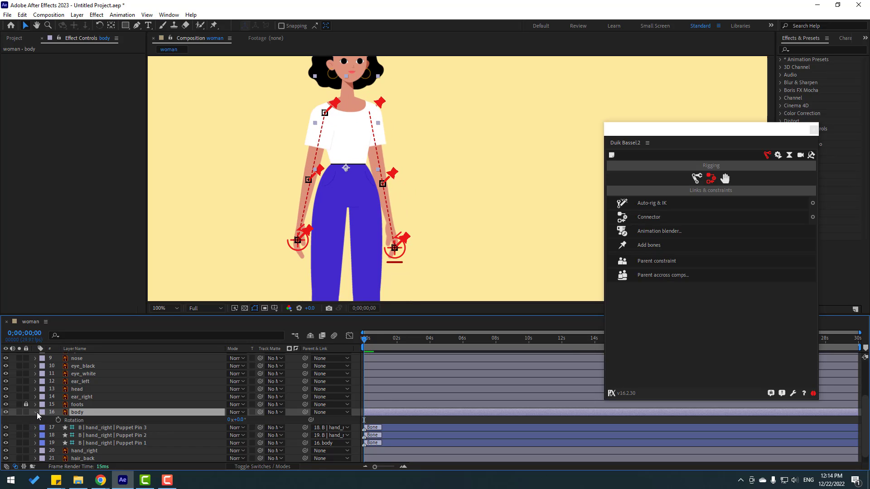
pyautogui.click(35, 412)
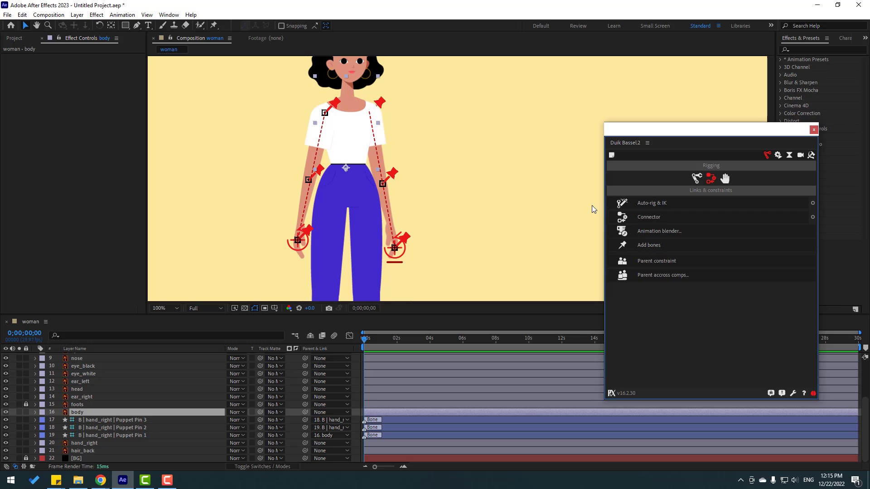
# Close the Duik Bassel panel and bring the face layers into view in the timeline.
pyautogui.click(813, 130)
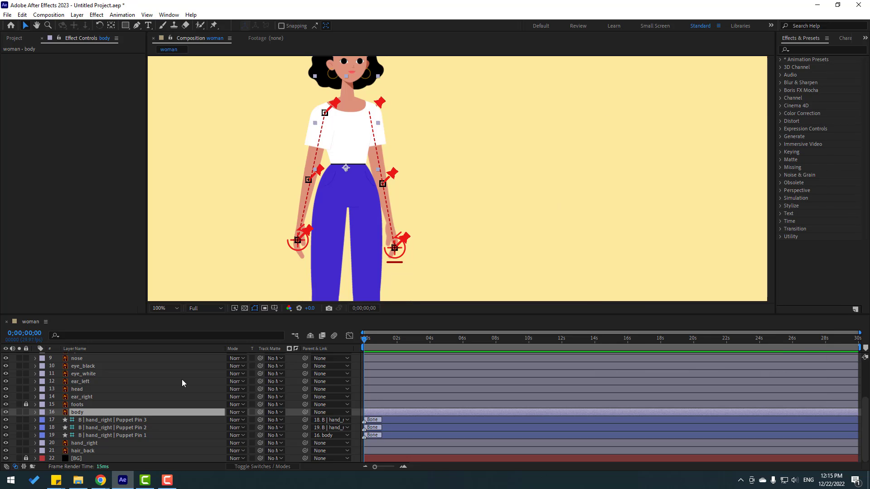
pyautogui.scroll(1, 105, 389)
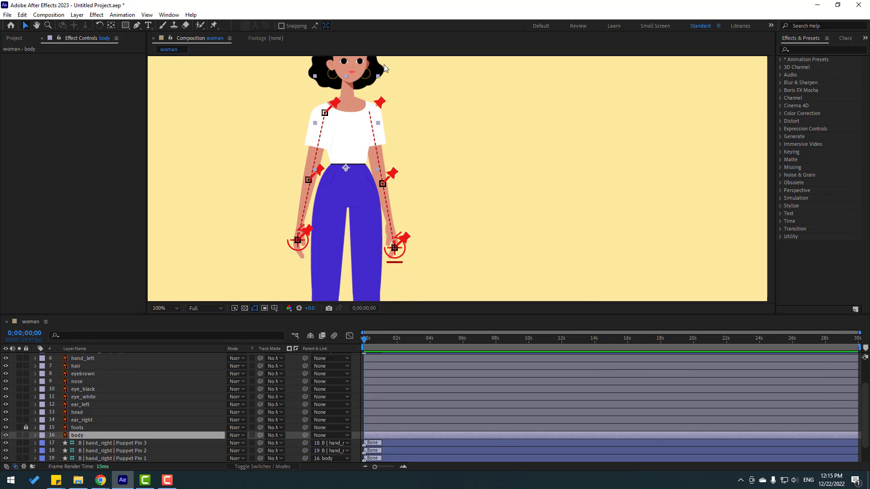
pyautogui.hscroll(-2, 322, 143)
pyautogui.scroll(3, 288, 251)
pyautogui.scroll(2, 124, 391)
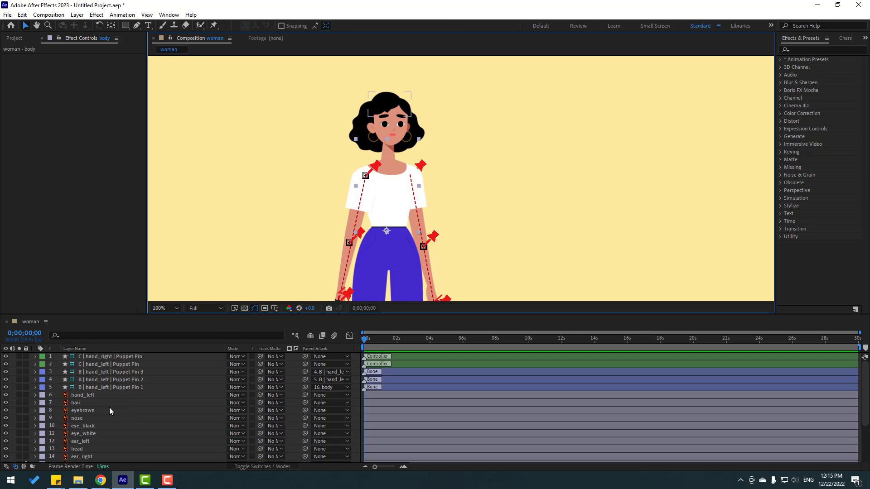
# Parent eyebrown, nose, eye_black, eye_white, ear_left and ear_right to the head layer.
pyautogui.click(87, 410)
pyautogui.keyDown('ctrl'); pyautogui.click(86, 417); pyautogui.keyUp('ctrl')
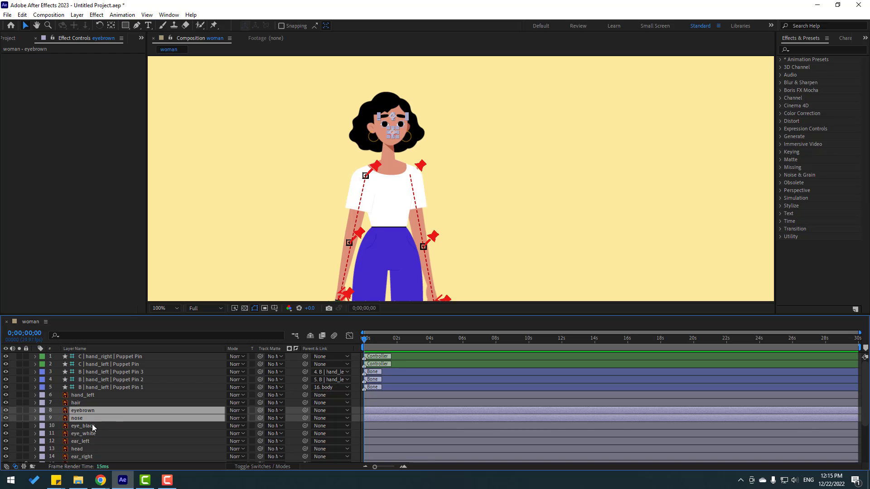
pyautogui.keyDown('ctrl'); pyautogui.click(91, 426); pyautogui.keyUp('ctrl')
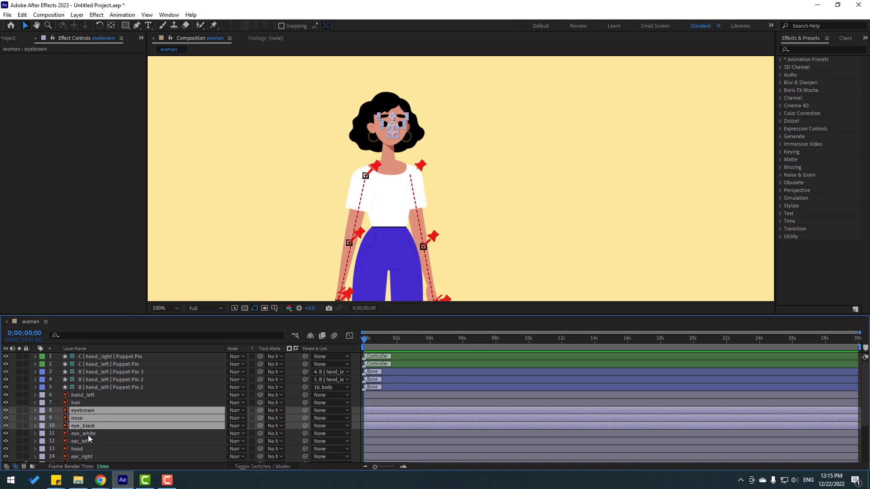
pyautogui.keyDown('ctrl'); pyautogui.click(88, 435); pyautogui.keyUp('ctrl')
pyautogui.keyDown('ctrl'); pyautogui.click(95, 442); pyautogui.keyUp('ctrl')
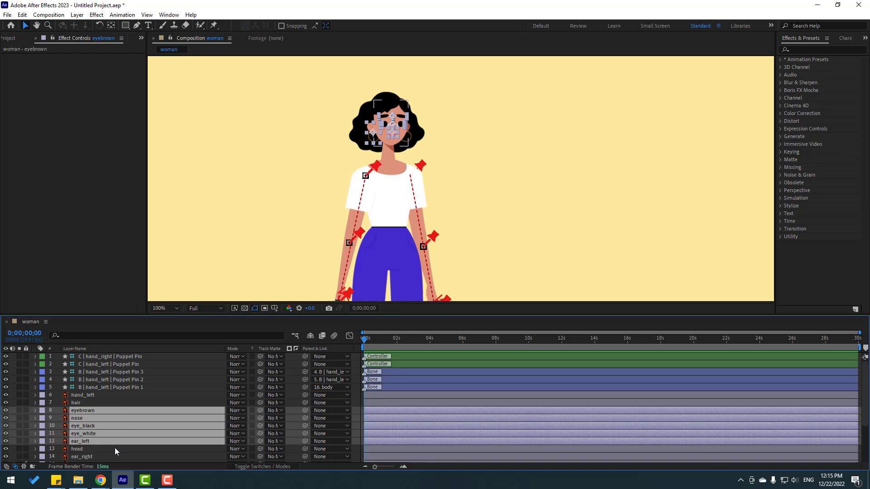
pyautogui.scroll(-1, 115, 447)
pyautogui.keyDown('ctrl'); pyautogui.click(94, 434); pyautogui.keyUp('ctrl')
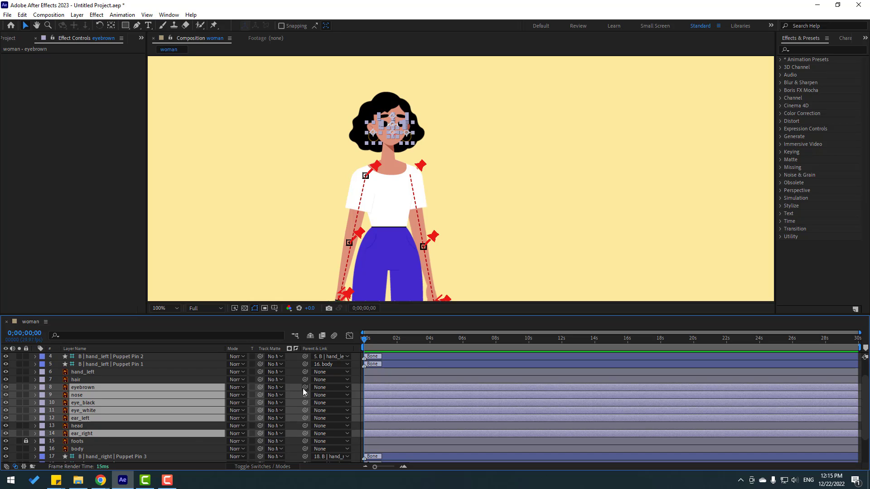
pyautogui.moveTo(305, 387); pyautogui.dragTo(86, 427)
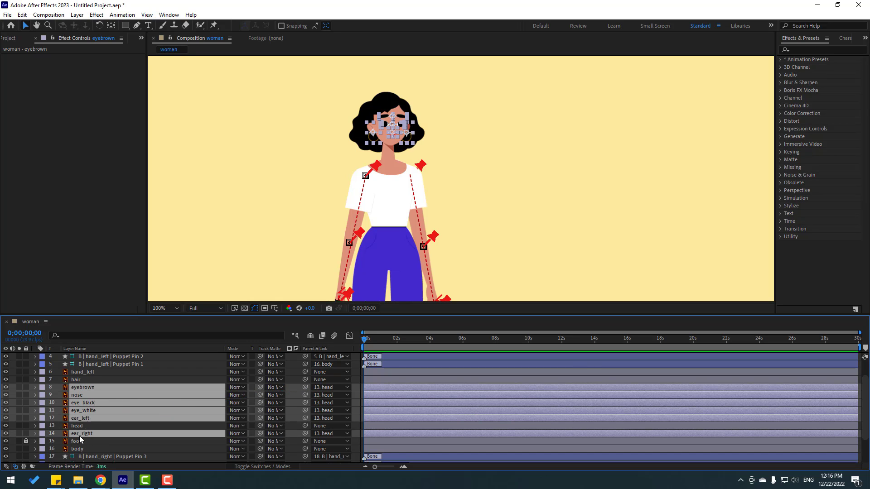
pyautogui.click(78, 428)
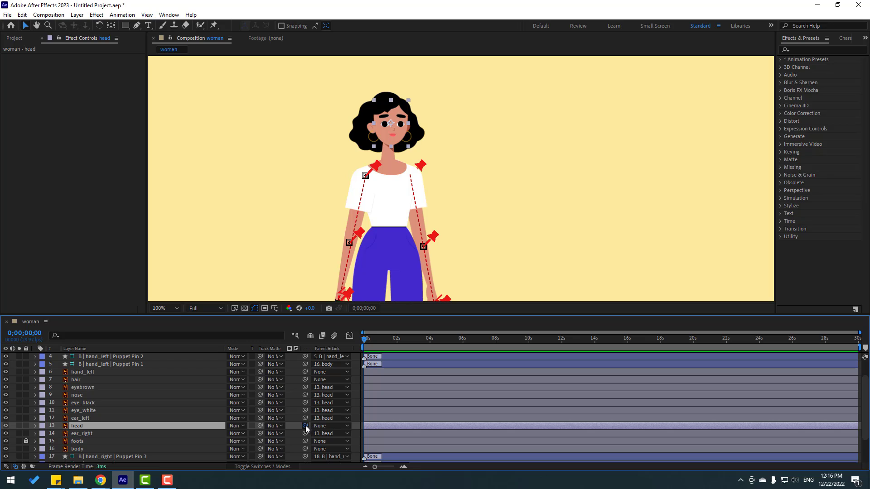
# Parent the head to the body and move the head's anchor point down to the chin.
pyautogui.moveTo(306, 428); pyautogui.dragTo(89, 450)
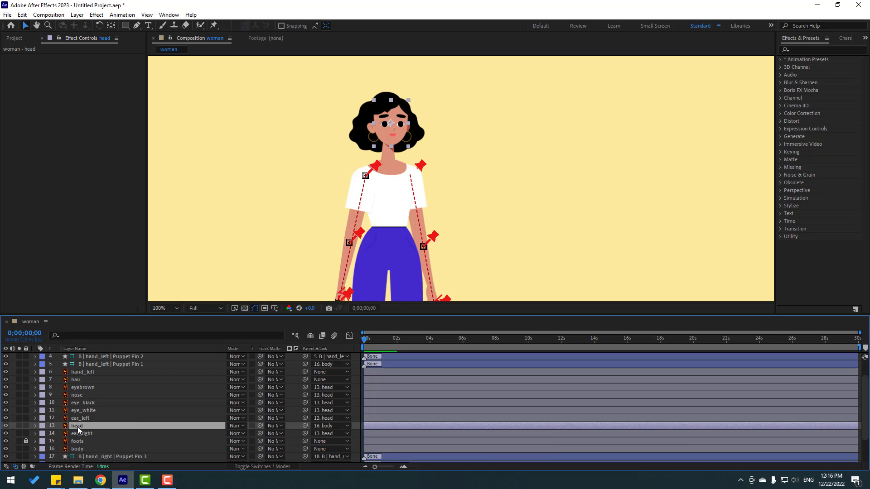
pyautogui.click(18, 426)
pyautogui.scroll(4, 414, 142)
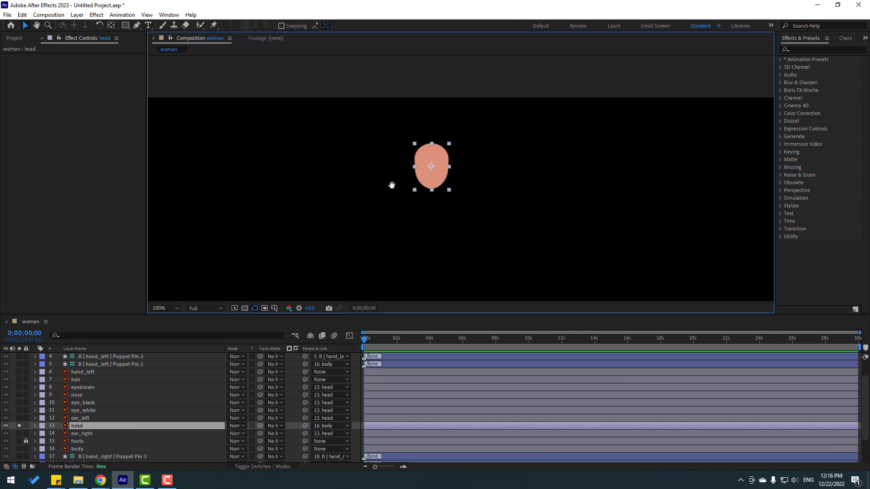
pyautogui.click(111, 26)
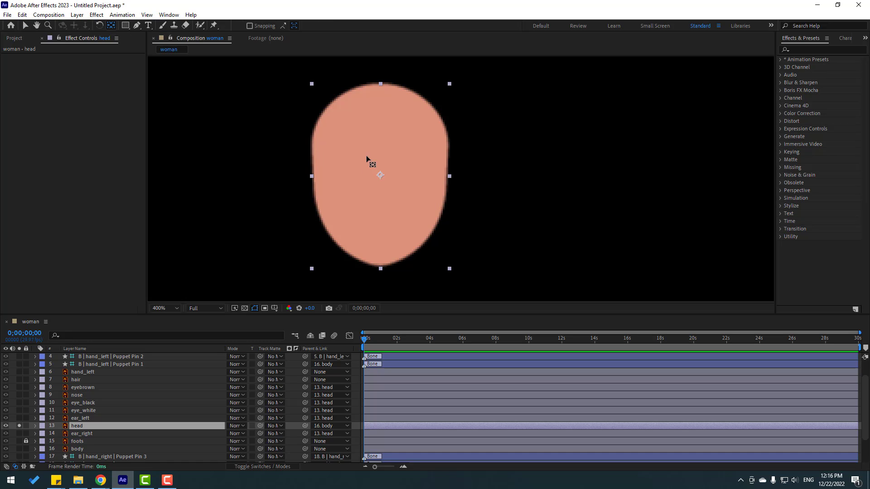
pyautogui.moveTo(383, 176); pyautogui.dragTo(382, 203)
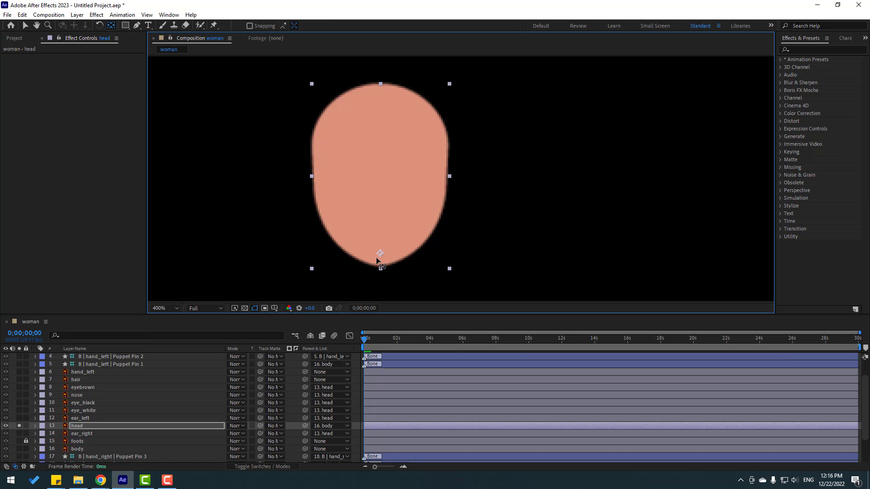
pyautogui.moveTo(377, 259); pyautogui.dragTo(377, 265)
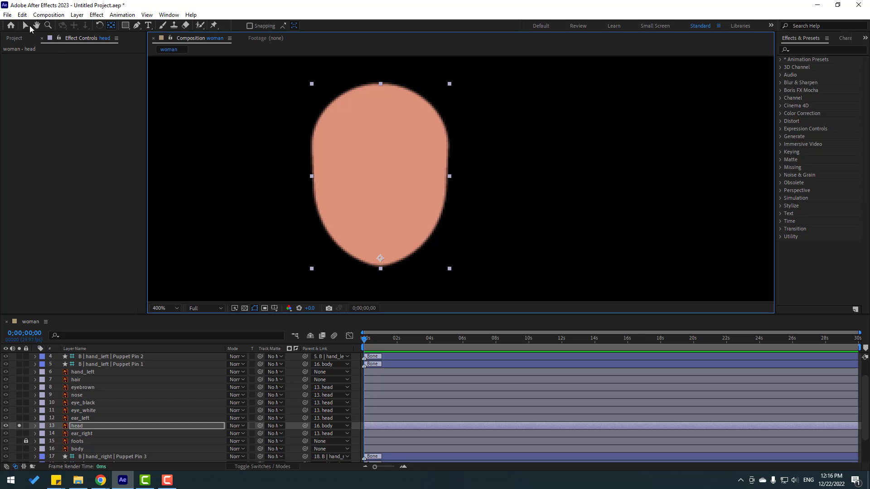
pyautogui.click(28, 26)
# Show the whole woman again and tilt the head 6° to test the chin pivot.
pyautogui.click(19, 426)
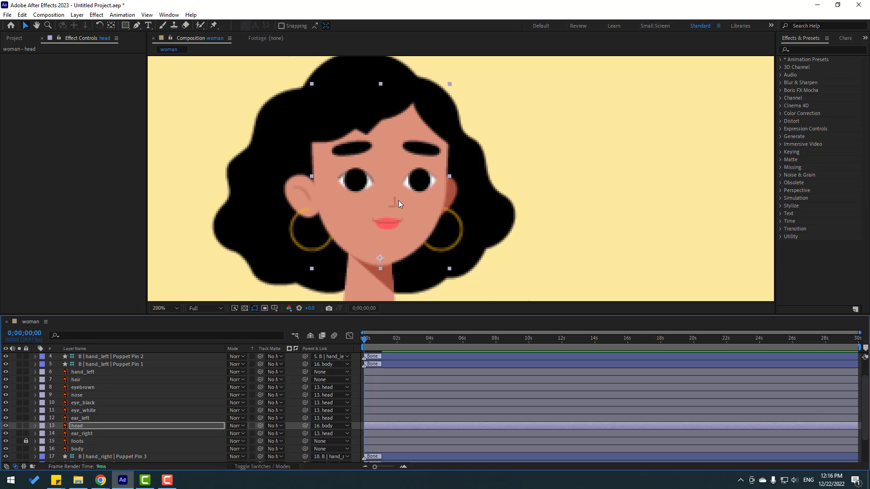
pyautogui.scroll(-2, 398, 200)
pyautogui.press('r')
pyautogui.moveTo(239, 434); pyautogui.dragTo(245, 434)
# Pick-whip the hair layer to the head so Parent reads 13. head.
pyautogui.click(36, 426)
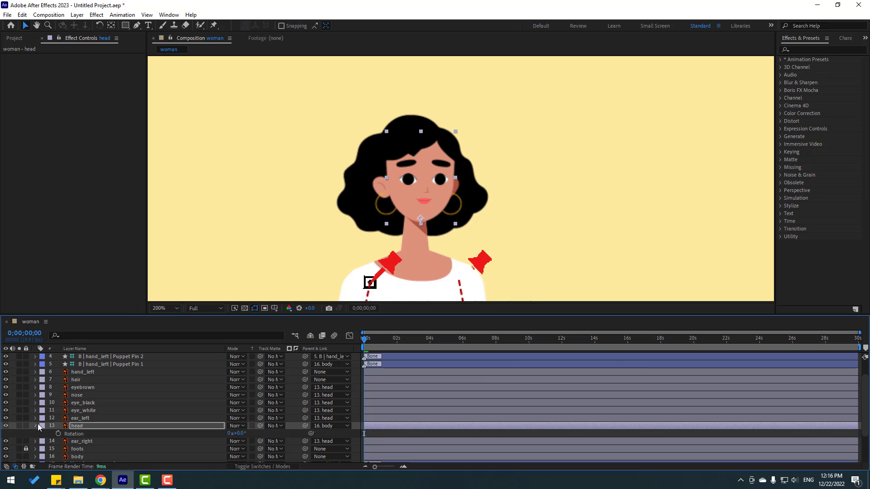
pyautogui.click(79, 382)
pyautogui.click(4, 380)
pyautogui.click(6, 380)
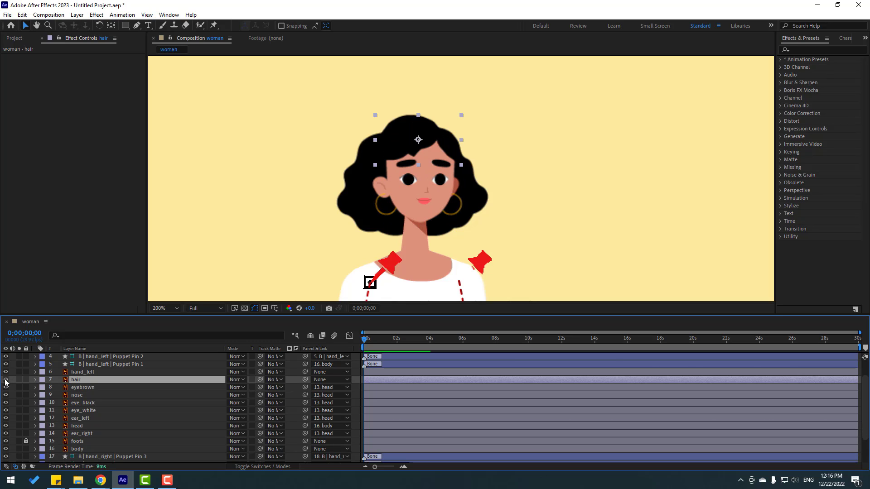
pyautogui.moveTo(305, 379); pyautogui.dragTo(125, 424)
# Solo hair_back and move its anchor point up to the top of the back hair.
pyautogui.scroll(-4, 156, 420)
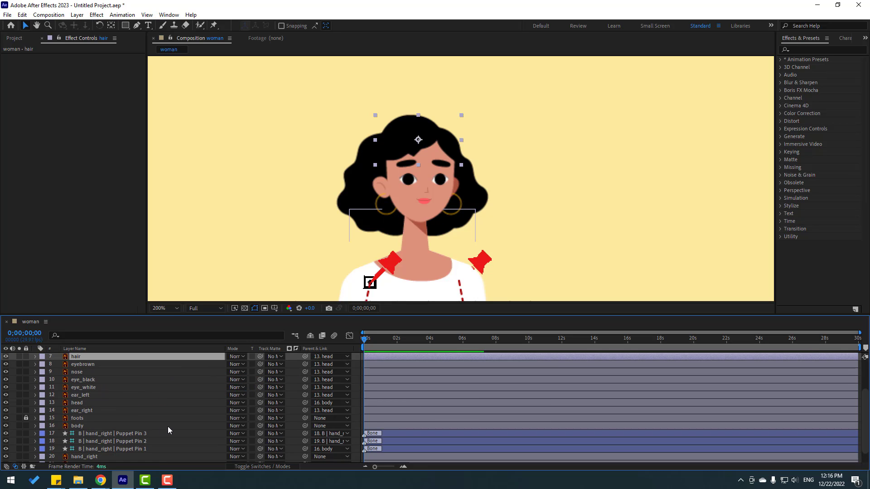
pyautogui.click(86, 451)
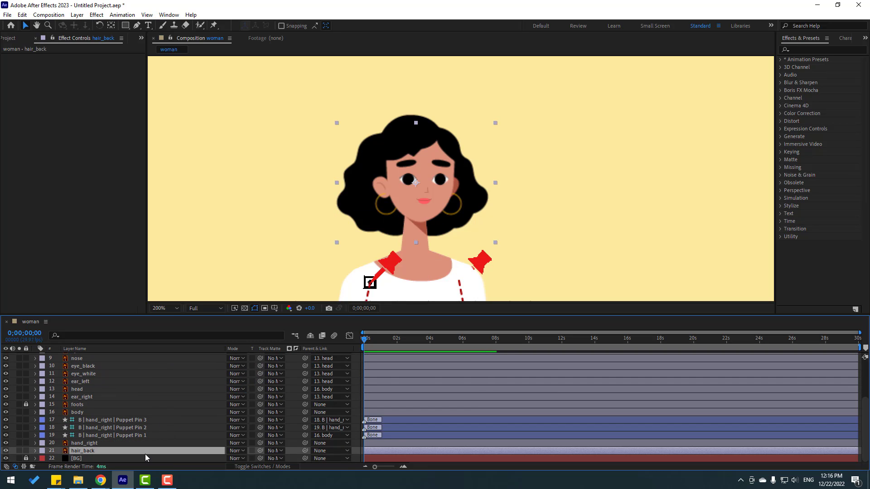
pyautogui.click(19, 450)
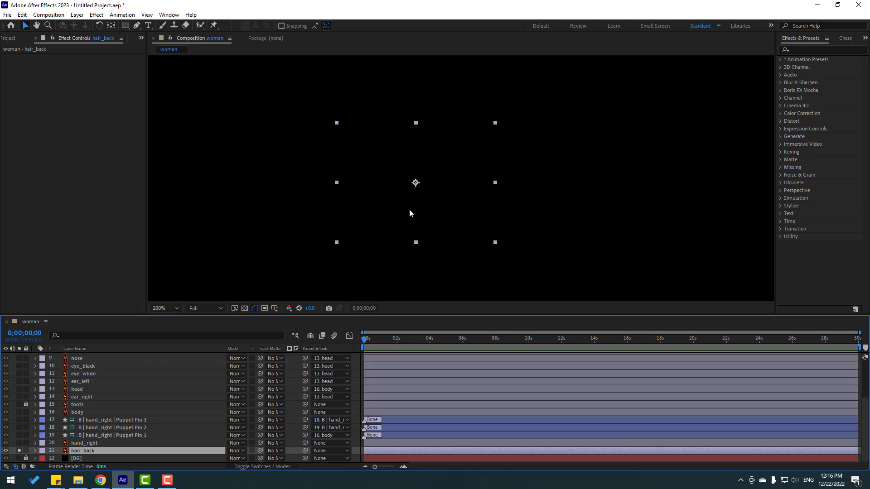
pyautogui.click(244, 308)
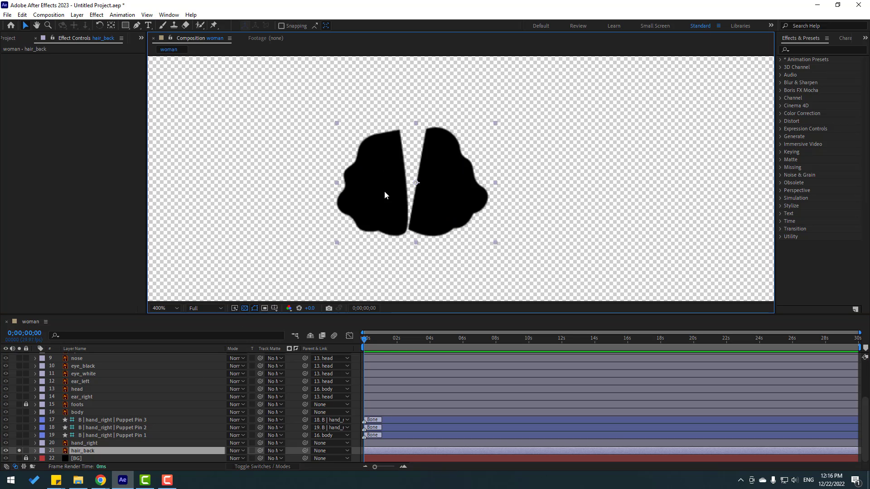
pyautogui.scroll(2, 384, 191)
pyautogui.click(111, 26)
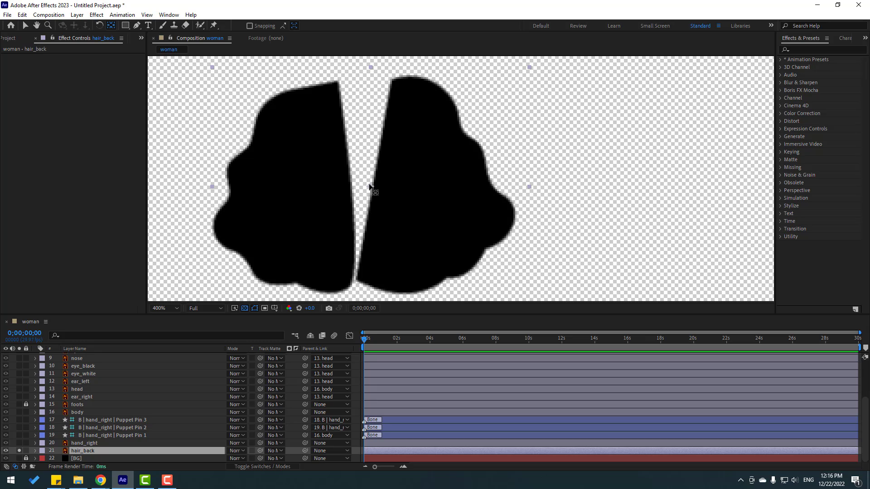
pyautogui.moveTo(370, 187); pyautogui.dragTo(375, 87)
pyautogui.click(26, 27)
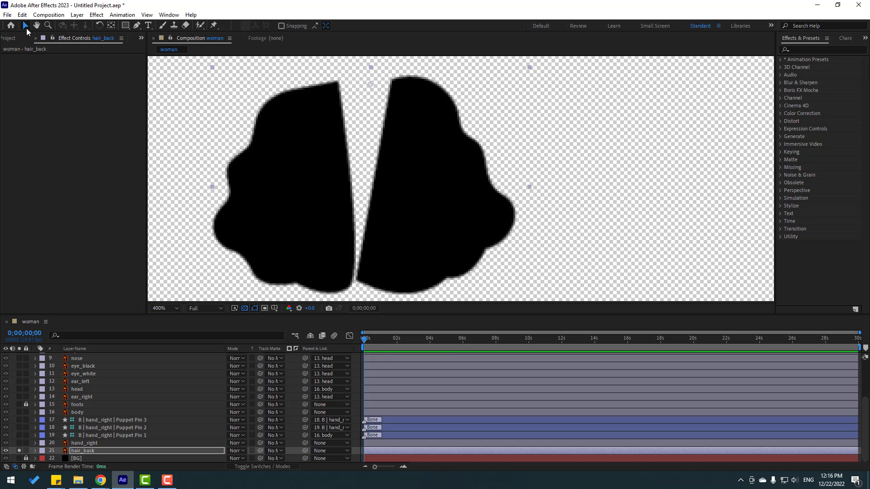
pyautogui.click(19, 450)
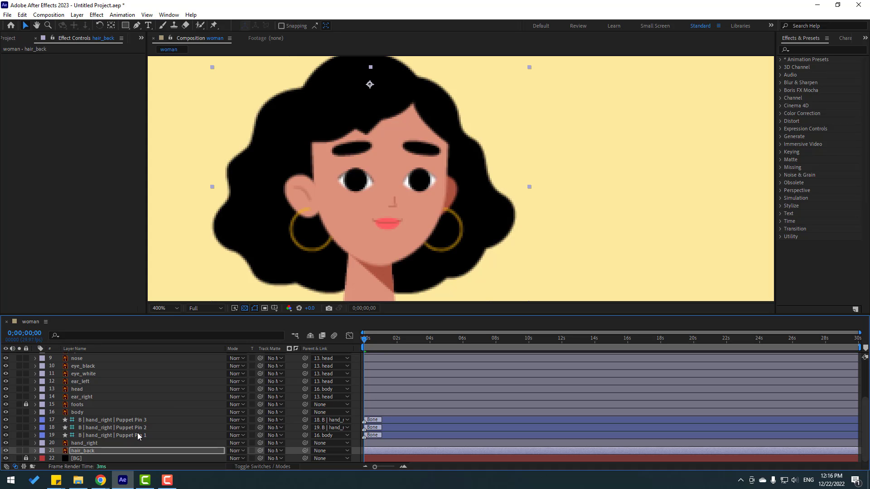
# Parent hair_back to the head layer and tilt the head's Rotation to check.
pyautogui.moveTo(237, 315); pyautogui.dragTo(236, 265)
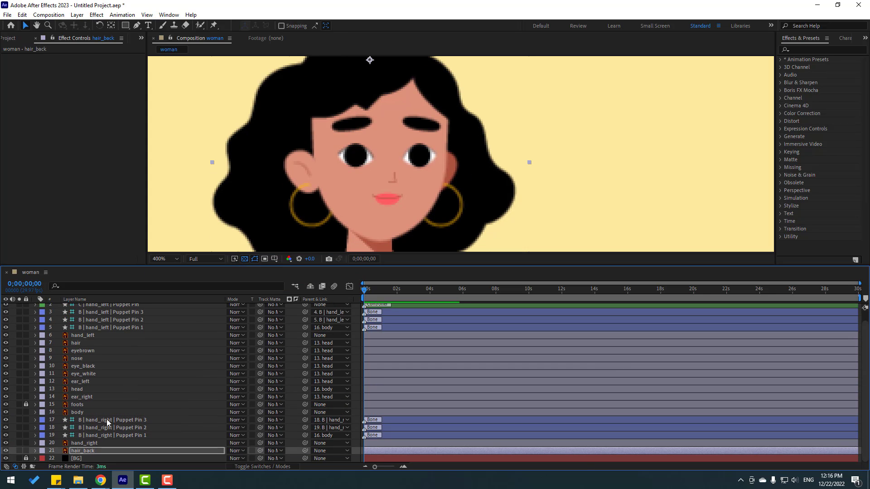
pyautogui.click(80, 454)
pyautogui.moveTo(304, 450); pyautogui.dragTo(100, 389)
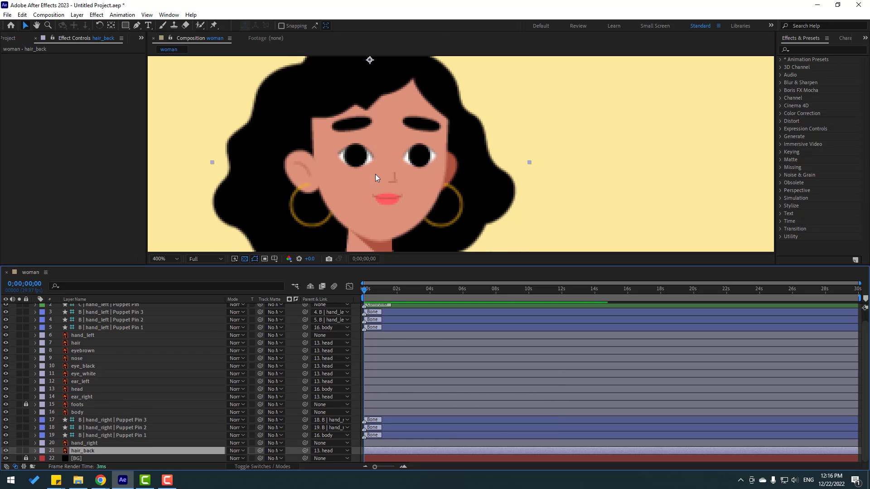
pyautogui.press(',')
pyautogui.click(86, 390)
pyautogui.press('r')
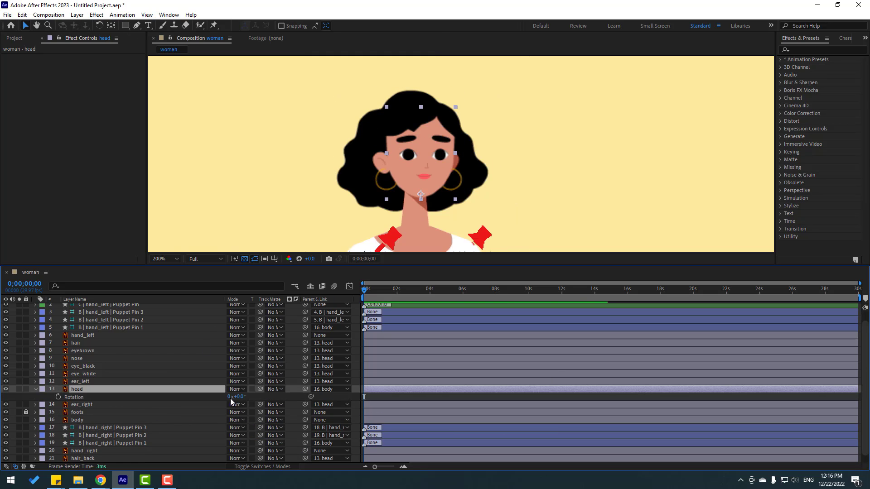
pyautogui.moveTo(241, 400); pyautogui.dragTo(245, 399)
# Swing hair_back's Rotation slightly to test its new top pivot.
pyautogui.scroll(-1, 134, 396)
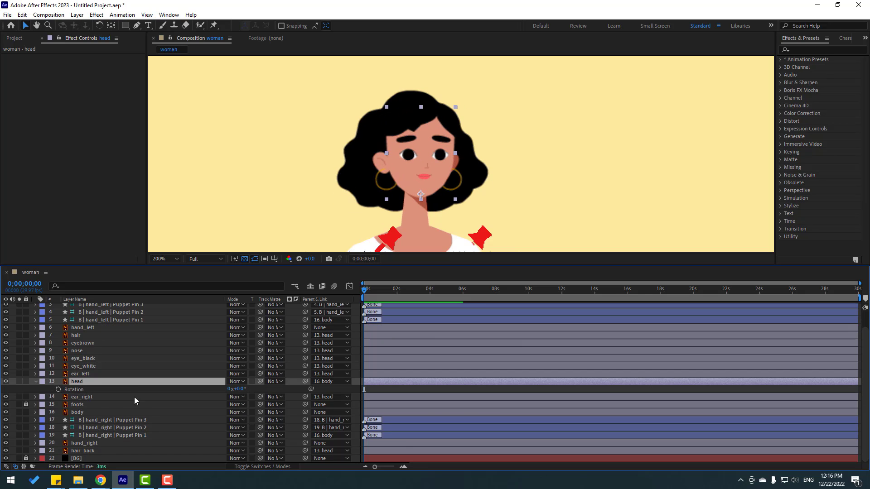
pyautogui.click(89, 452)
pyautogui.press('r')
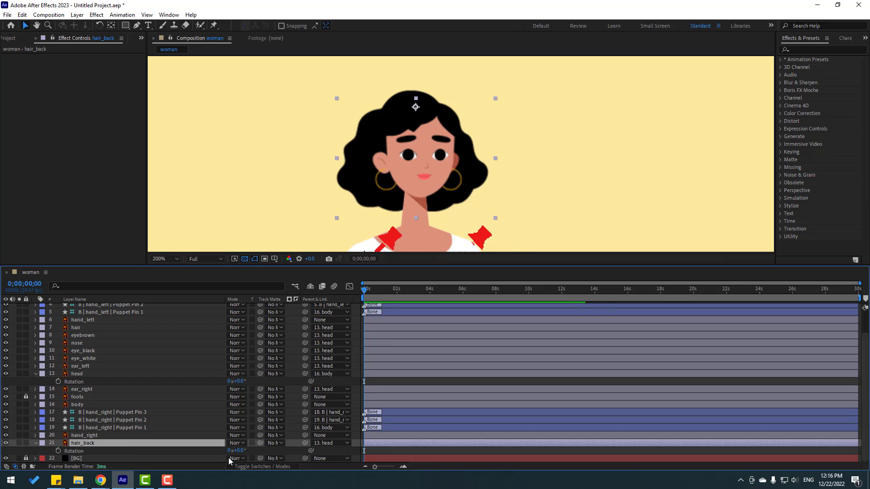
pyautogui.moveTo(238, 451); pyautogui.dragTo(236, 452)
pyautogui.hotkey('ctrl', '`')
# Fit the character in view and turn off visibility of the six hand bone pin layers.
pyautogui.click(166, 259)
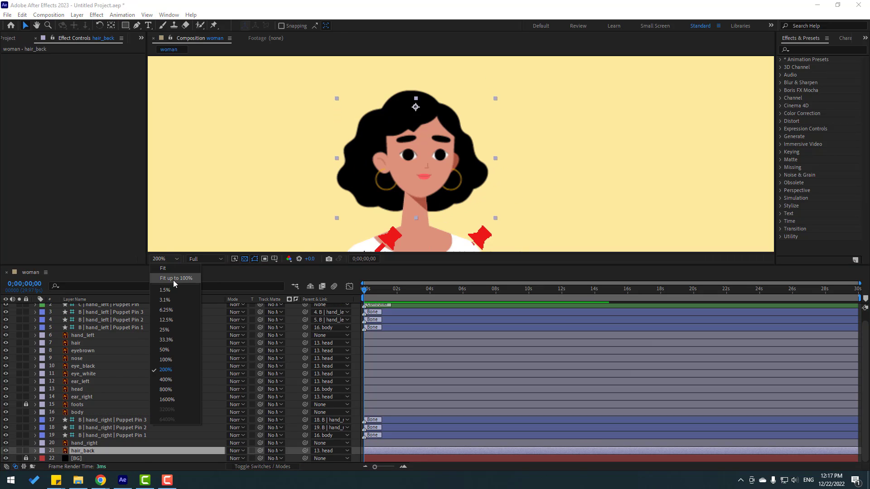
pyautogui.click(173, 280)
pyautogui.scroll(1, 110, 346)
pyautogui.click(133, 341)
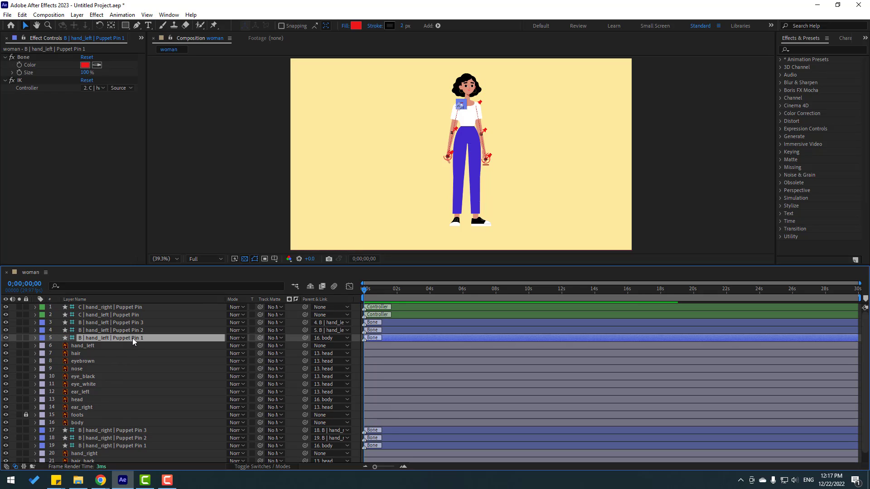
pyautogui.keyDown('shift'); pyautogui.click(136, 330); pyautogui.keyUp('shift')
pyautogui.keyDown('shift'); pyautogui.click(132, 322); pyautogui.keyUp('shift')
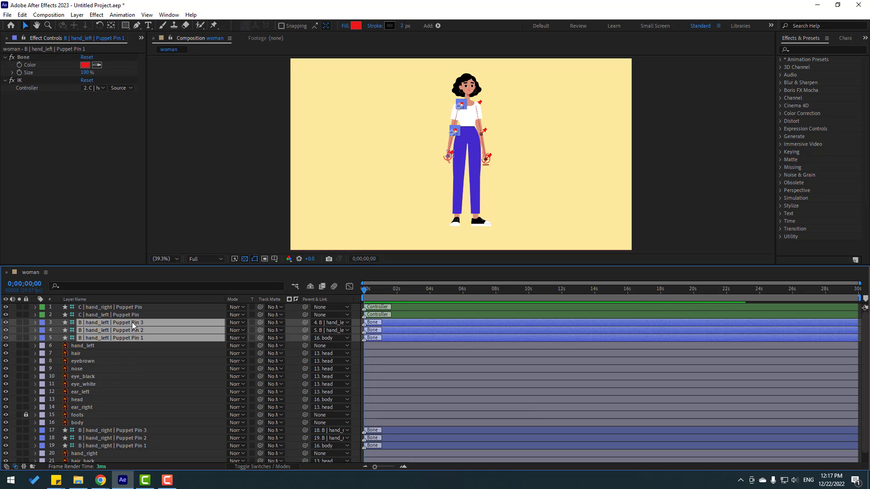
pyautogui.keyDown('ctrl'); pyautogui.click(98, 430); pyautogui.keyUp('ctrl')
pyautogui.keyDown('ctrl'); pyautogui.click(98, 438); pyautogui.keyUp('ctrl')
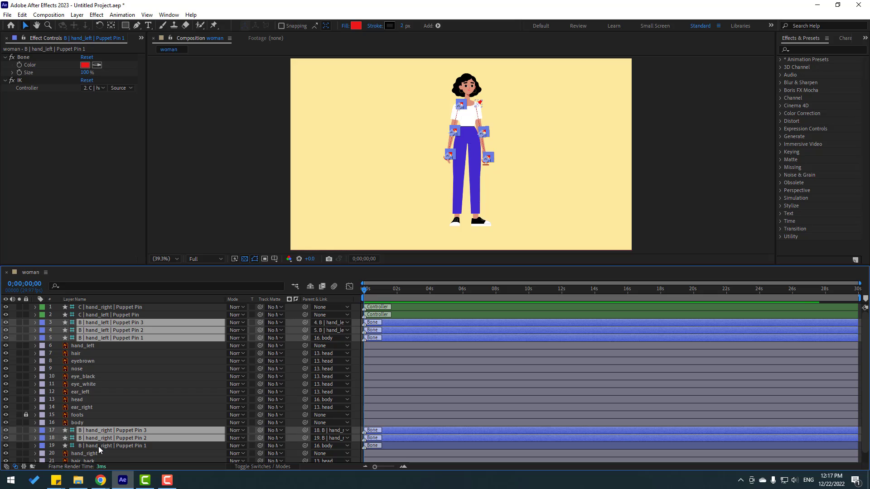
pyautogui.keyDown('ctrl'); pyautogui.click(99, 445); pyautogui.keyUp('ctrl')
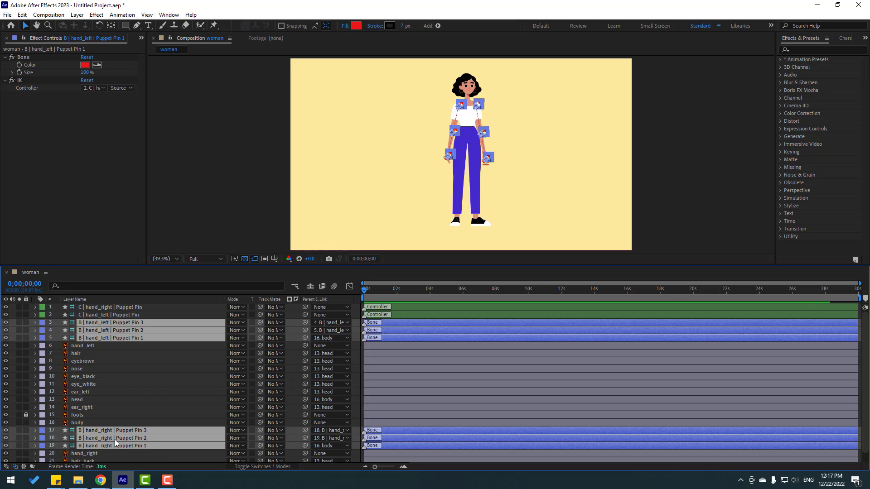
pyautogui.click(5, 323)
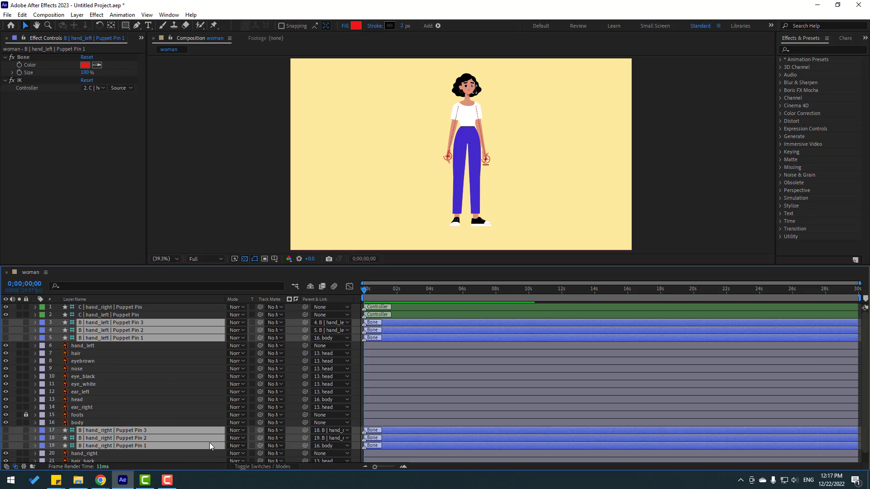
# Mark the six bone pin layers as shy and hide shy layers from the timeline.
pyautogui.click(235, 467)
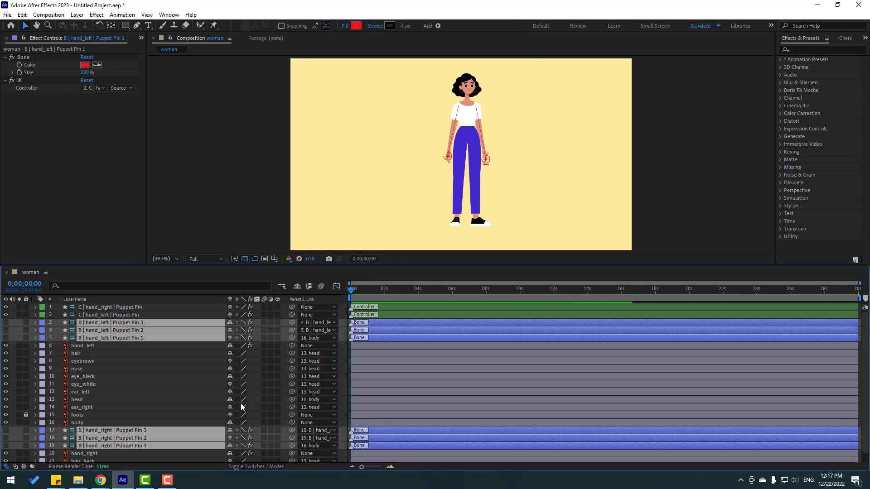
pyautogui.click(229, 322)
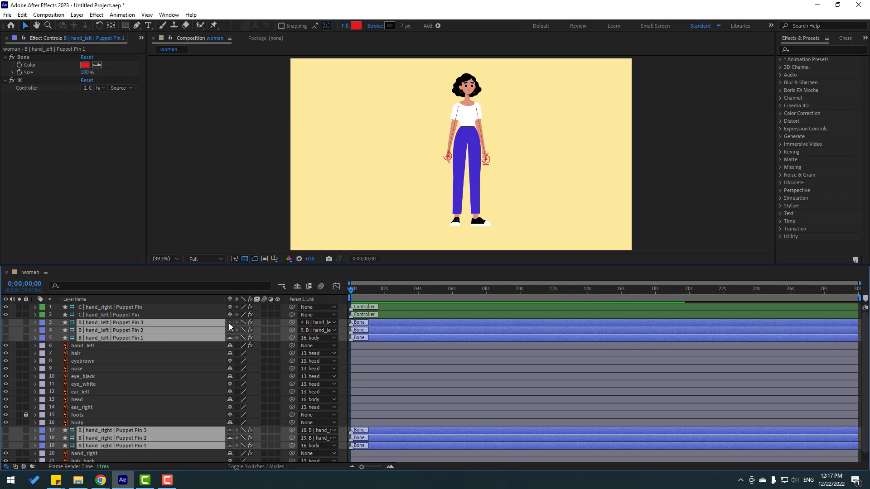
pyautogui.click(297, 287)
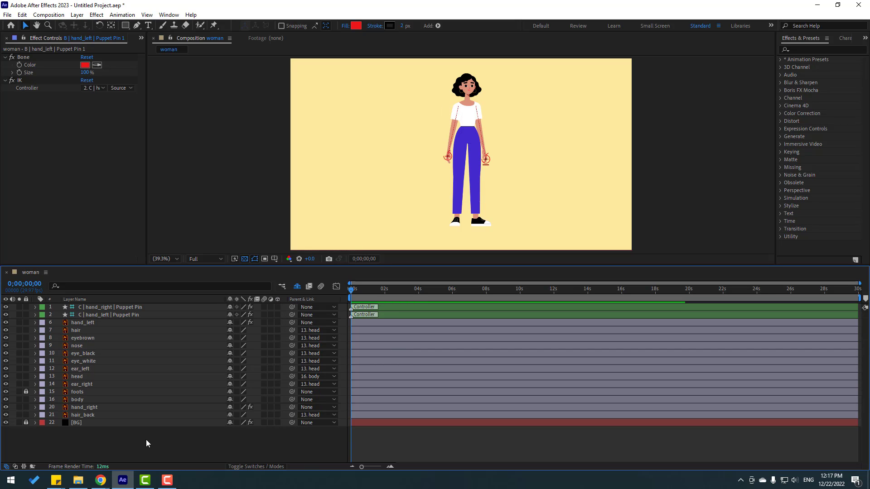
pyautogui.click(111, 444)
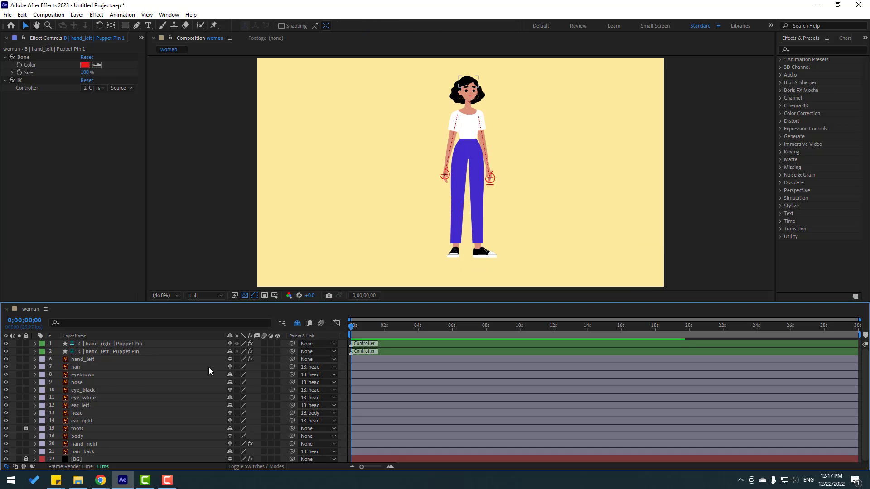
# Zoom in on the face and test scrubbing eye_white's Scale.
pyautogui.click(107, 397)
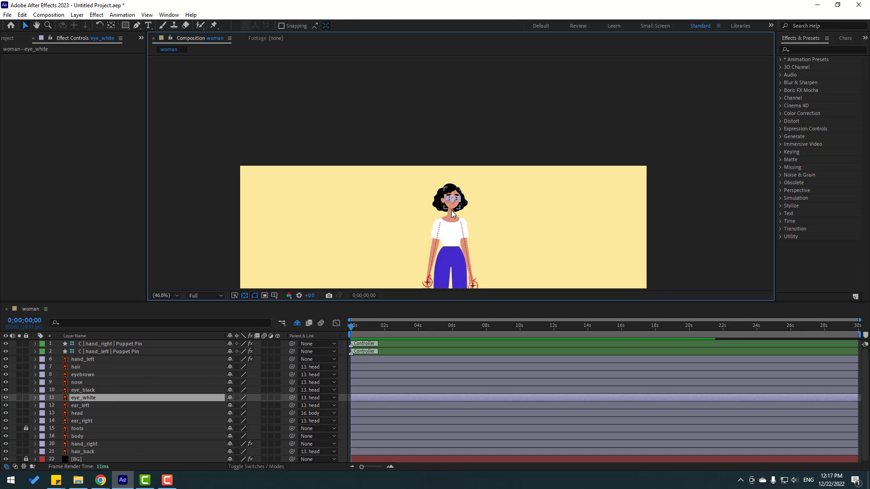
pyautogui.scroll(6, 451, 211)
pyautogui.press('h')
pyautogui.moveTo(390, 171); pyautogui.dragTo(397, 63)
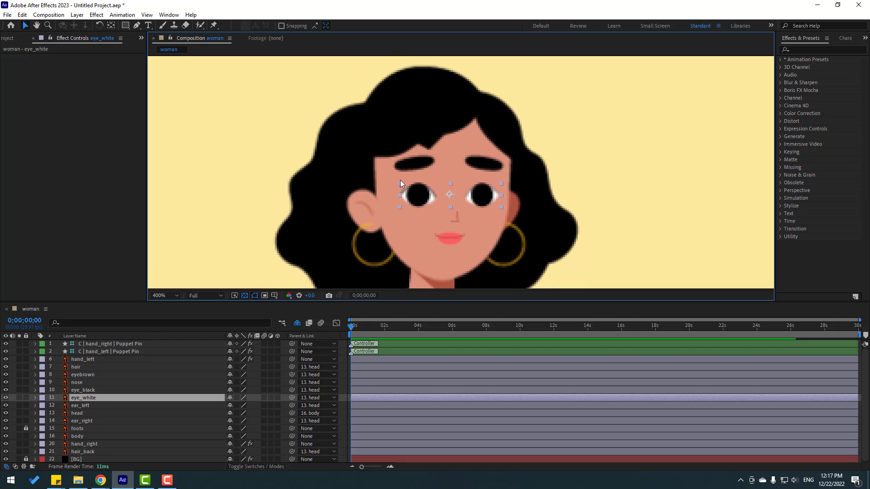
pyautogui.moveTo(401, 181); pyautogui.dragTo(388, 137)
pyautogui.press('v')
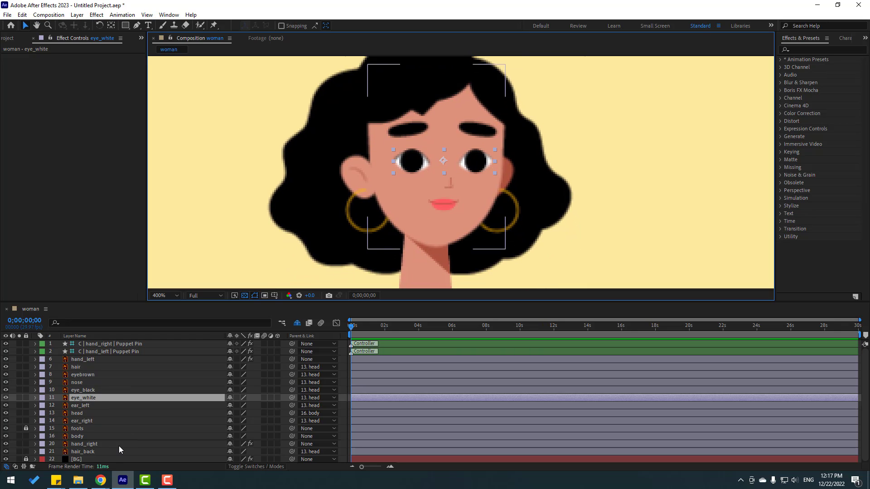
pyautogui.press('s')
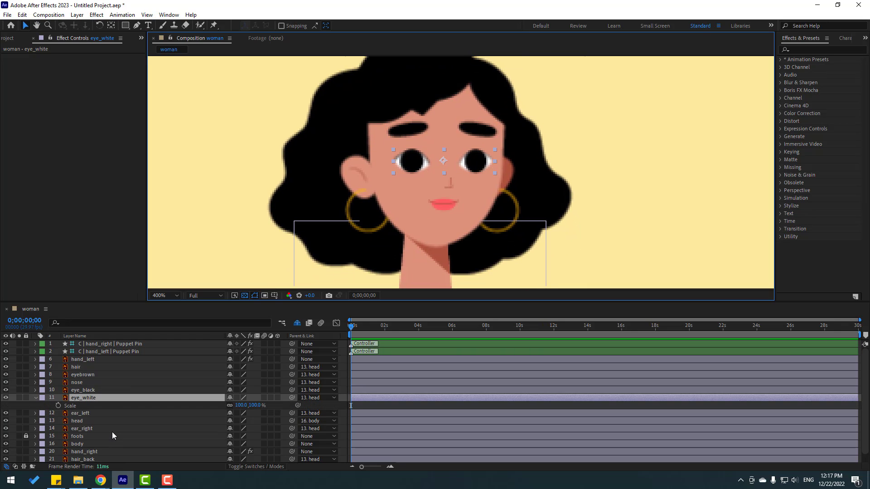
pyautogui.click(229, 405)
pyautogui.moveTo(230, 410); pyautogui.dragTo(241, 410)
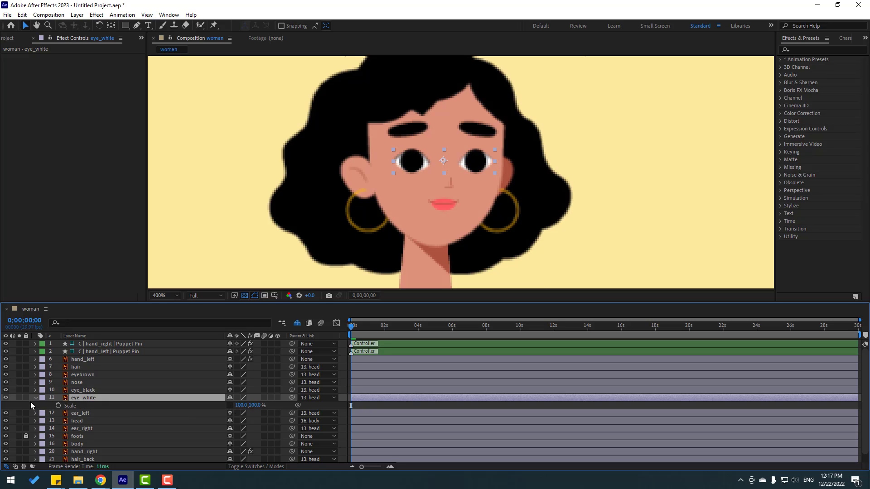
pyautogui.click(35, 398)
# Set eye_black's Track Matte to 11. eye_white.
pyautogui.click(83, 390)
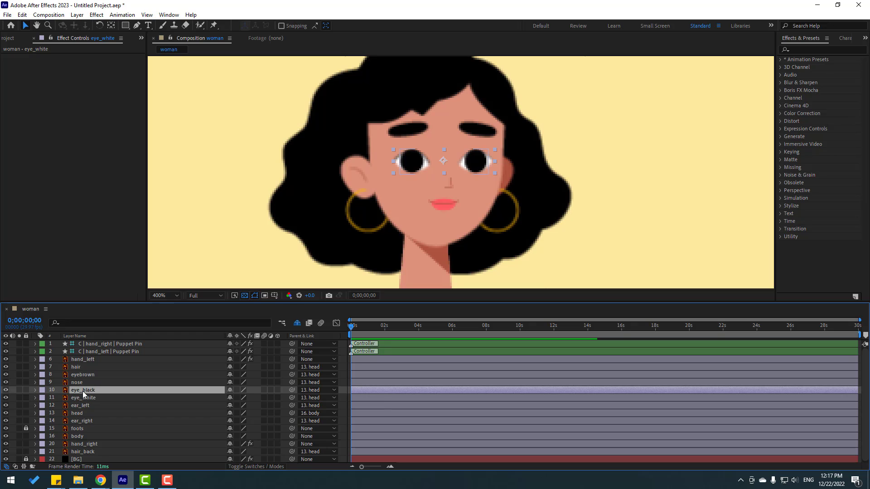
pyautogui.click(256, 466)
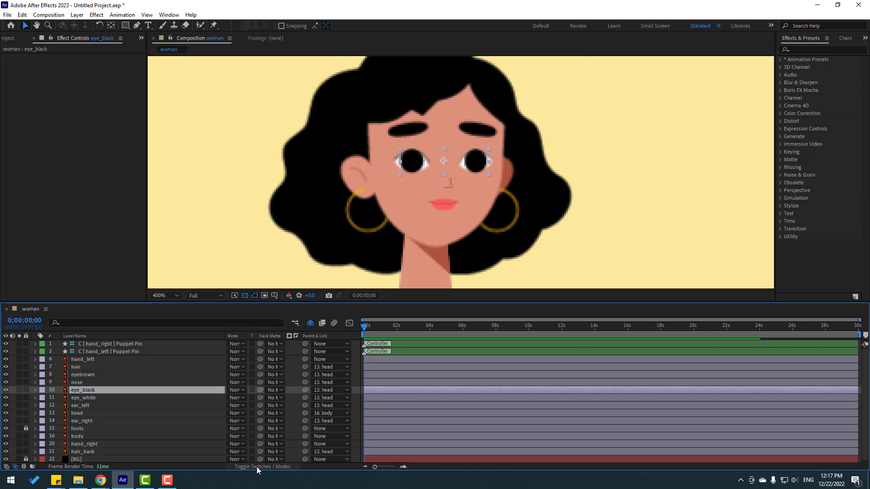
pyautogui.click(279, 390)
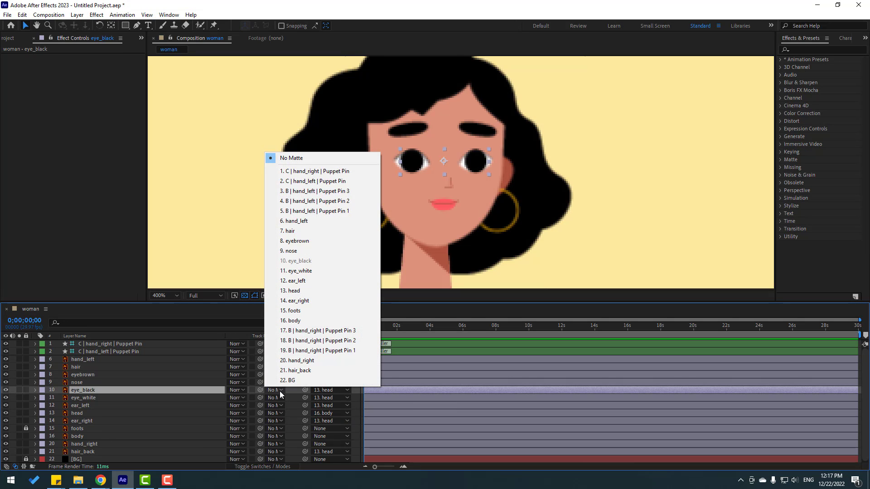
pyautogui.click(316, 271)
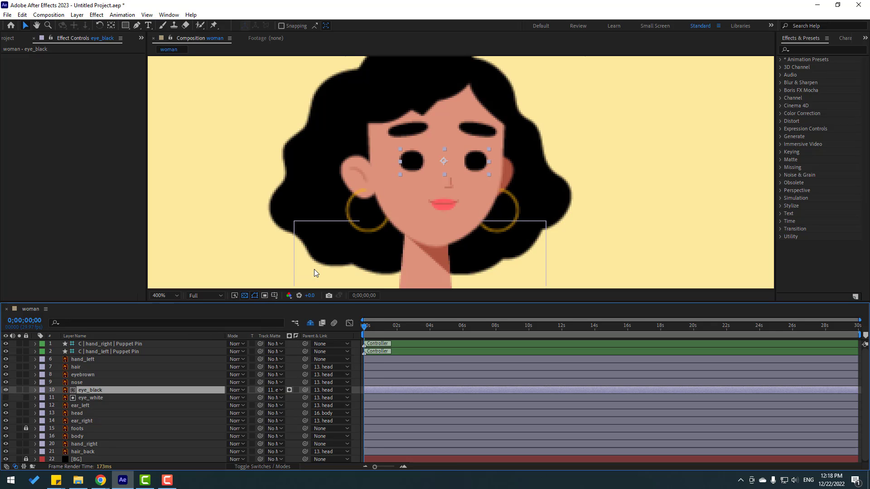
pyautogui.click(88, 399)
# Turn eye_white visible again and squash its Scale Y to test a blink.
pyautogui.click(7, 398)
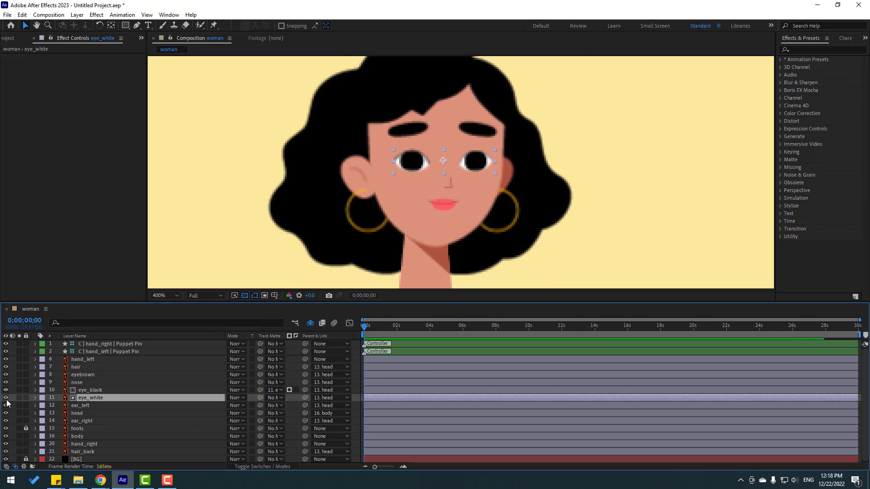
pyautogui.press('s')
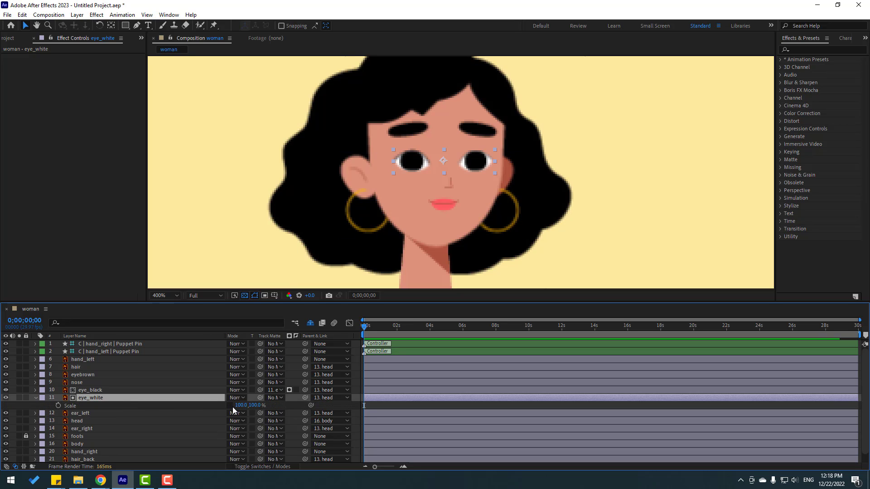
pyautogui.moveTo(257, 407); pyautogui.dragTo(239, 399)
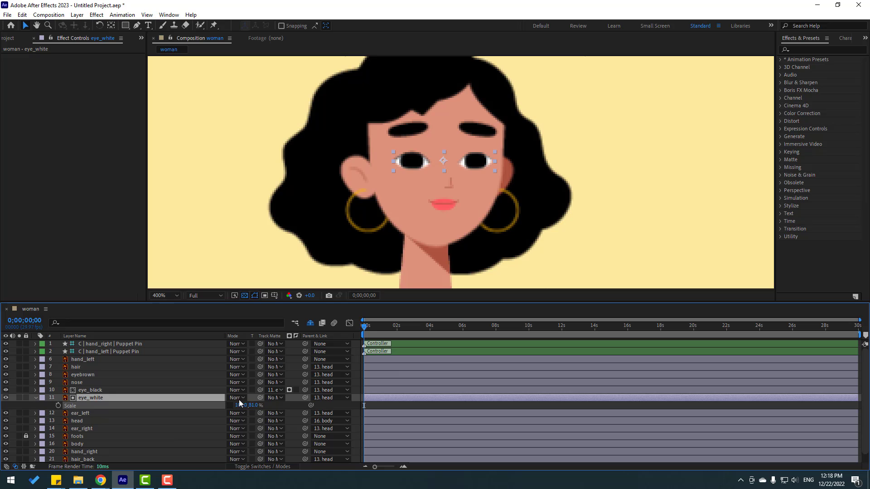
pyautogui.click(36, 399)
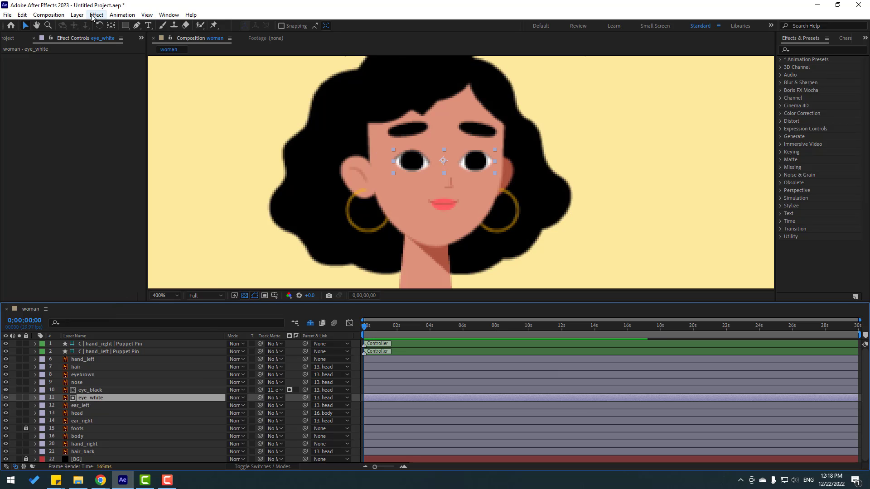
pyautogui.click(77, 15)
# Create a new Null Object and move it onto the character's head.
pyautogui.moveTo(86, 26)
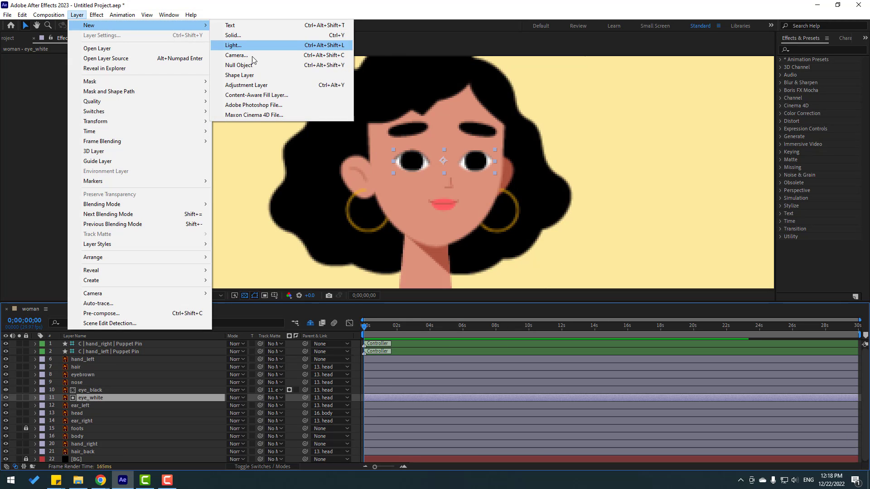
pyautogui.click(239, 65)
pyautogui.press(',')
pyautogui.press(',')
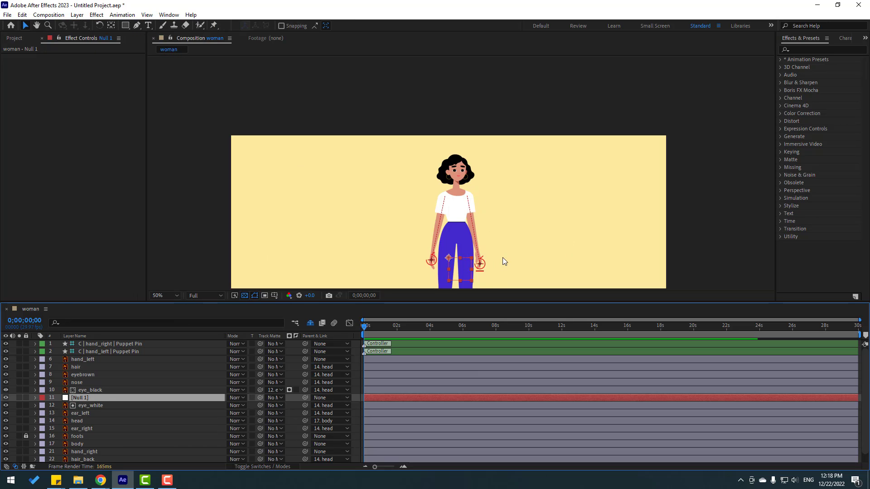
pyautogui.moveTo(460, 268); pyautogui.dragTo(461, 170)
pyautogui.scroll(6, 461, 170)
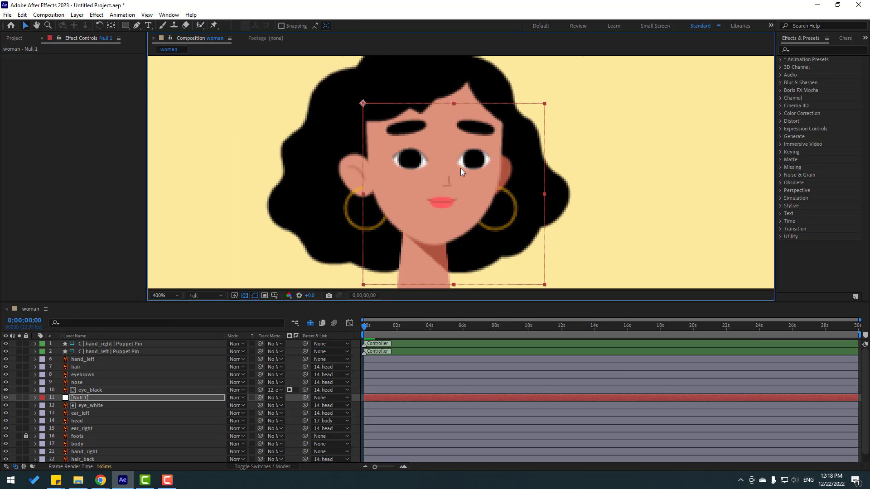
pyautogui.scroll(-2, 462, 174)
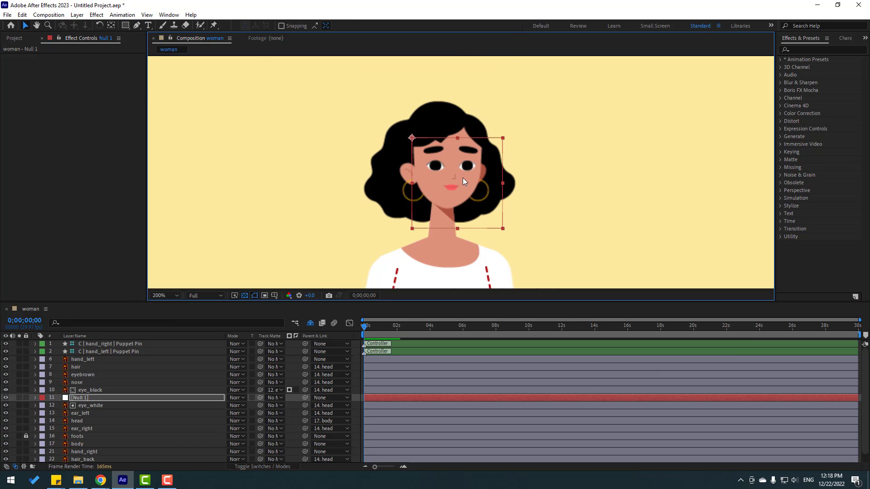
# Centre the null's anchor point and scale it down to 56%.
pyautogui.click(111, 25)
pyautogui.hotkey('ctrl', 'alt', 'Home')
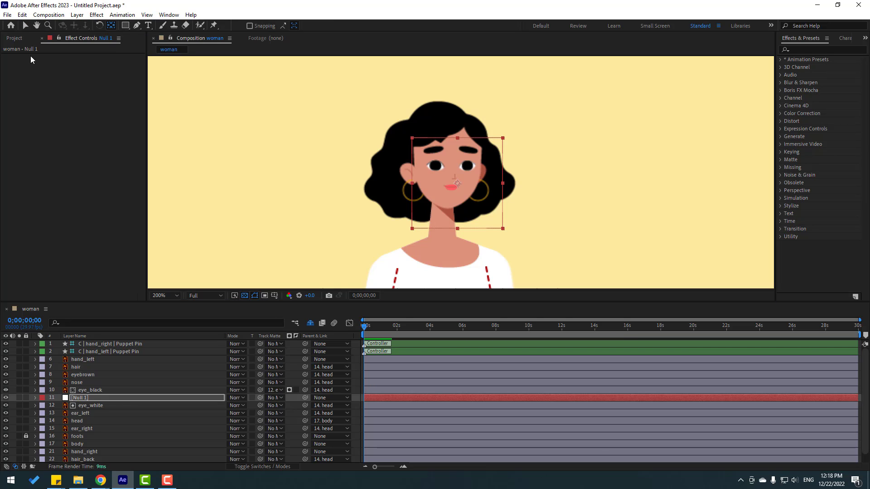
pyautogui.click(26, 27)
pyautogui.hotkey('ctrl', 'Home')
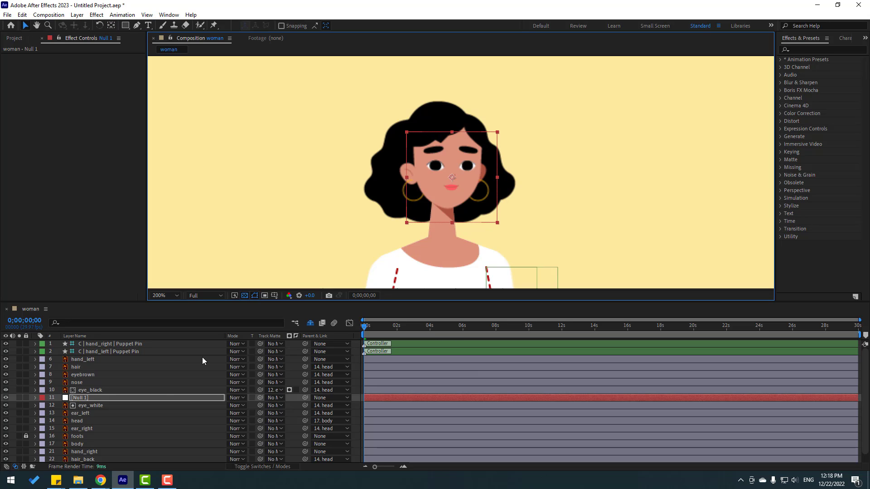
pyautogui.press('s')
pyautogui.moveTo(240, 405); pyautogui.dragTo(227, 406)
pyautogui.press('.')
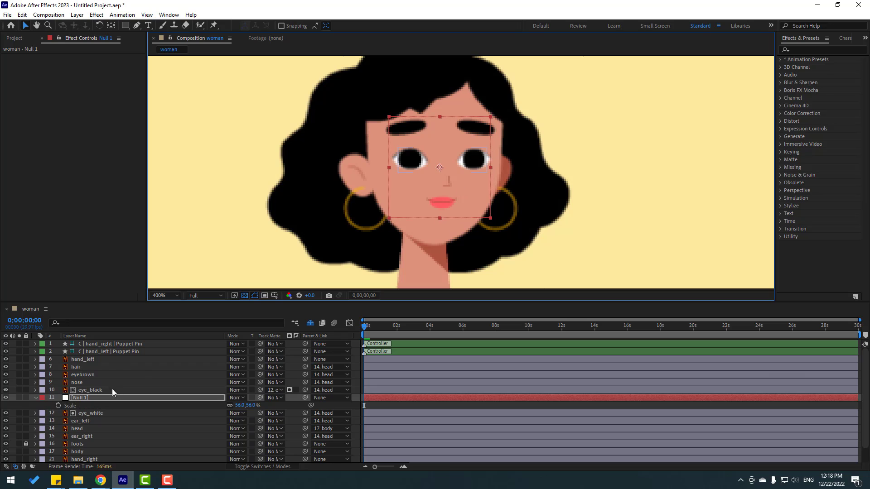
pyautogui.click(36, 399)
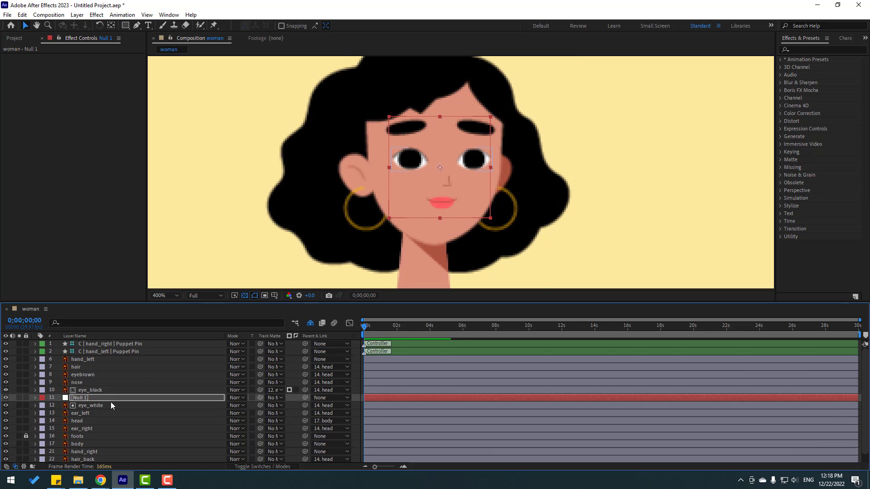
# Parent eye_white, eye_black, nose and eyebrown to Null 1 and test by moving it.
pyautogui.click(104, 406)
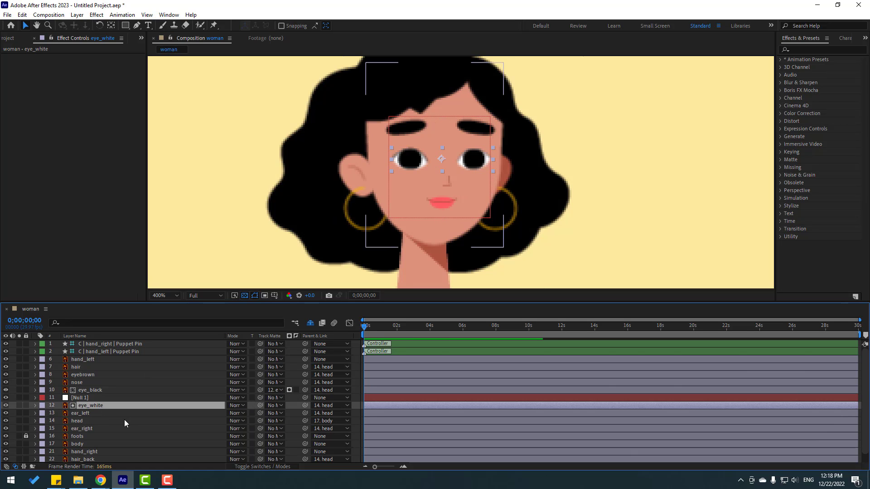
pyautogui.keyDown('ctrl'); pyautogui.click(98, 392); pyautogui.keyUp('ctrl')
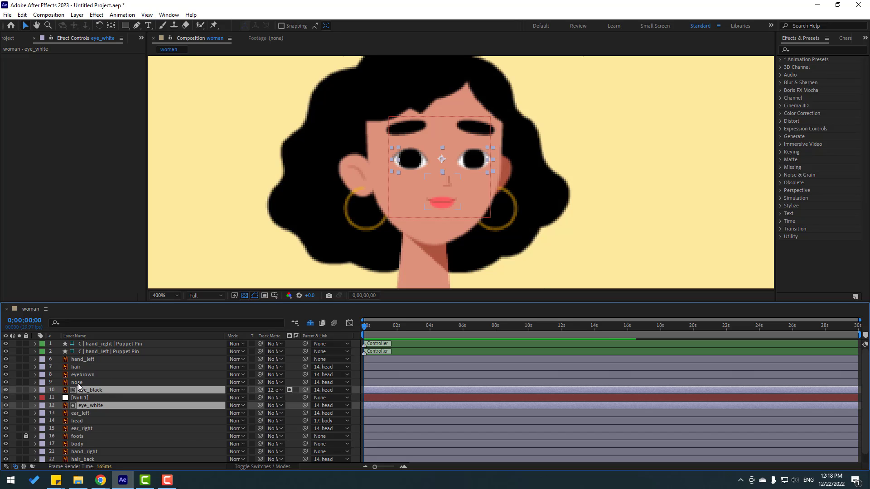
pyautogui.keyDown('ctrl'); pyautogui.click(86, 383); pyautogui.keyUp('ctrl')
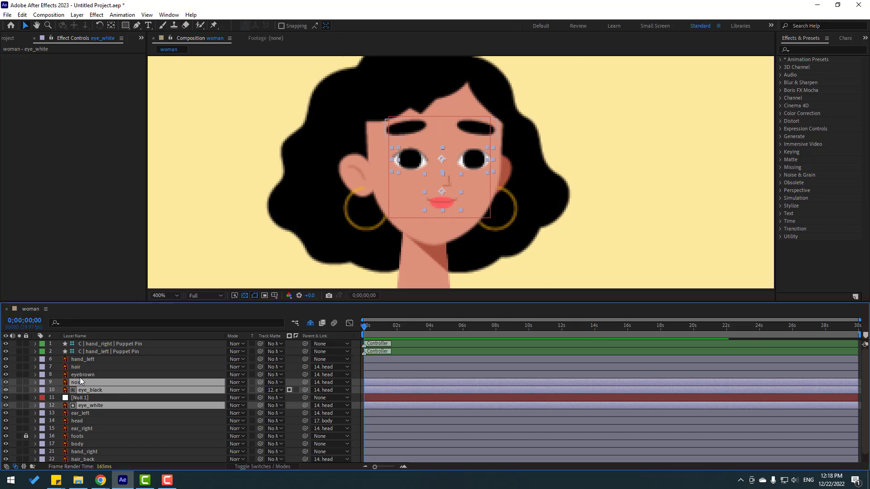
pyautogui.keyDown('ctrl'); pyautogui.click(80, 376); pyautogui.keyUp('ctrl')
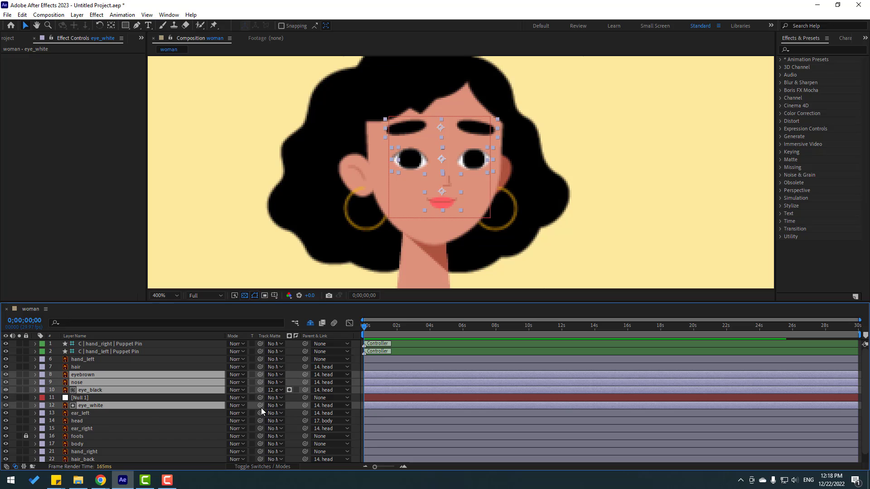
pyautogui.moveTo(305, 375); pyautogui.dragTo(98, 400)
pyautogui.click(439, 202)
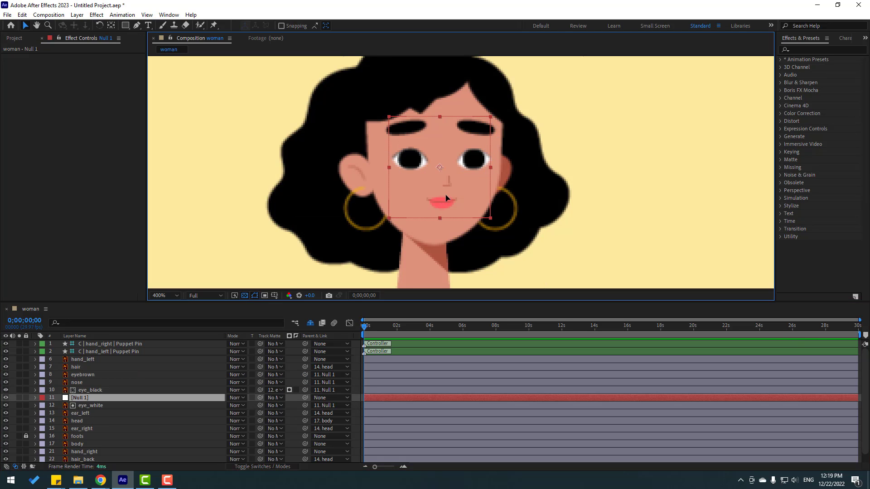
pyautogui.moveTo(442, 198); pyautogui.dragTo(433, 198)
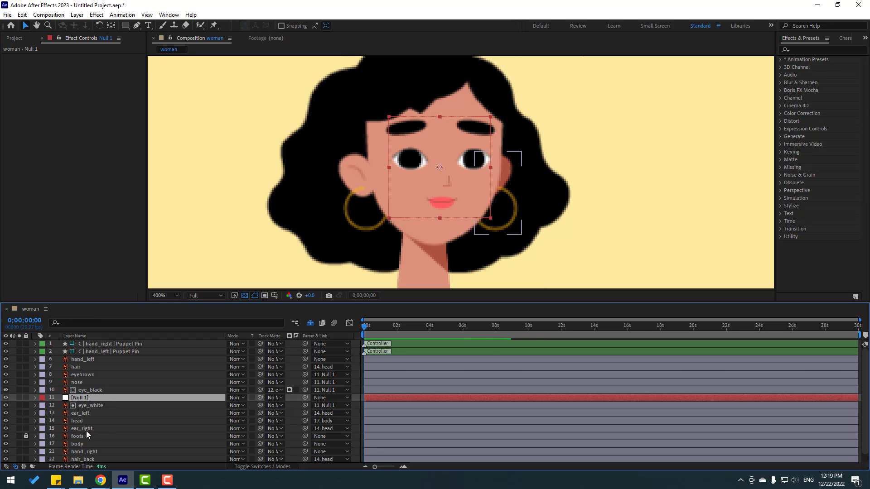
# Parent ear_right and ear_left to Null 1 and check they follow.
pyautogui.click(86, 429)
pyautogui.keyDown('ctrl'); pyautogui.click(86, 415); pyautogui.keyUp('ctrl')
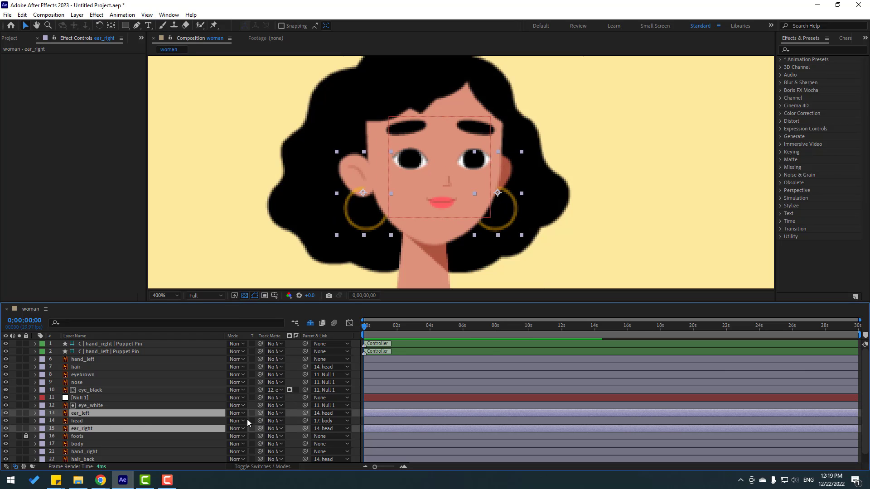
pyautogui.moveTo(305, 414); pyautogui.dragTo(90, 398)
pyautogui.click(83, 397)
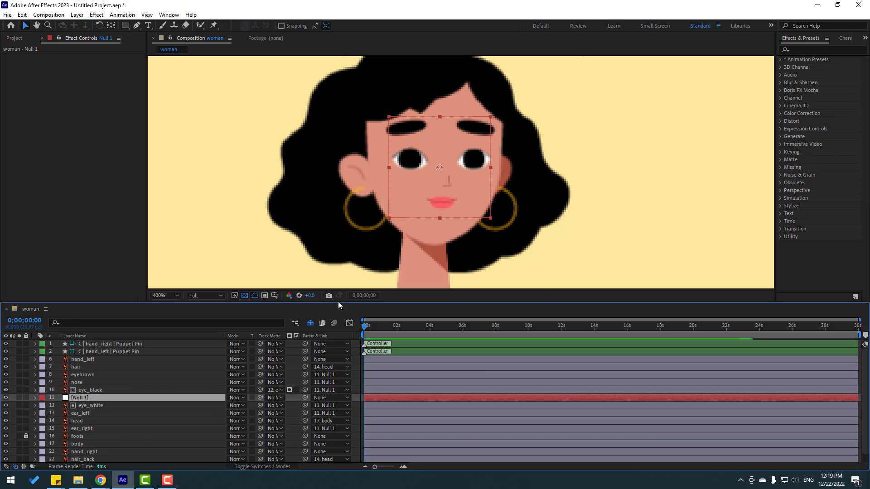
pyautogui.moveTo(424, 200); pyautogui.dragTo(423, 202)
# Rename Null 1 to FACE CONTROL.
pyautogui.doubleClick(84, 400)
pyautogui.press('Return')
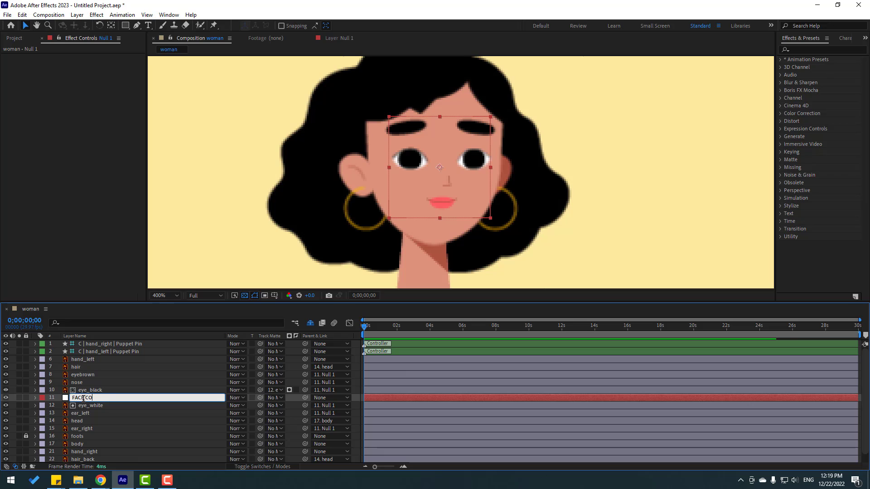
pyautogui.write('FACE CONTROL')
pyautogui.press('Return')
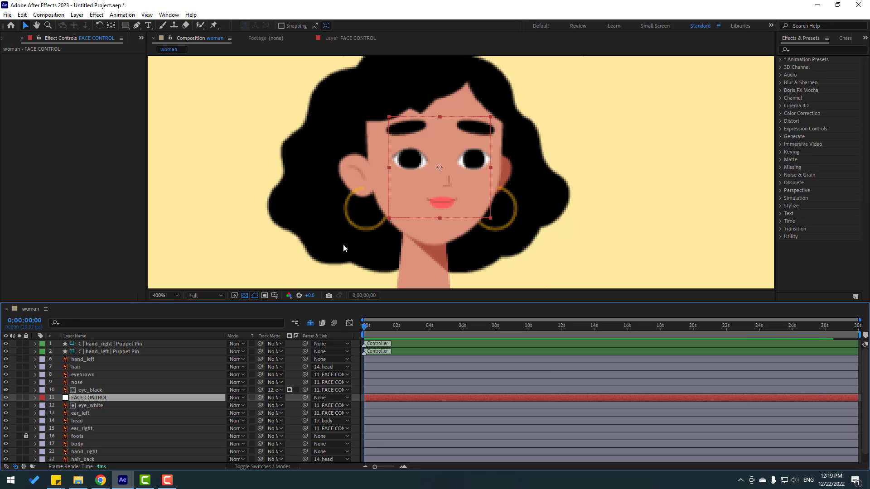
# Nudge FACE CONTROL to confirm the face parts follow it.
pyautogui.moveTo(436, 206); pyautogui.dragTo(439, 203)
pyautogui.scroll(-2, 435, 190)
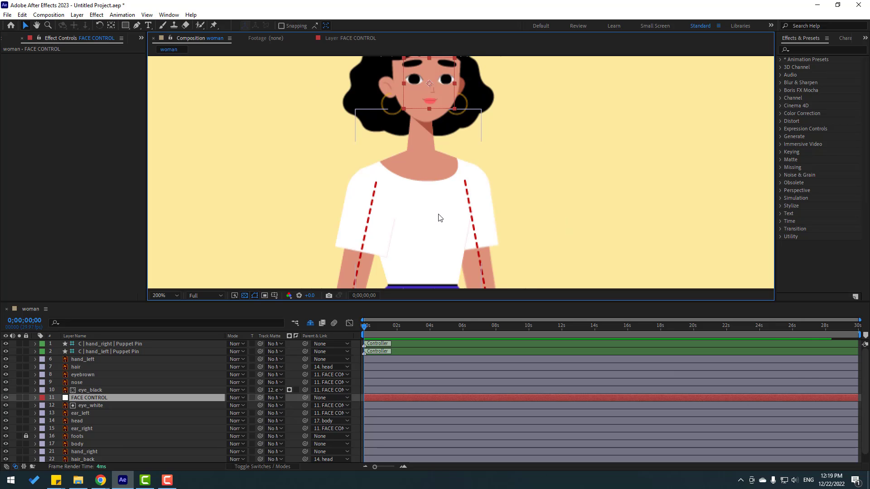
pyautogui.scroll(-4, 438, 218)
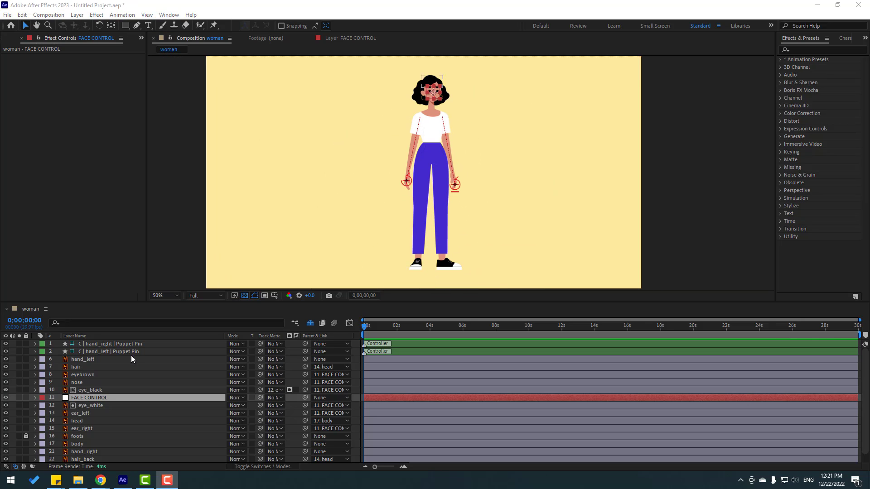
# Separate the right-hand controller's Position into X and Y, then nudge X right.
pyautogui.click(134, 344)
pyautogui.scroll(4, 461, 172)
pyautogui.moveTo(441, 248); pyautogui.dragTo(418, 208)
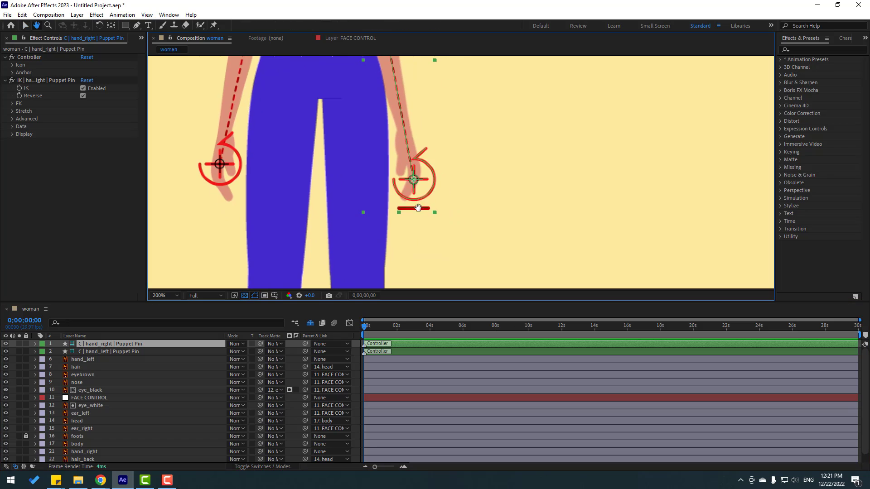
pyautogui.press('v')
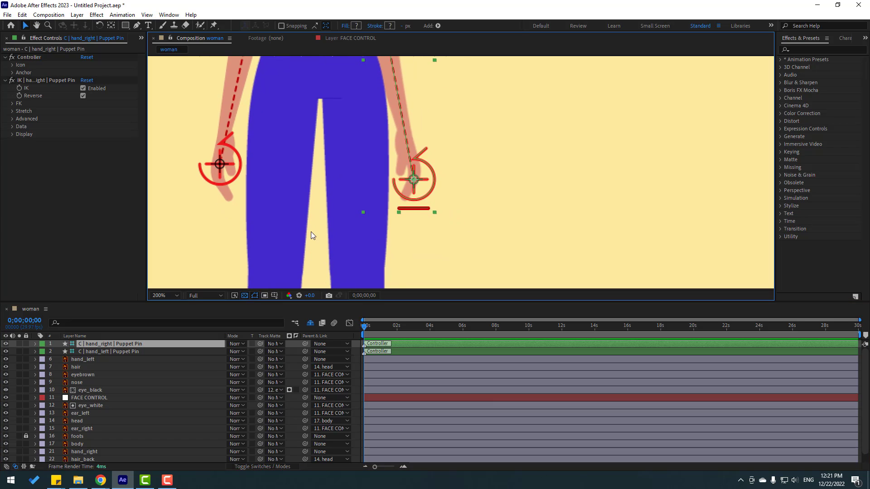
pyautogui.hscroll(-2, 206, 284)
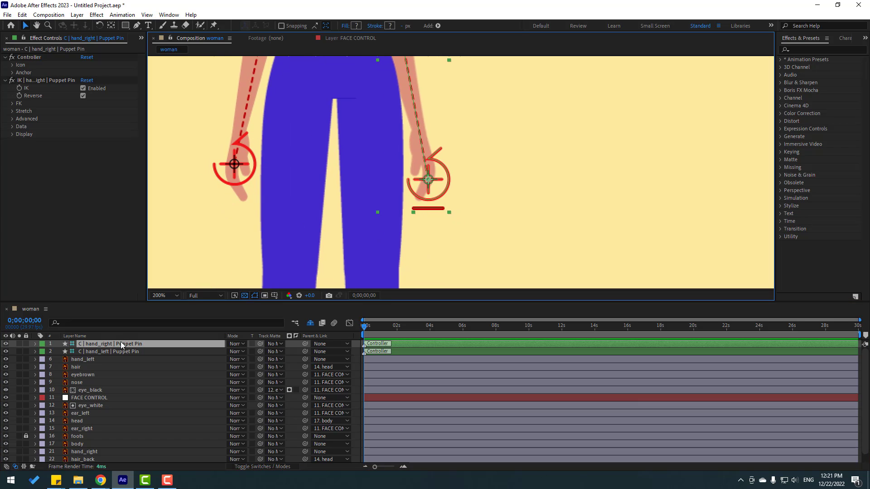
pyautogui.press('p')
pyautogui.rightClick(75, 353)
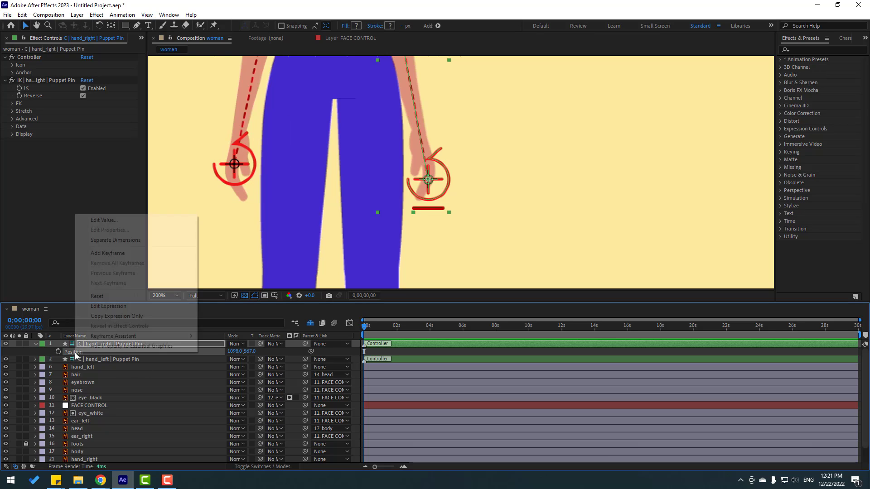
pyautogui.click(117, 240)
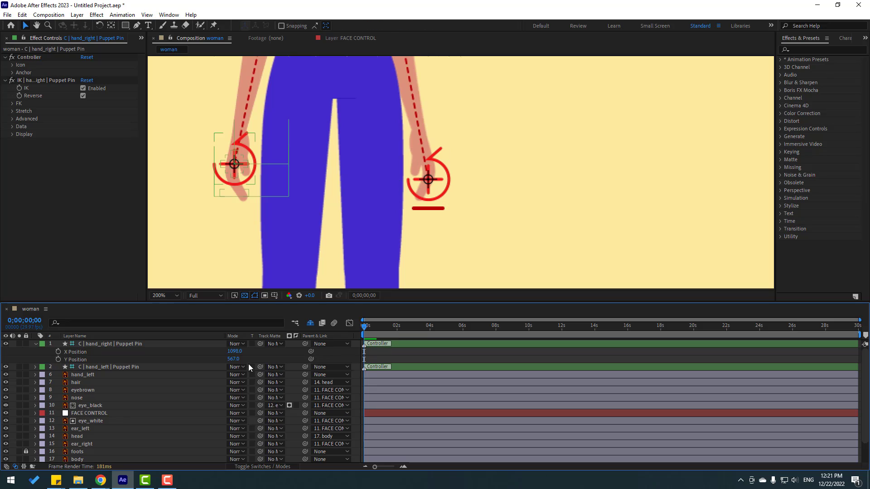
pyautogui.moveTo(237, 351); pyautogui.dragTo(248, 351)
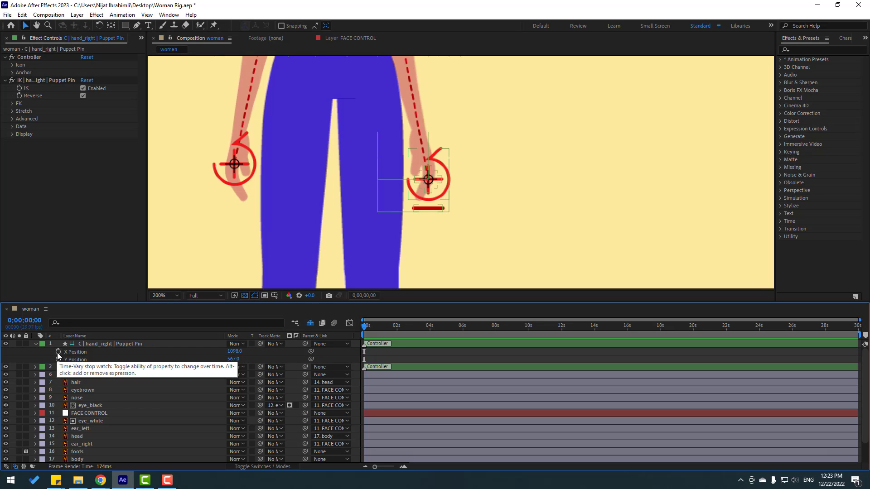
# Add the expression wiggle(1,8) to the right-hand controller's X Position.
pyautogui.keyDown('alt'); pyautogui.click(57, 353); pyautogui.keyUp('alt')
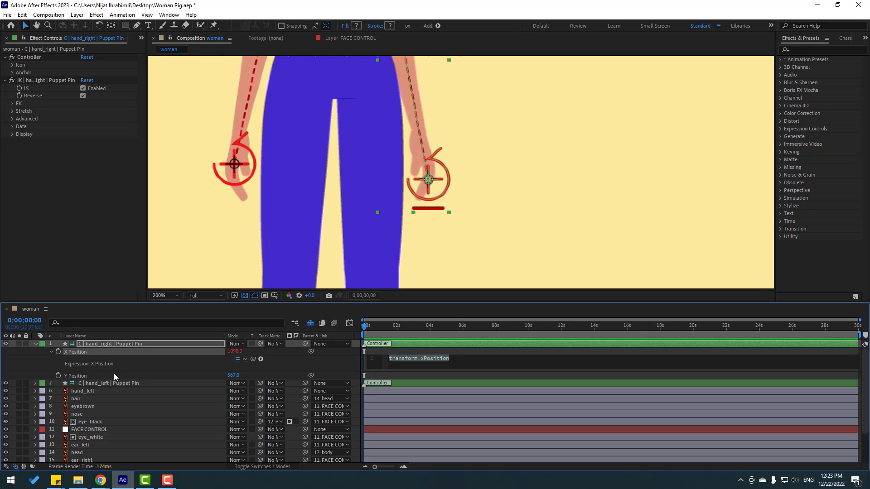
pyautogui.write('wiggle')
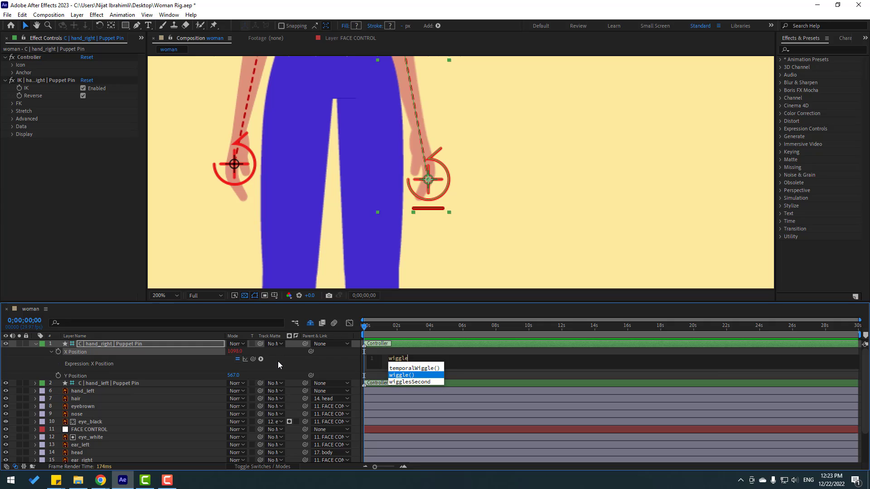
pyautogui.write('(1,8')
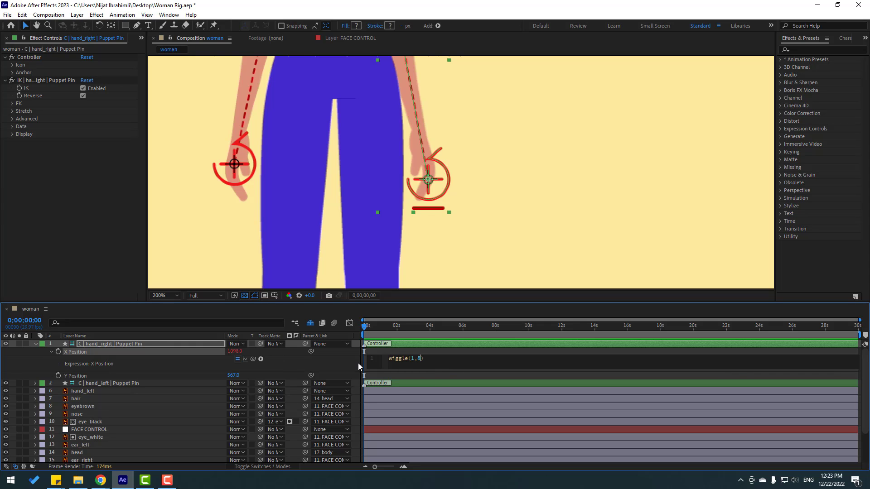
pyautogui.click(402, 351)
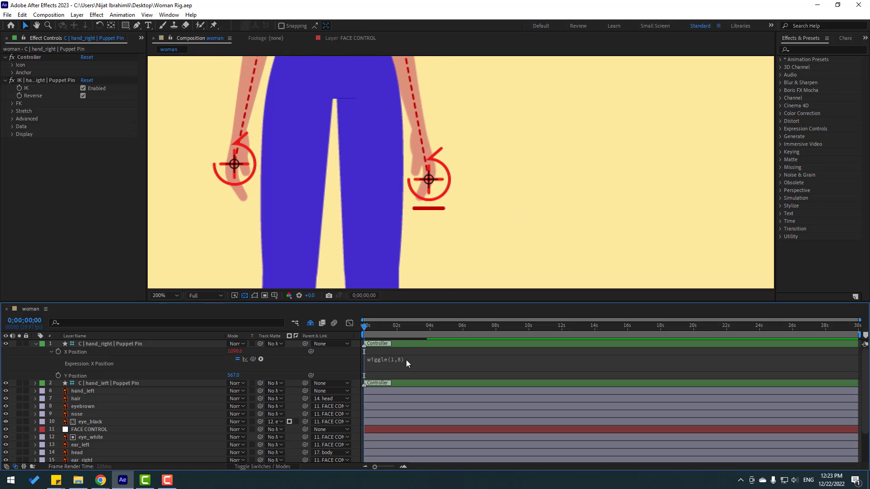
# Preview the wiggling right hand and keep the viewer at 100%.
pyautogui.press('space')
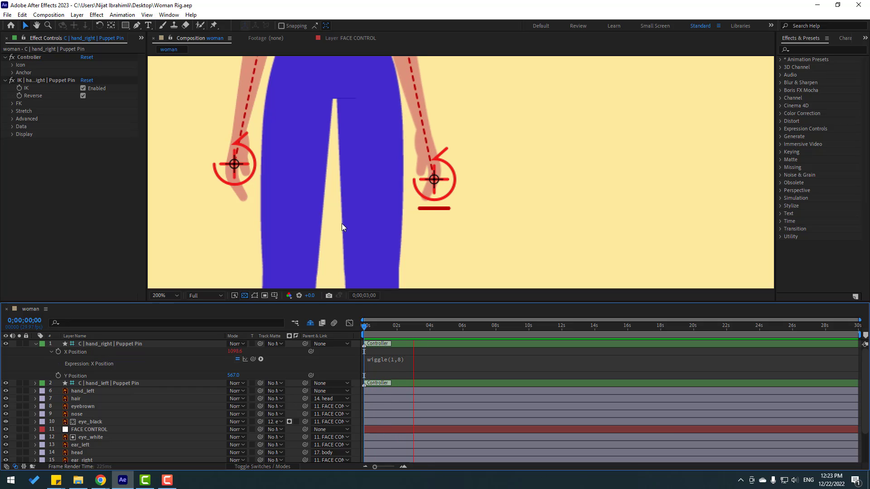
pyautogui.press(',')
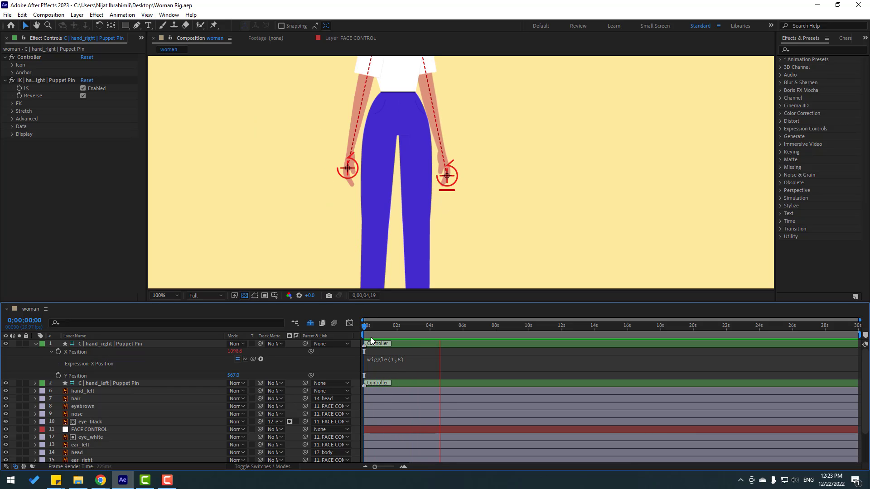
pyautogui.click(166, 295)
pyautogui.click(168, 317)
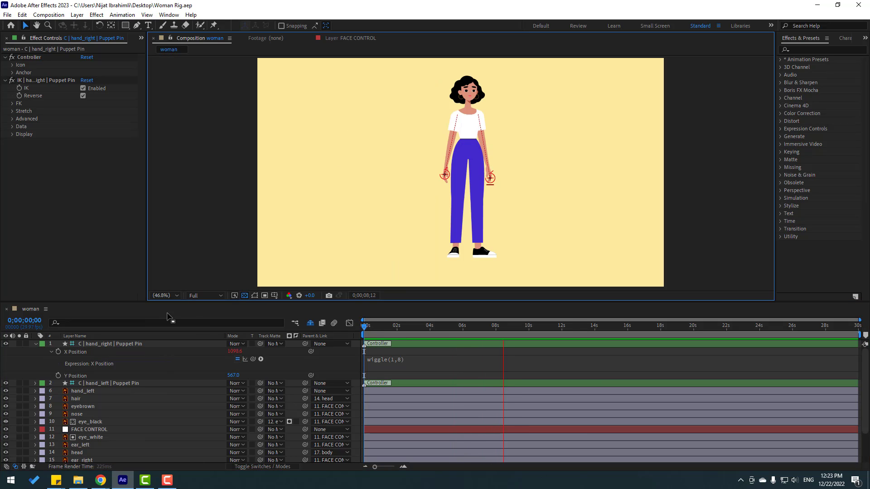
# Change the right hand's X Position expression to wiggle(2,8) and zoom the view to 100%.
pyautogui.click(403, 359)
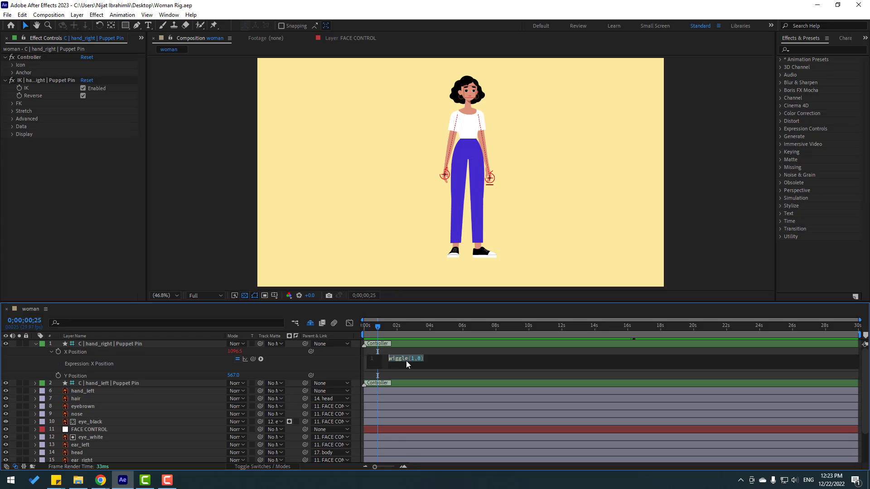
pyautogui.click(416, 359)
pyautogui.doubleClick(412, 360)
pyautogui.write('2')
pyautogui.click(419, 350)
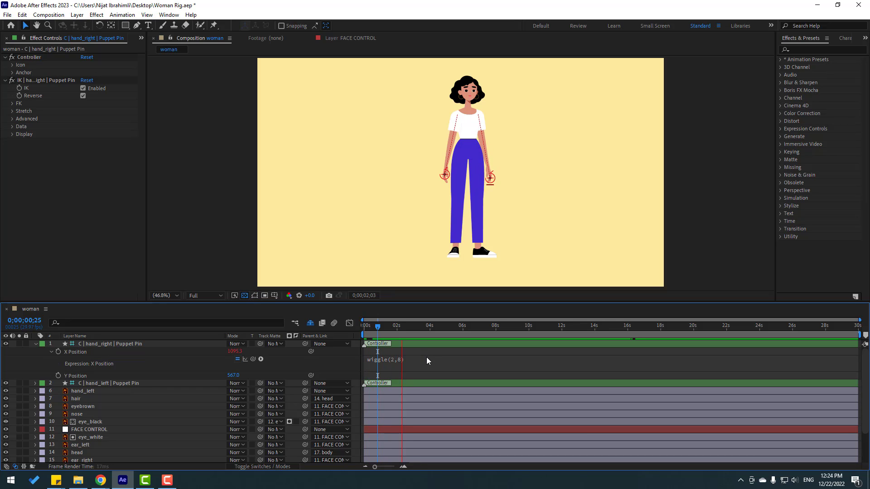
pyautogui.press('/')
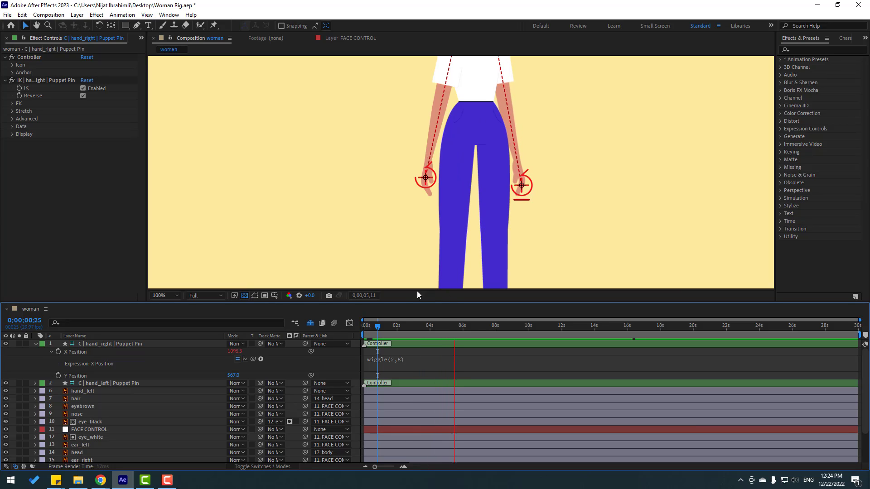
# Lower the amplitude to wiggle(2,5) and preview the hand motion.
pyautogui.click(408, 362)
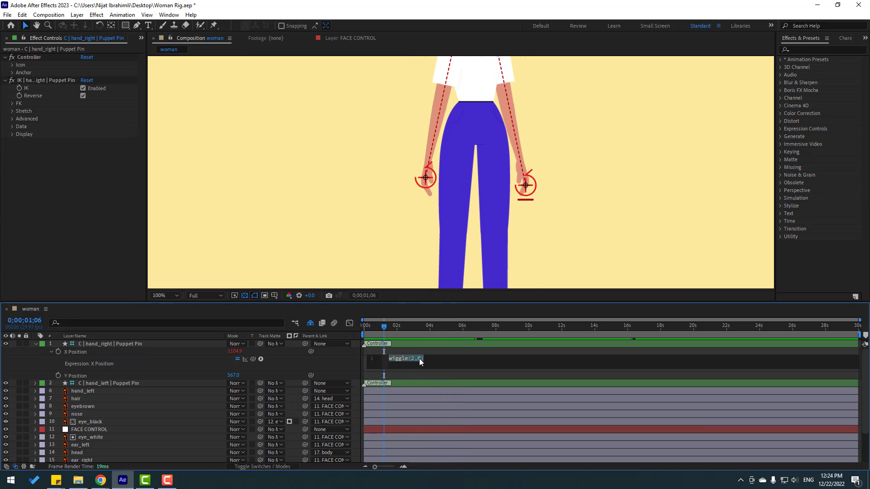
pyautogui.click(421, 361)
pyautogui.write('5')
pyautogui.click(418, 349)
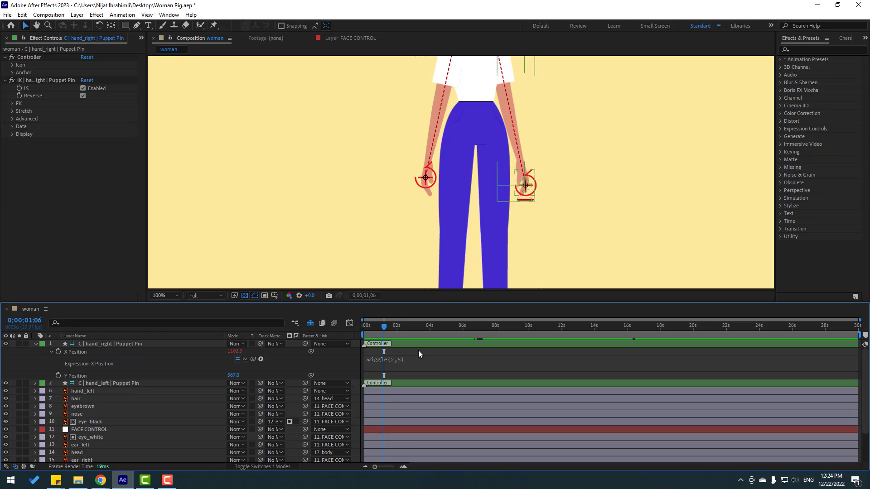
pyautogui.press('space')
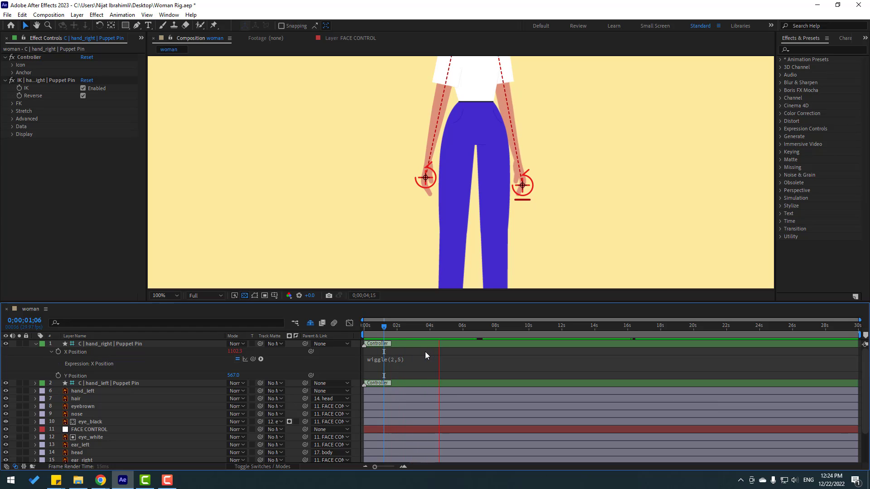
# At 0;00;01;15, slow the expression to wiggle(1.3,5) and preview it.
pyautogui.click(388, 326)
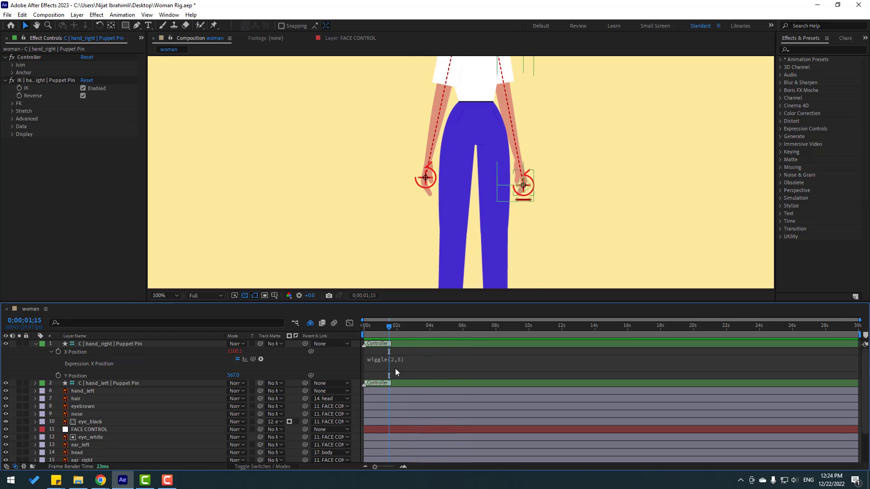
pyautogui.click(394, 368)
pyautogui.click(416, 367)
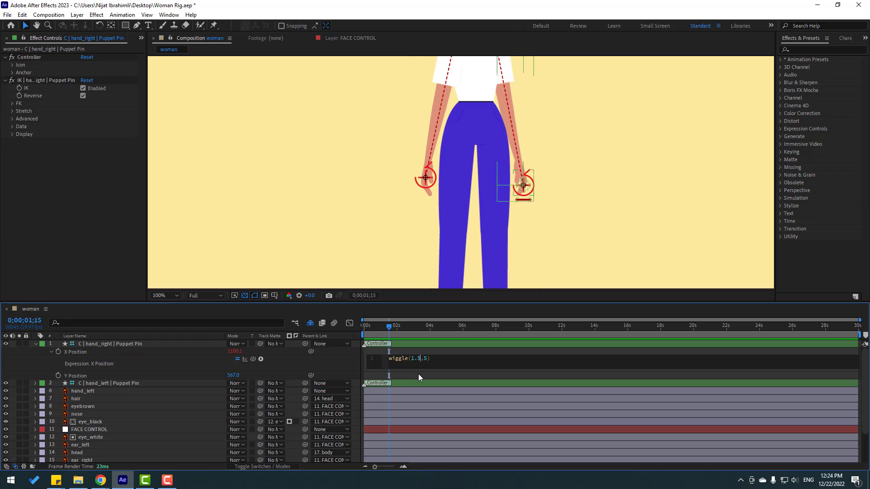
pyautogui.press('BackSpace')
pyautogui.write('3')
pyautogui.click(401, 351)
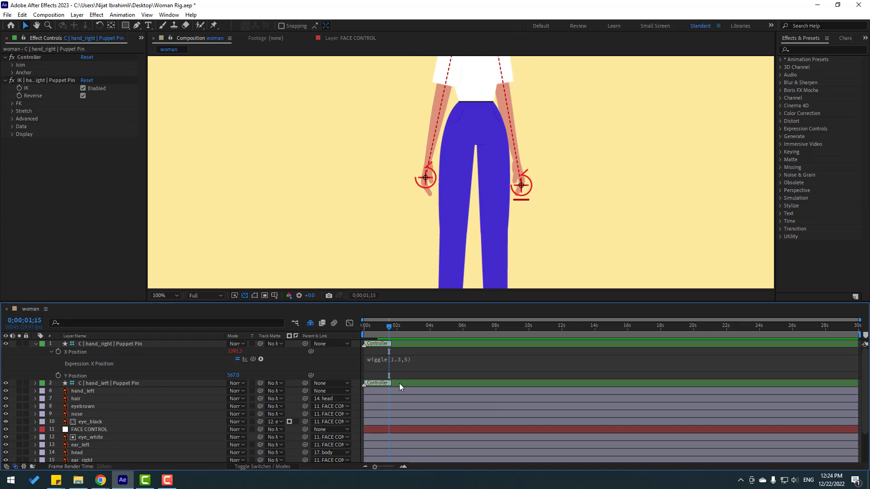
pyautogui.press('space')
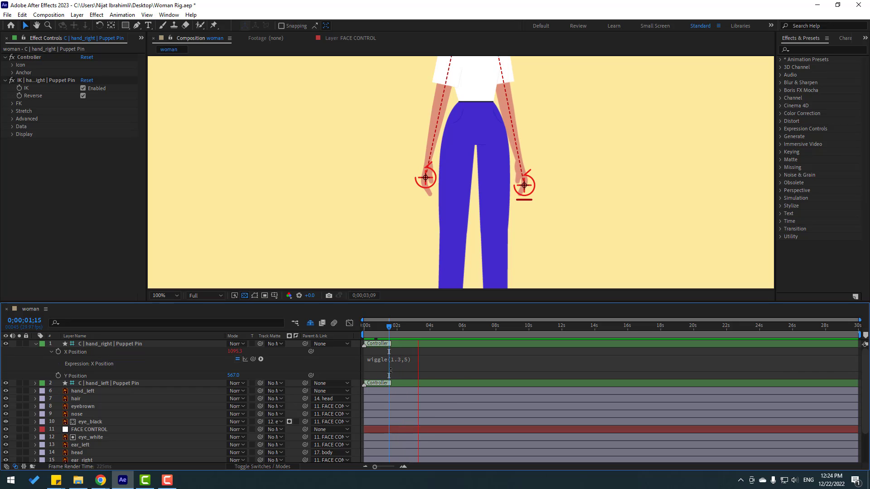
pyautogui.press('space')
# Copy the wiggle(1.3,5) expression text from the right hand's X Position.
pyautogui.click(401, 361)
pyautogui.hotkey('ctrl', 'c')
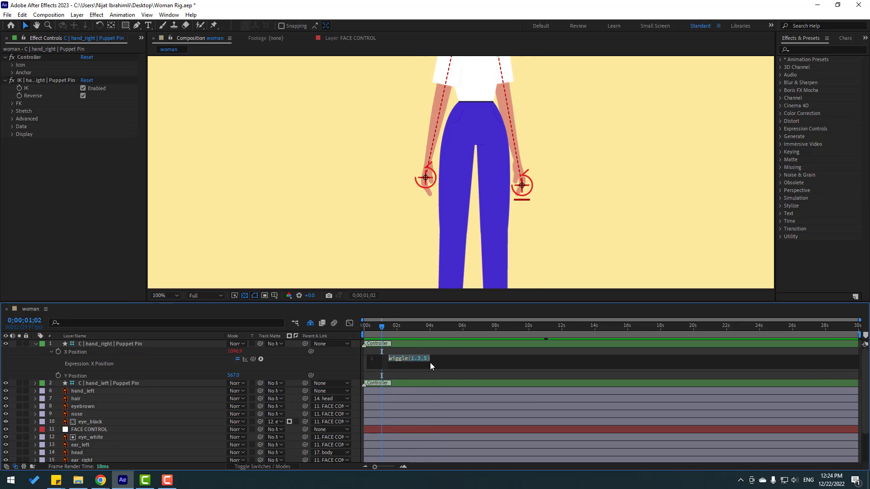
pyautogui.click(439, 362)
pyautogui.click(401, 349)
# Reveal the left-hand controller's Position and separate it into X and Y dimensions.
pyautogui.click(35, 343)
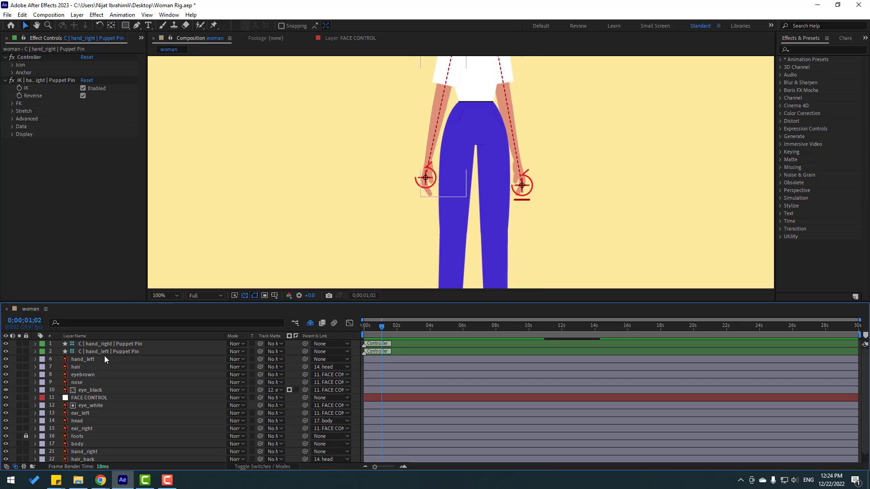
pyautogui.click(105, 353)
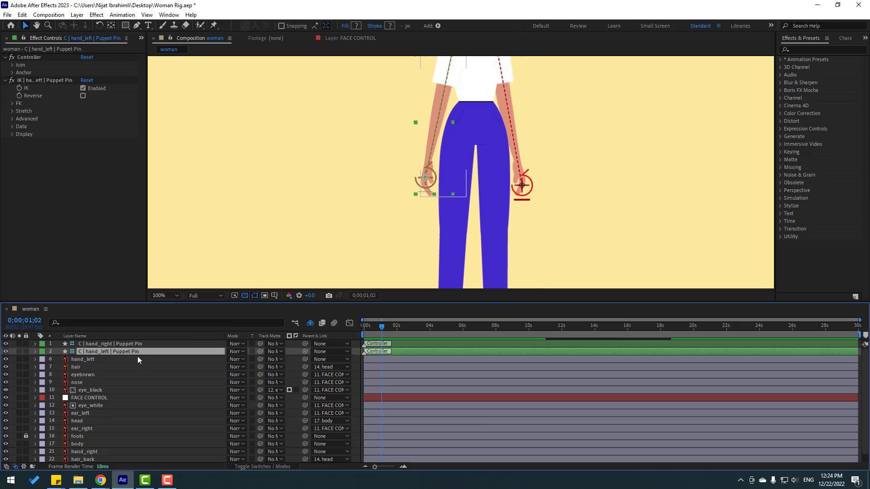
pyautogui.press('p')
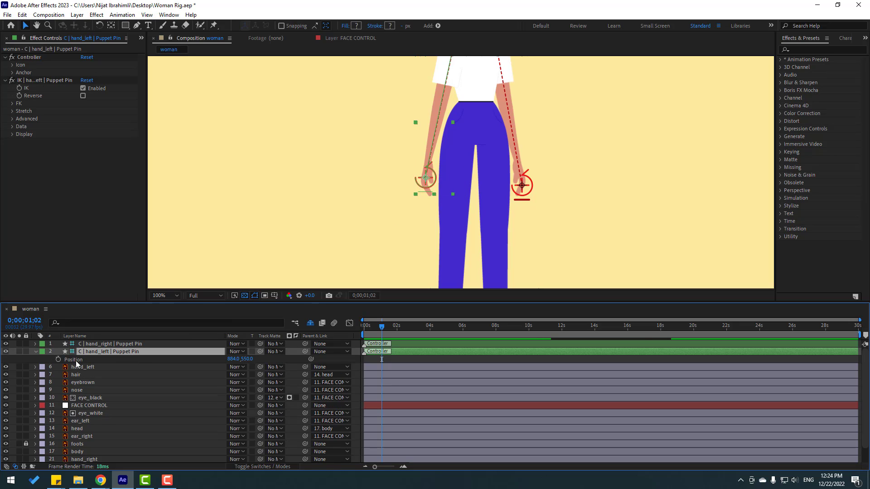
pyautogui.rightClick(76, 360)
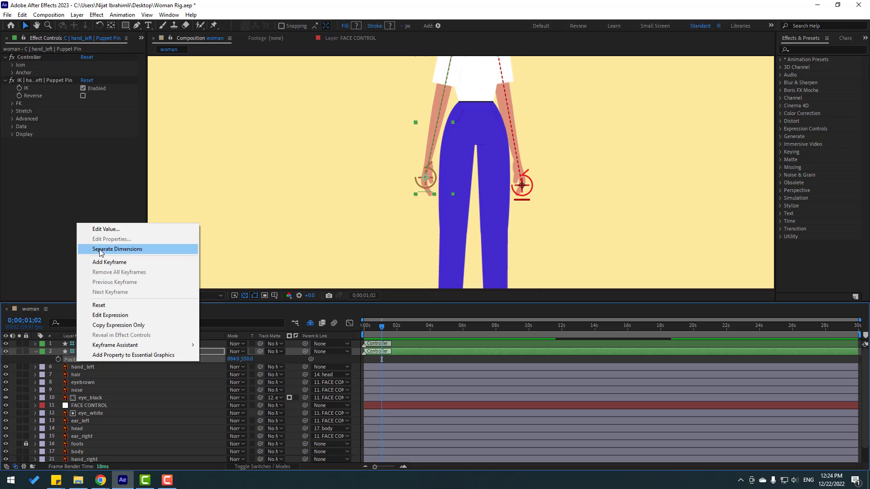
pyautogui.click(100, 250)
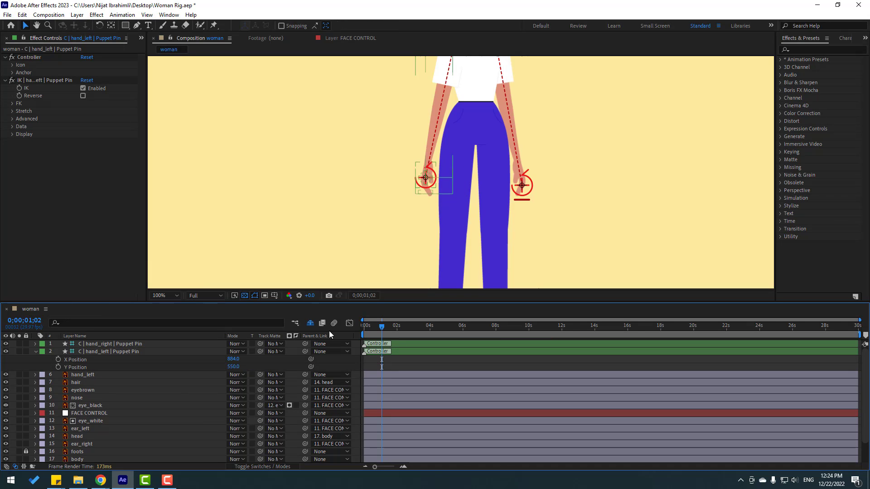
# From the start, paste wiggle(1.3,5) as the left hand's X Position expression and preview.
pyautogui.moveTo(375, 330); pyautogui.dragTo(333, 338)
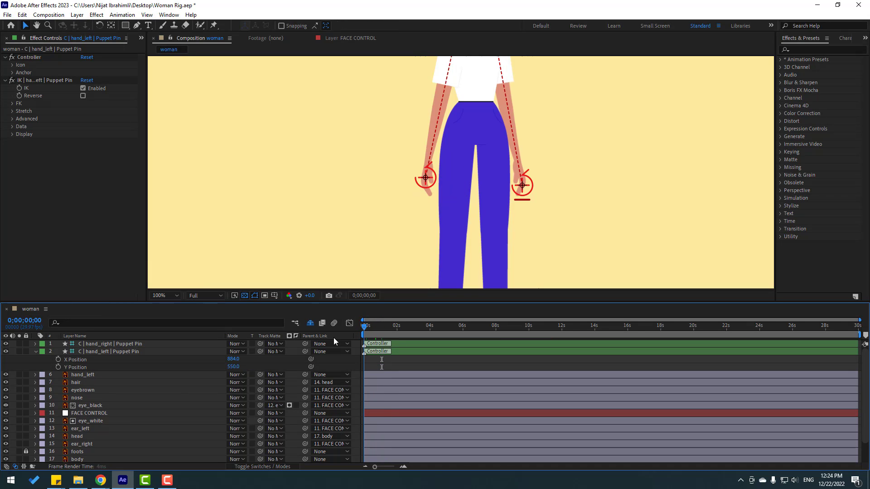
pyautogui.keyDown('alt'); pyautogui.click(58, 360); pyautogui.keyUp('alt')
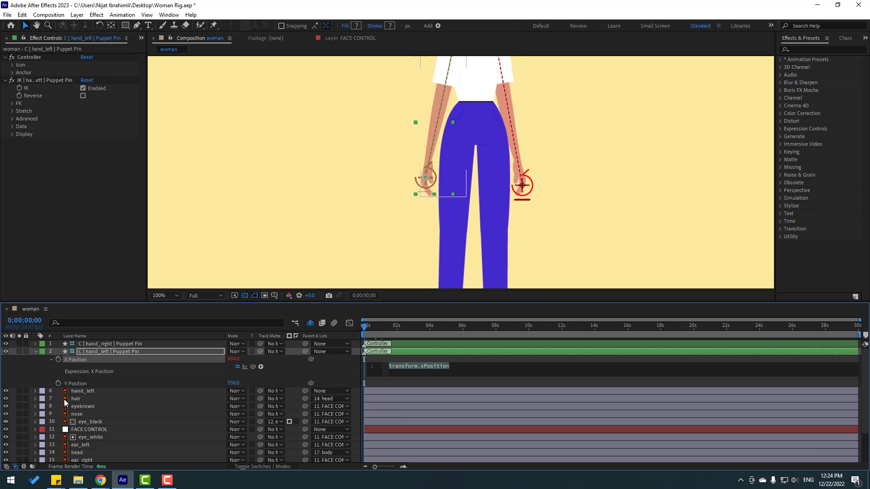
pyautogui.hotkey('ctrl', 'v')
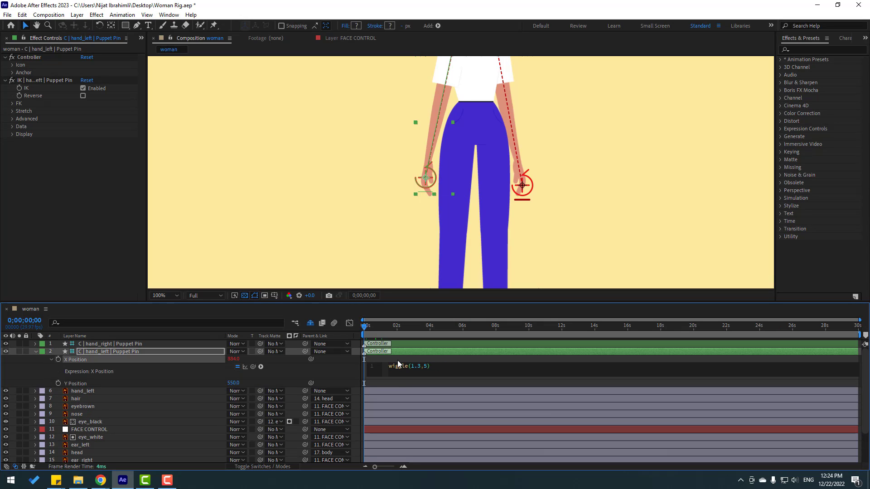
pyautogui.click(396, 360)
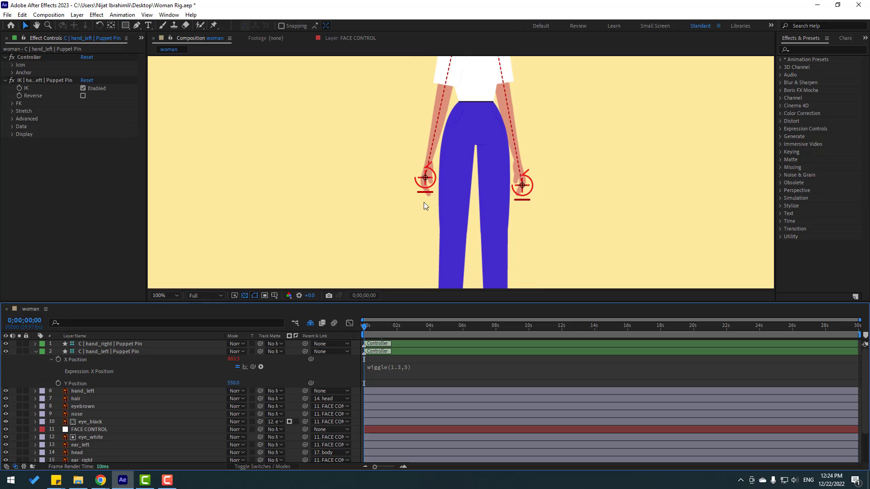
pyautogui.press('space')
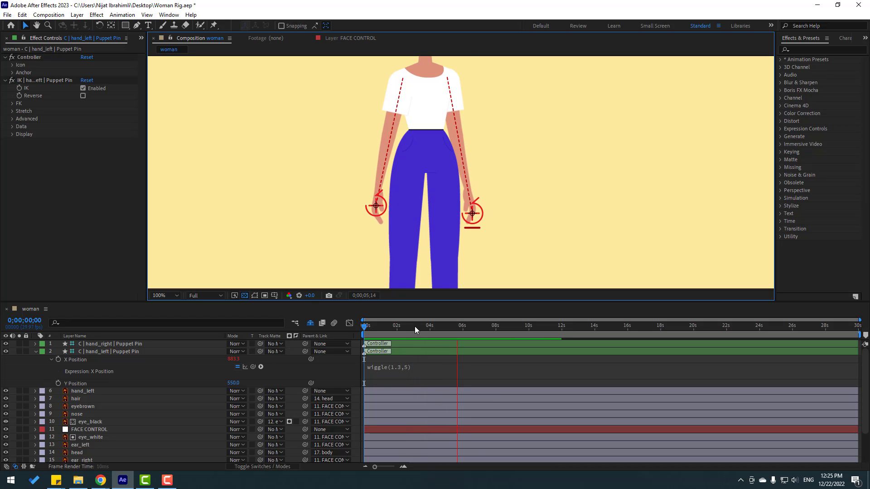
# At 0;00;05;00, nudge the left-hand controller slightly downward in the viewer.
pyautogui.click(419, 326)
pyautogui.moveTo(434, 325); pyautogui.dragTo(446, 326)
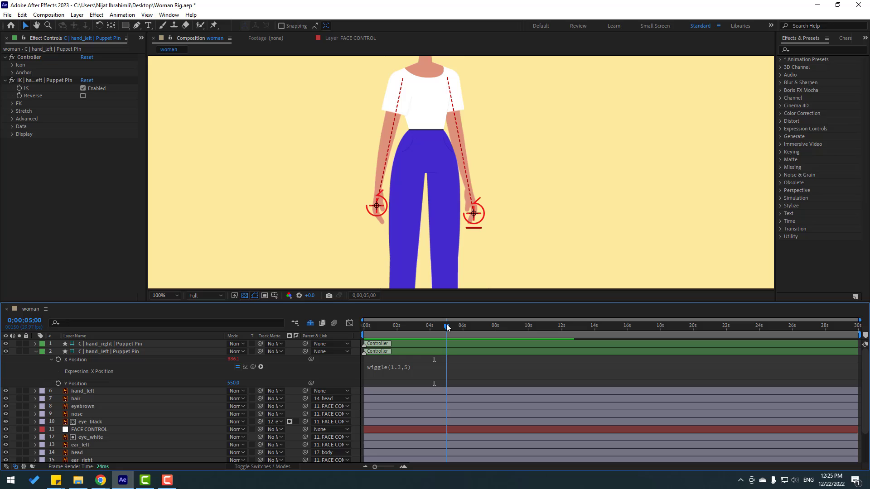
pyautogui.click(384, 219)
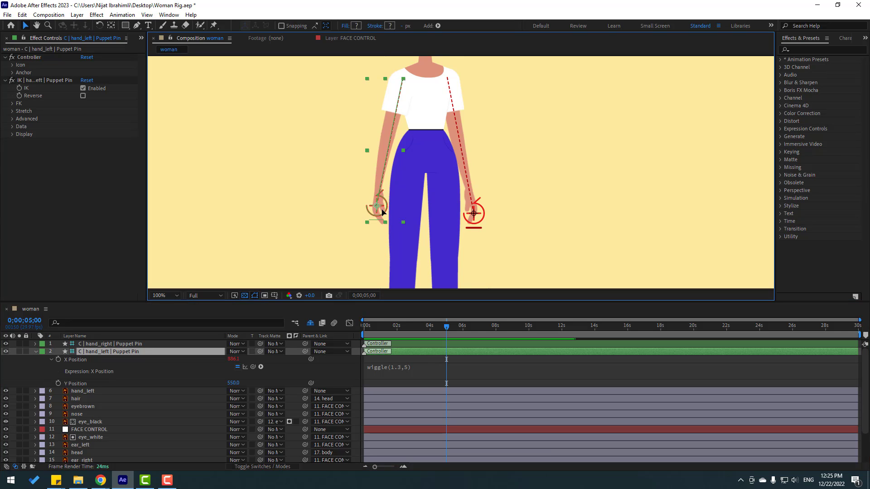
pyautogui.moveTo(384, 213); pyautogui.dragTo(384, 213)
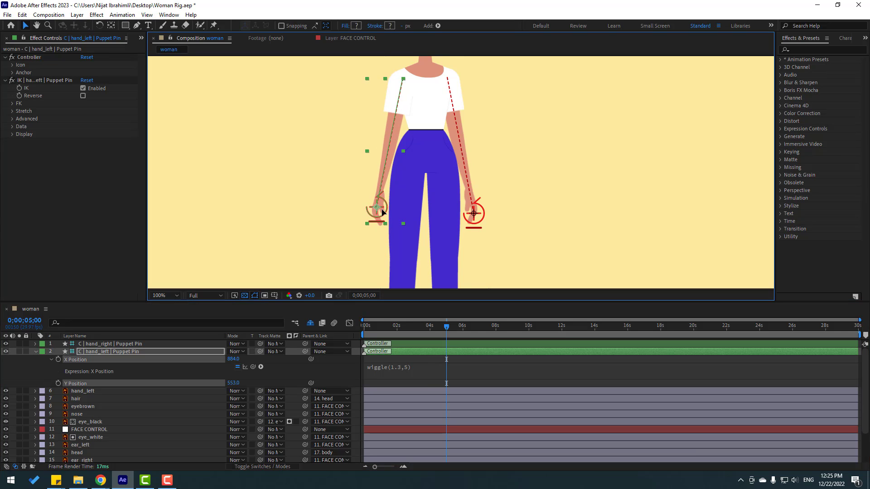
pyautogui.click(461, 357)
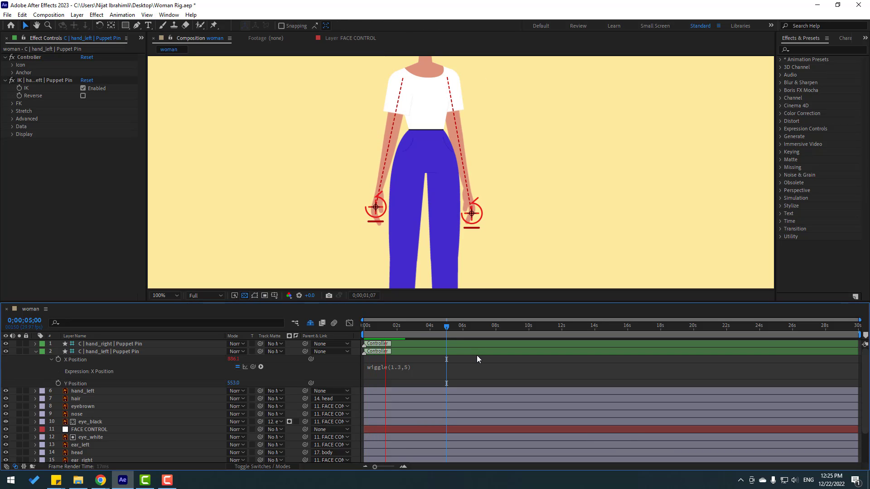
# Set the viewer zoom to Fit, return to the start and collapse the Position rows.
pyautogui.click(170, 296)
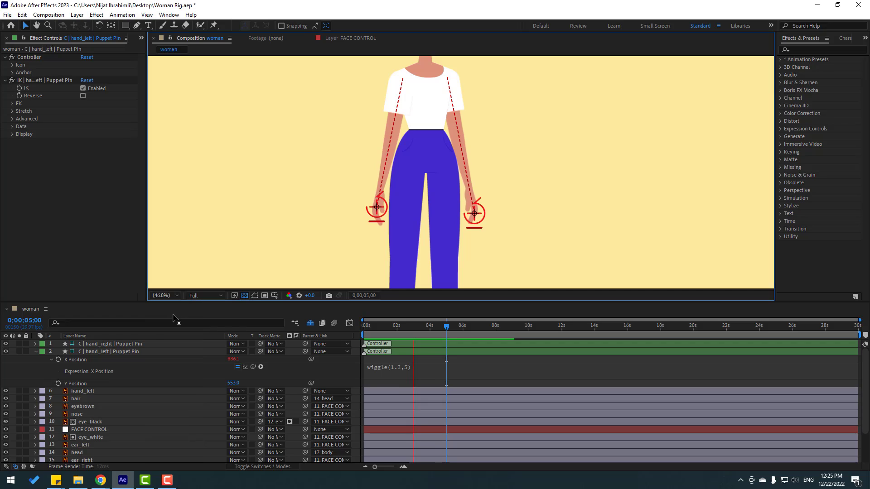
pyautogui.click(175, 317)
pyautogui.click(372, 330)
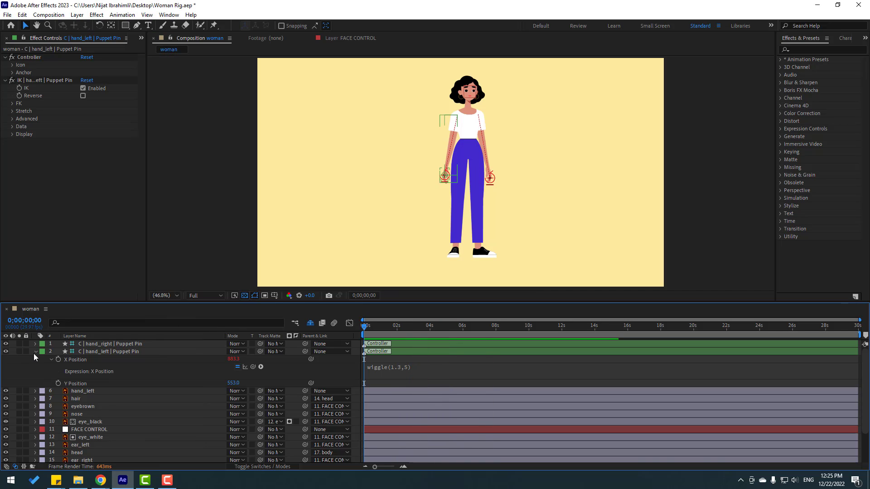
pyautogui.click(35, 351)
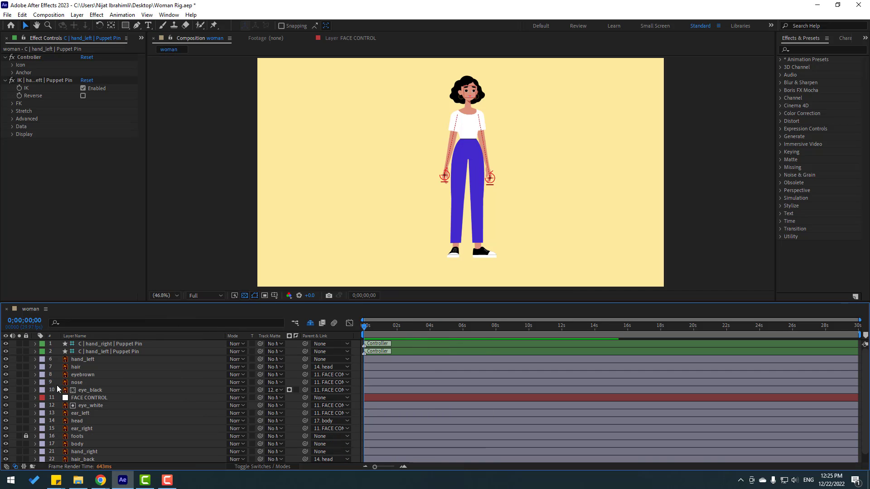
# Paste wiggle(1.3,5) as the body layer's Rotation expression and preview the sway.
pyautogui.click(83, 444)
pyautogui.press('r')
pyautogui.scroll(-2, 149, 437)
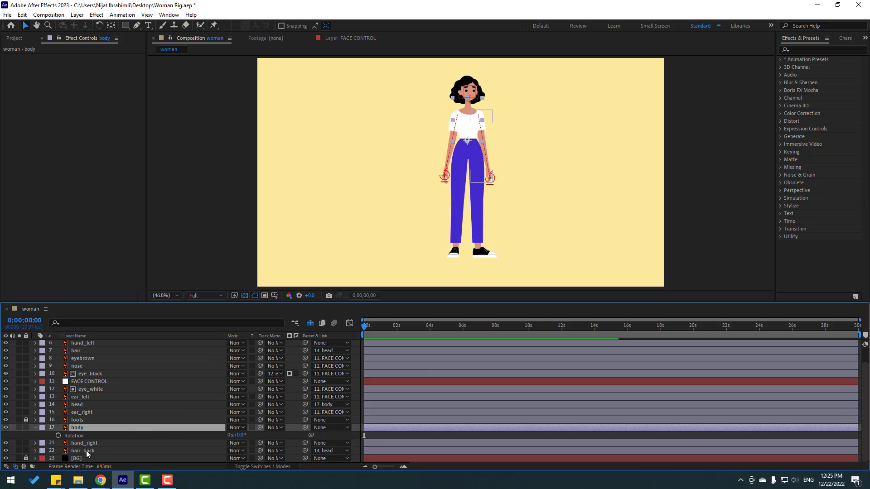
pyautogui.keyDown('alt'); pyautogui.click(58, 436); pyautogui.keyUp('alt')
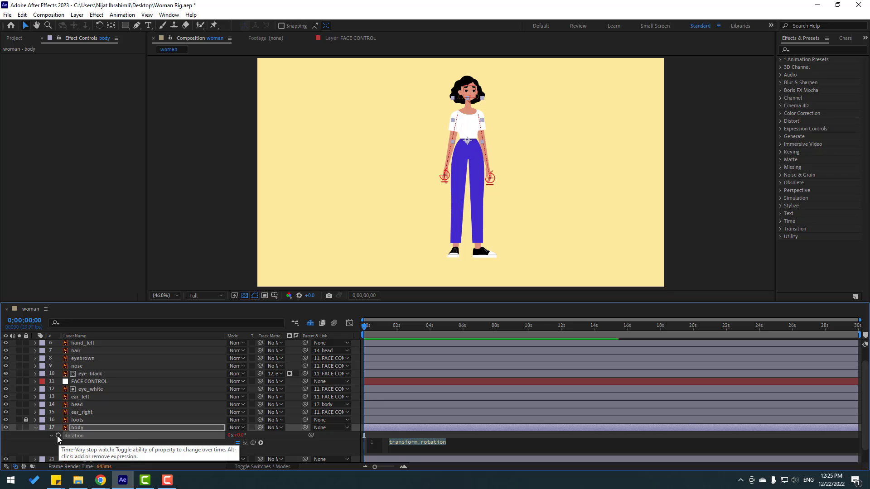
pyautogui.hotkey('ctrl', 'v')
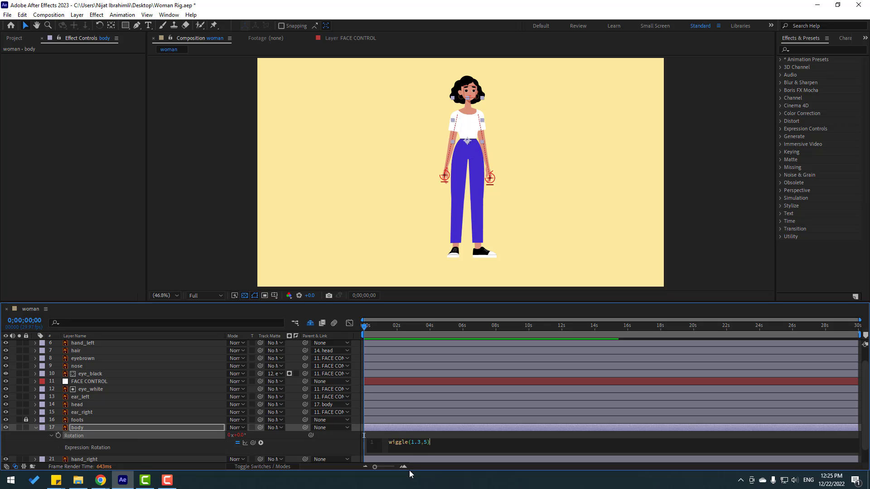
pyautogui.click(415, 433)
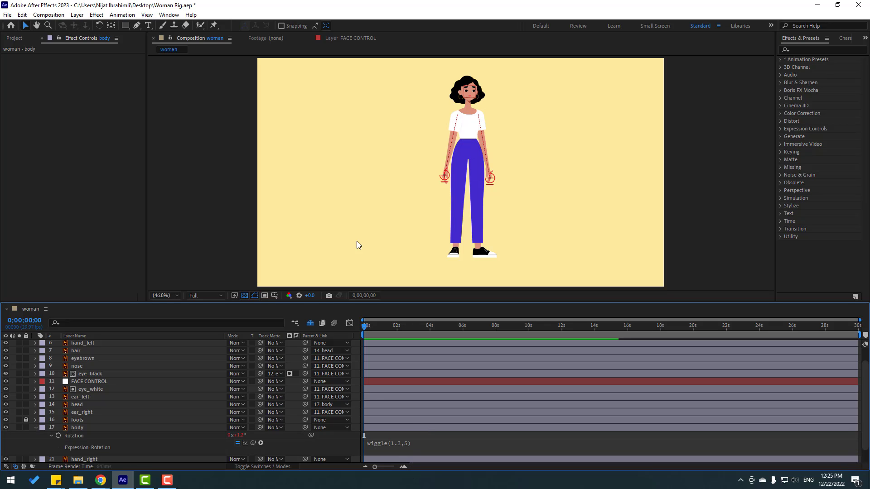
pyautogui.press('space')
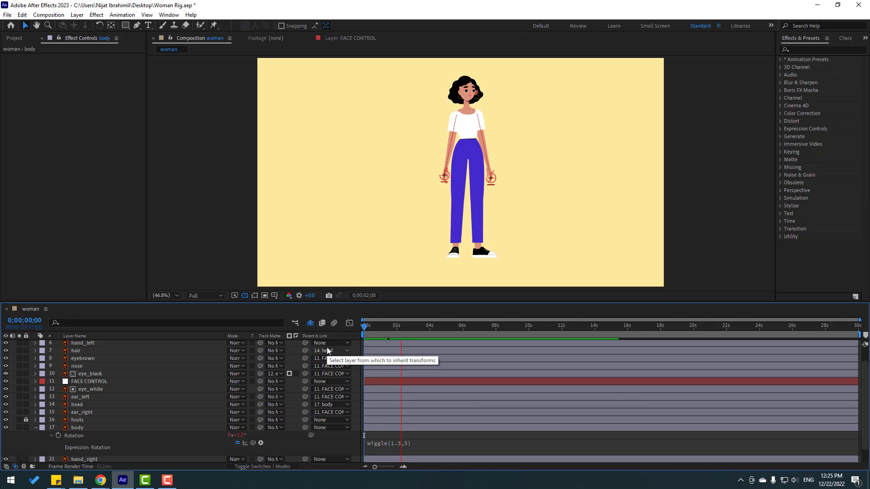
pyautogui.click(366, 336)
# Slow the body's Rotation expression to wiggle(0.5,5).
pyautogui.click(407, 451)
pyautogui.hotkey('ctrl', 'c')
pyautogui.click(420, 461)
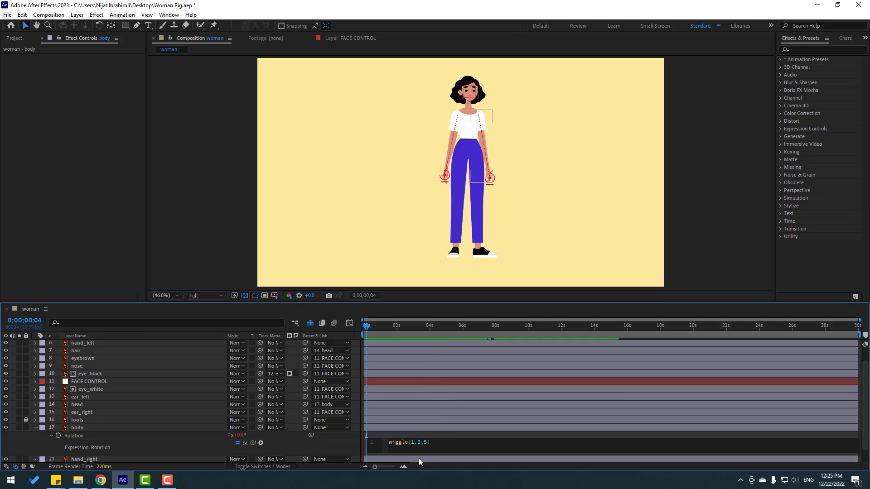
pyautogui.press('BackSpace')
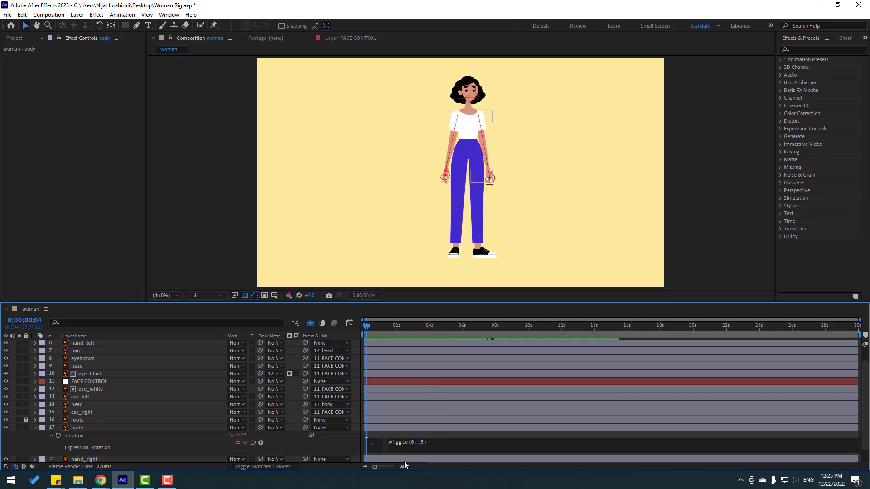
pyautogui.click(401, 433)
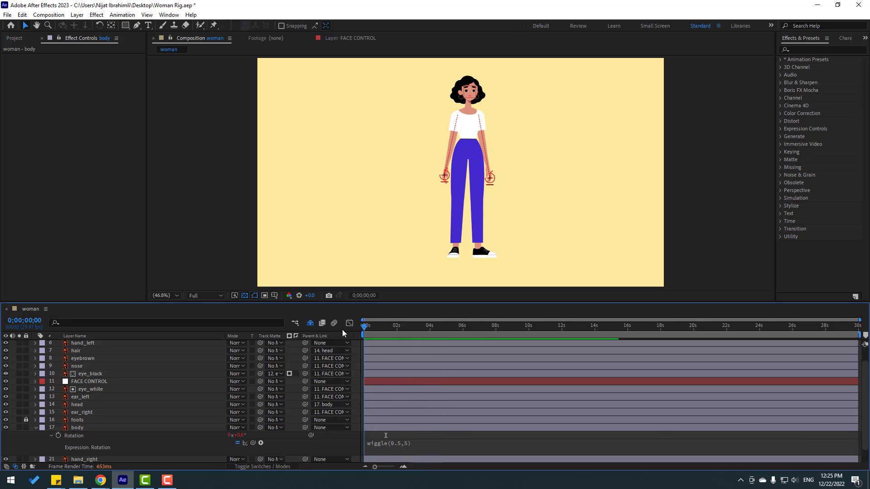
# Stop the preview and parent the FACE CONTROL layer to the head layer.
pyautogui.press('space')
pyautogui.click(94, 383)
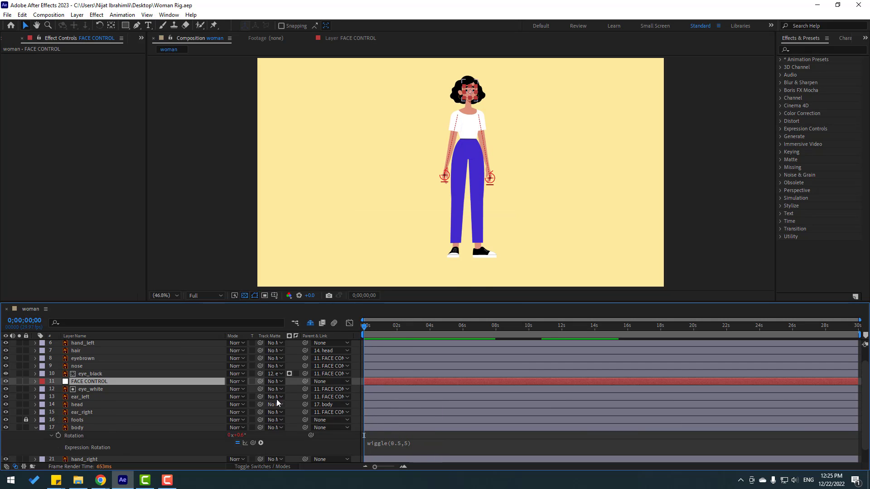
pyautogui.moveTo(302, 382); pyautogui.dragTo(72, 403)
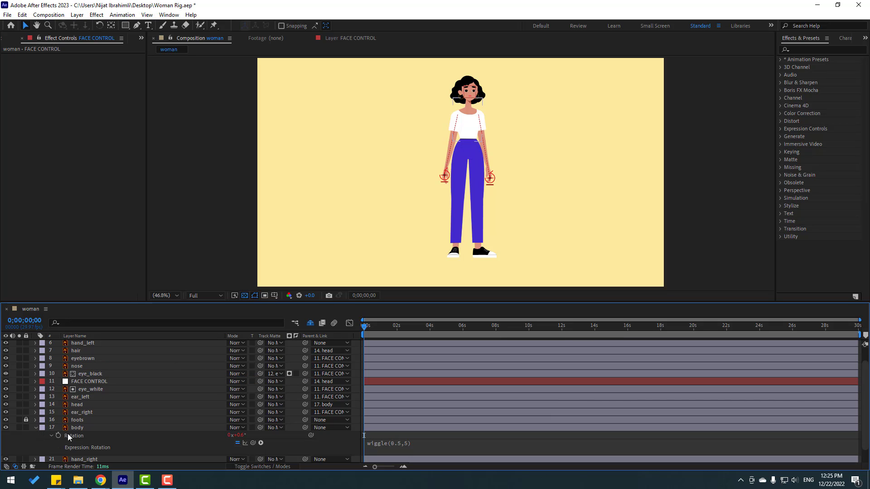
pyautogui.click(80, 412)
# Paste wiggle(1.3,5) as an expression on the head layer's Rotation.
pyautogui.click(77, 405)
pyautogui.press('r')
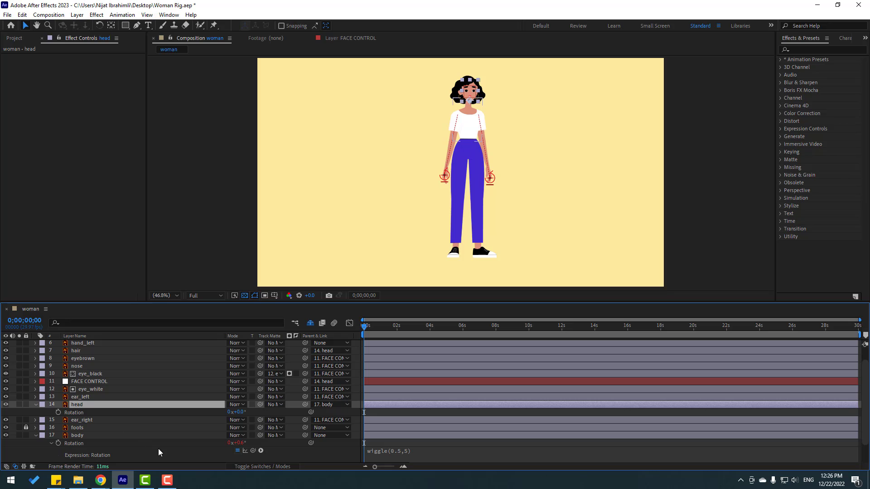
pyautogui.keyDown('alt'); pyautogui.click(58, 412); pyautogui.keyUp('alt')
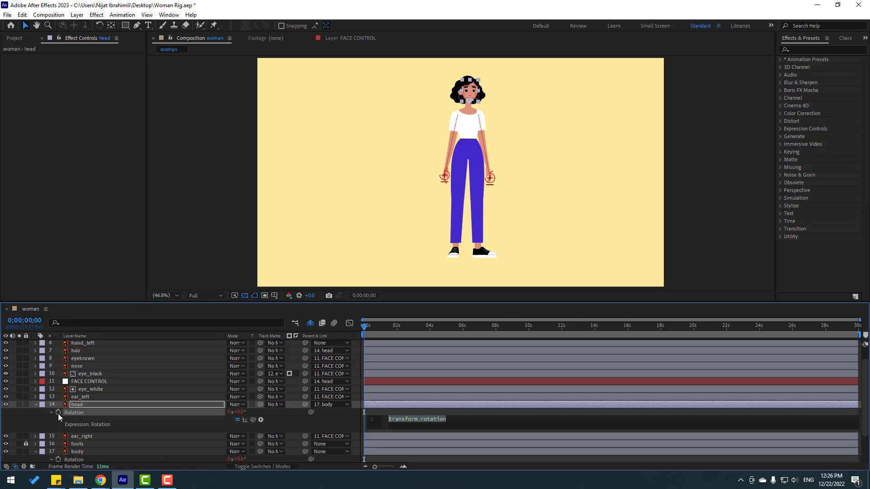
pyautogui.hotkey('ctrl', 'v')
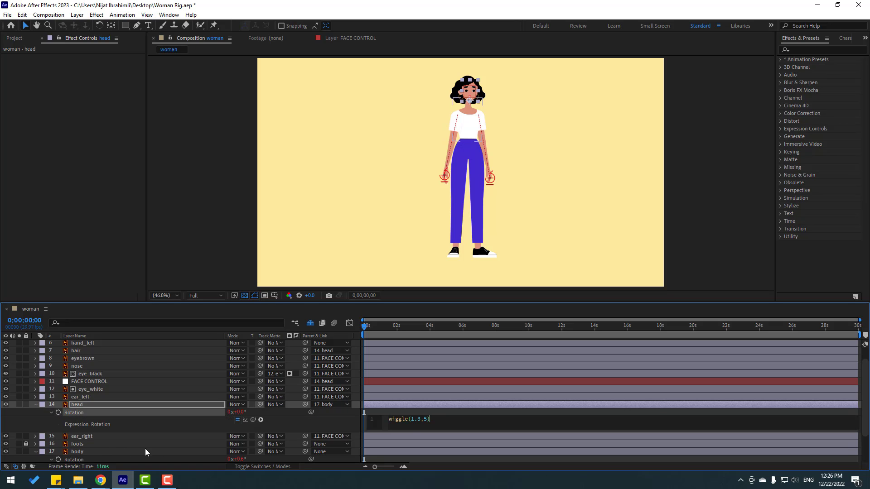
pyautogui.click(417, 413)
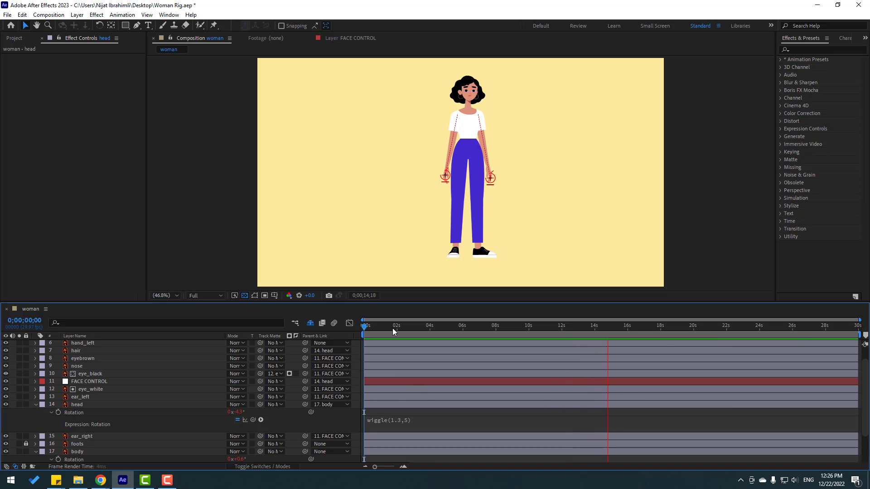
pyautogui.press('space')
# Collapse the head and body Rotation rows and show the eye_white layer's Scale.
pyautogui.click(35, 404)
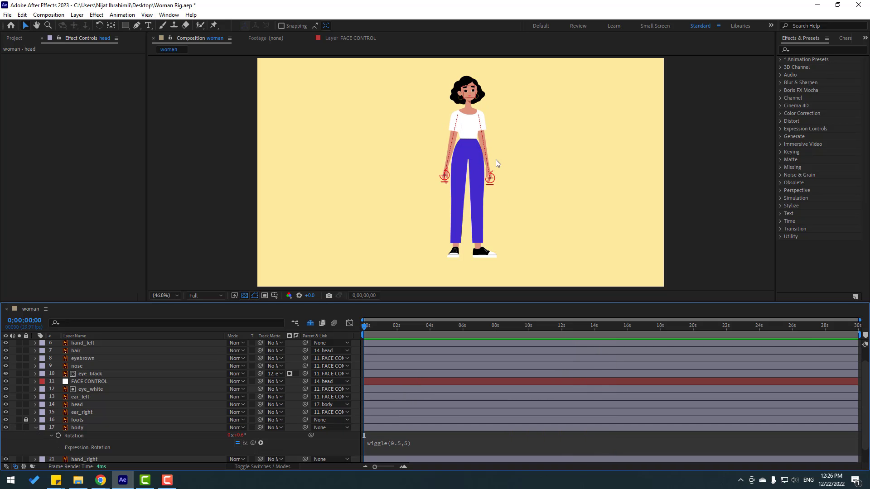
pyautogui.scroll(4, 453, 158)
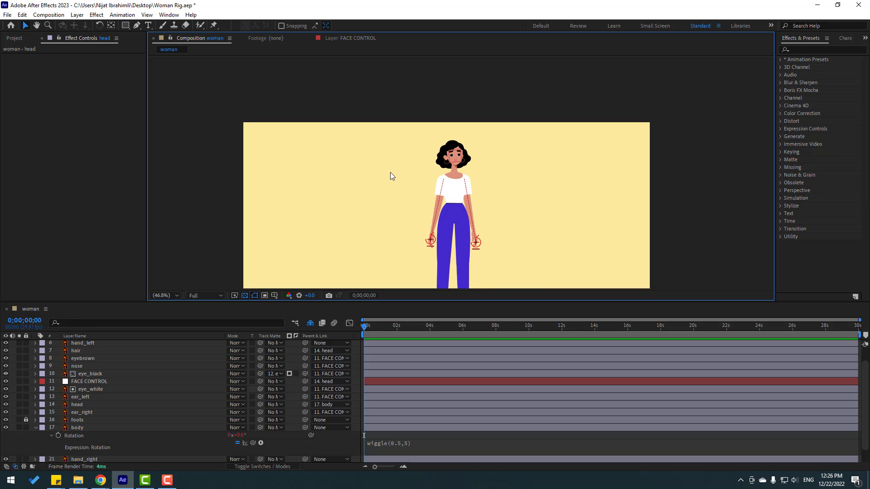
pyautogui.scroll(6, 390, 155)
pyautogui.scroll(-1, 396, 175)
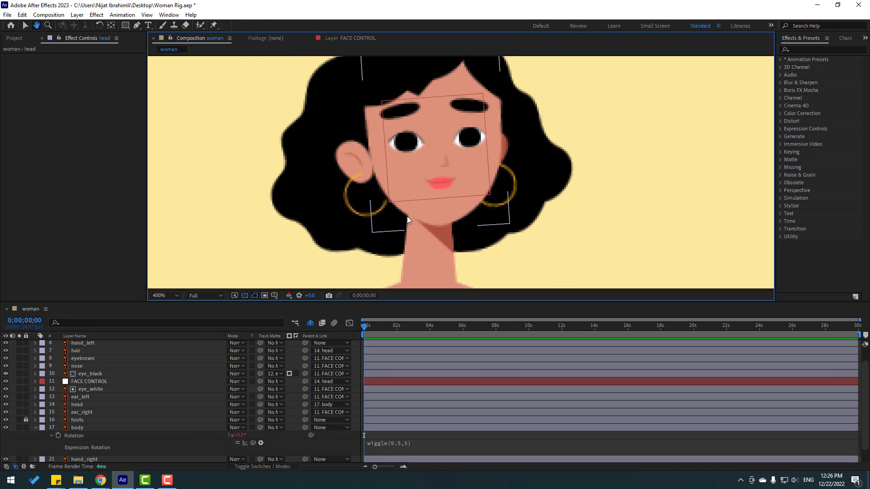
pyautogui.click(35, 428)
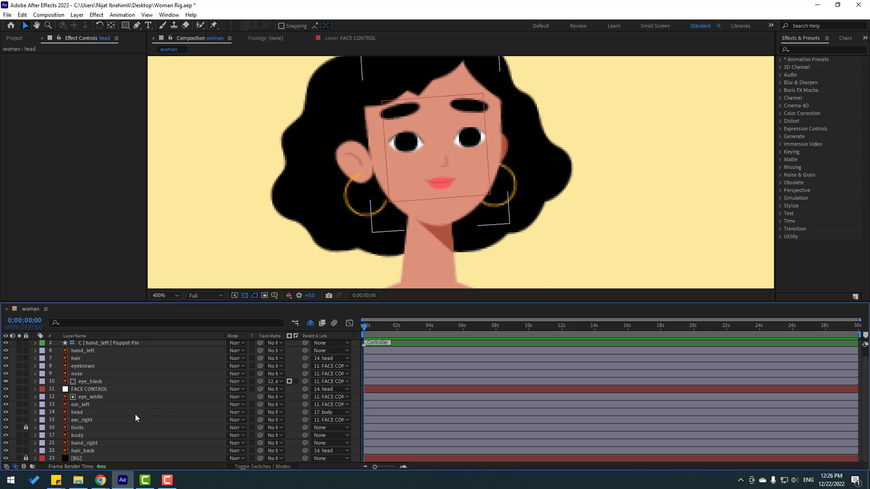
pyautogui.click(102, 397)
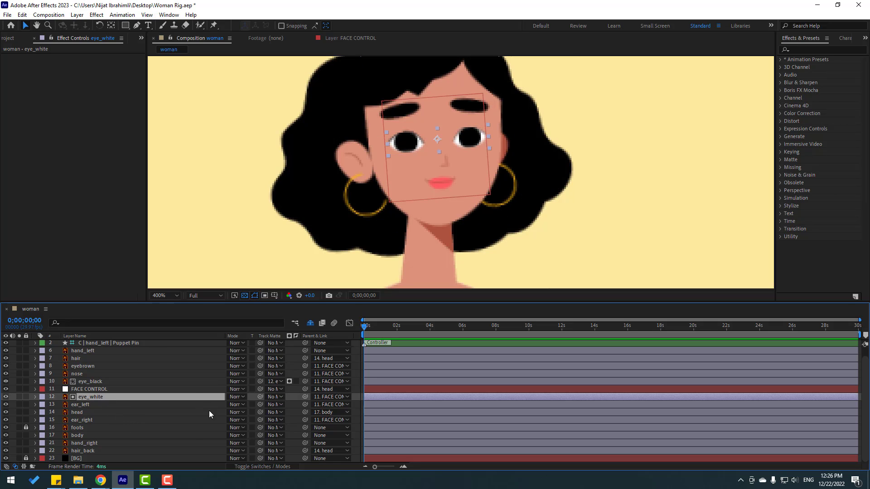
pyautogui.press('s')
# Keyframe eye_white Scale at frame 16, squashing the eyes from 178.6% to 17.6% tall by frame 22.
pyautogui.moveTo(367, 330); pyautogui.dragTo(372, 327)
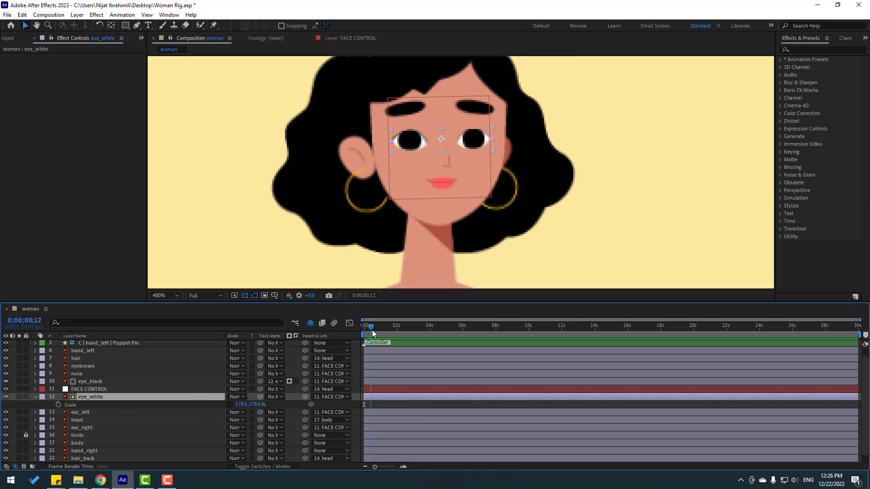
pyautogui.click(58, 405)
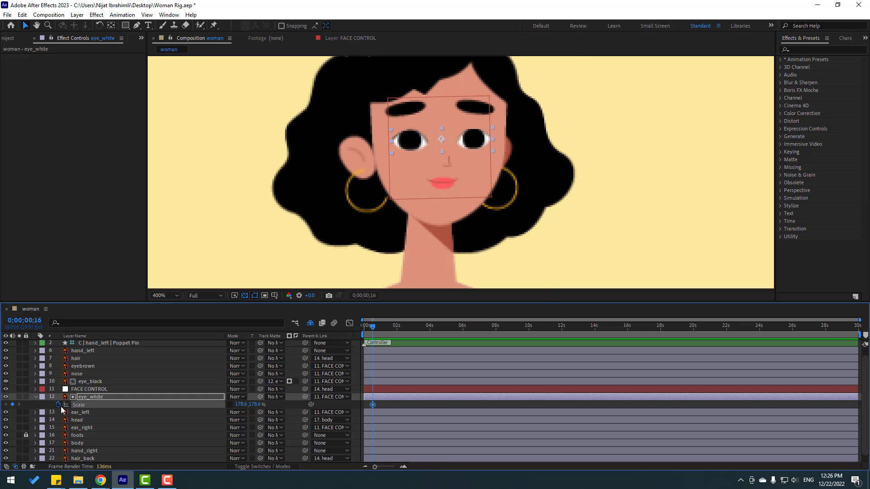
pyautogui.press('pagedown')
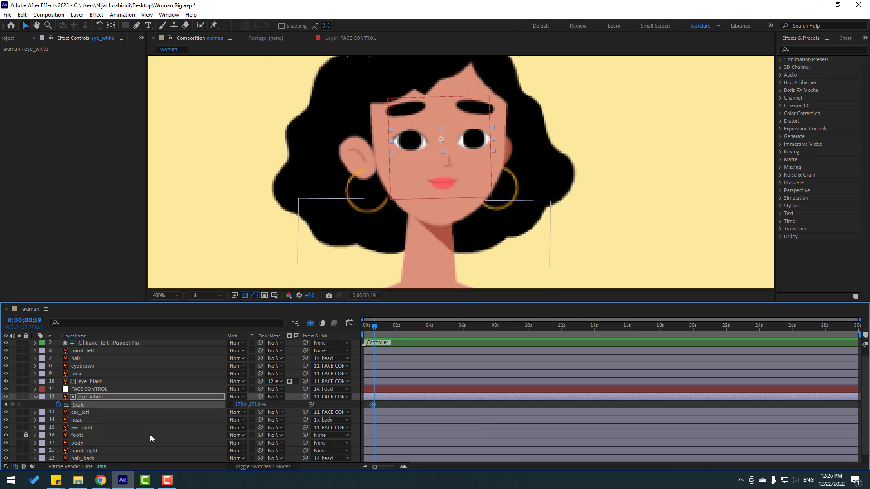
pyautogui.moveTo(255, 404); pyautogui.dragTo(192, 410)
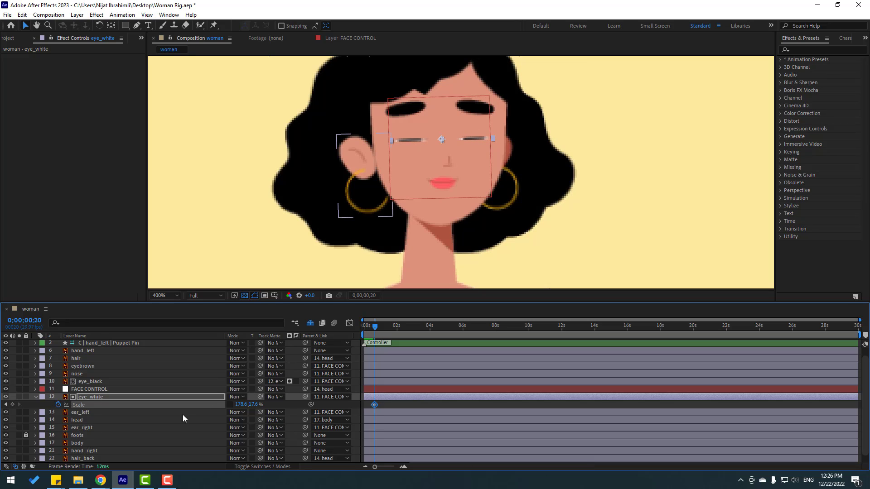
pyautogui.press('pagedown')
pyautogui.press('pagedown')
pyautogui.press('pagedown')
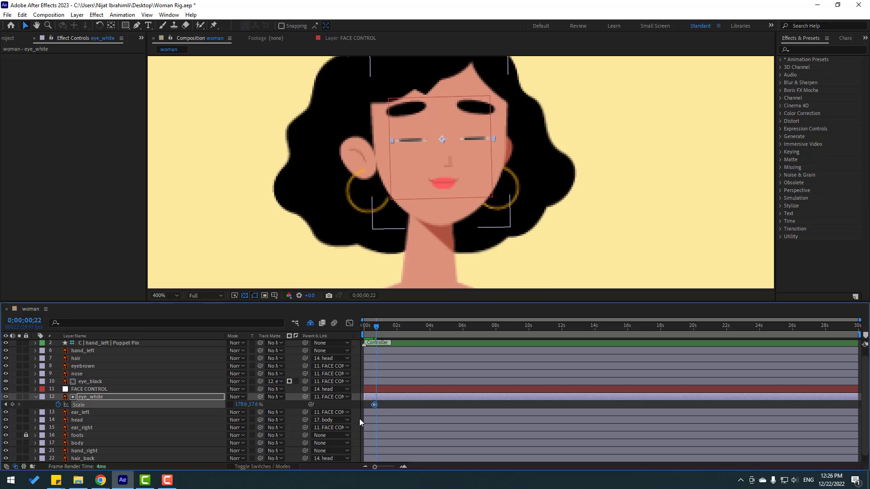
pyautogui.scroll(5, 398, 427)
# Add a keyframe reopening the eyes, apply Easy Ease to the three blink keyframes, and preview.
pyautogui.press('v')
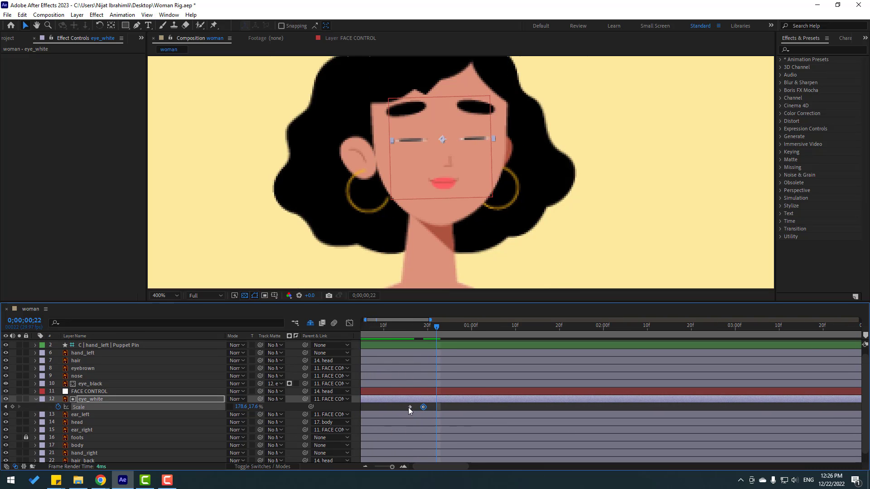
pyautogui.hotkey('ctrl', 'v')
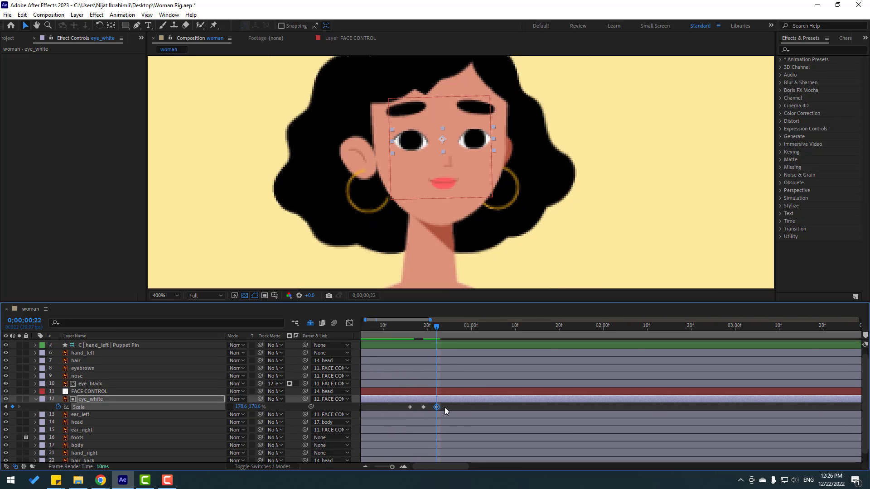
pyautogui.moveTo(385, 409); pyautogui.dragTo(387, 410)
pyautogui.rightClick(409, 406)
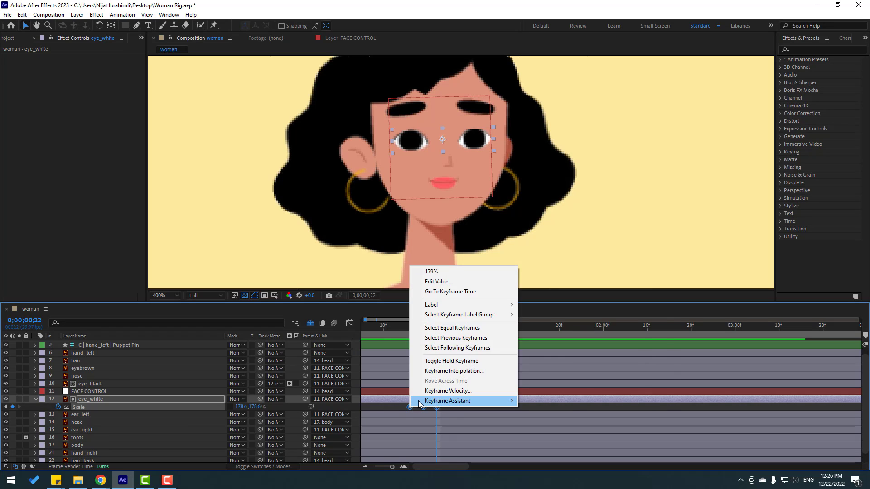
pyautogui.moveTo(489, 401)
pyautogui.click(541, 347)
pyautogui.click(450, 408)
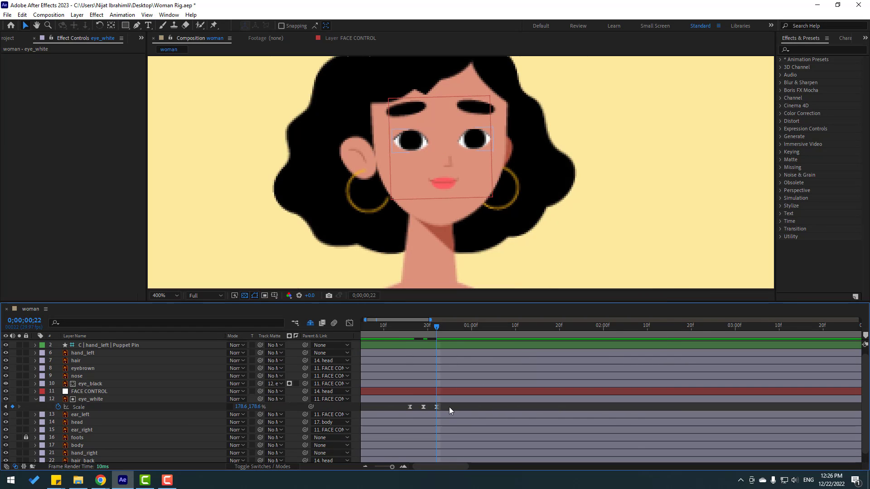
pyautogui.press(';')
pyautogui.press('space')
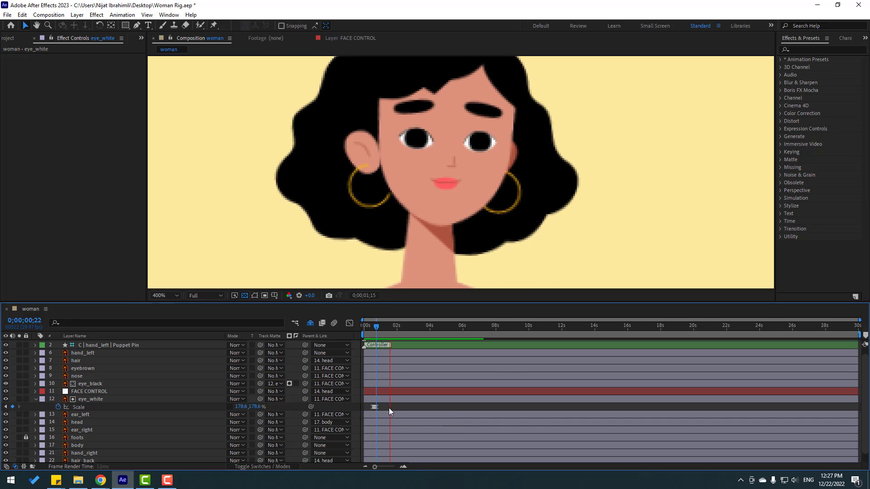
# Copy the blink keyframes and paste repeats at 6;24 and 4;22.
pyautogui.moveTo(380, 406); pyautogui.dragTo(360, 413)
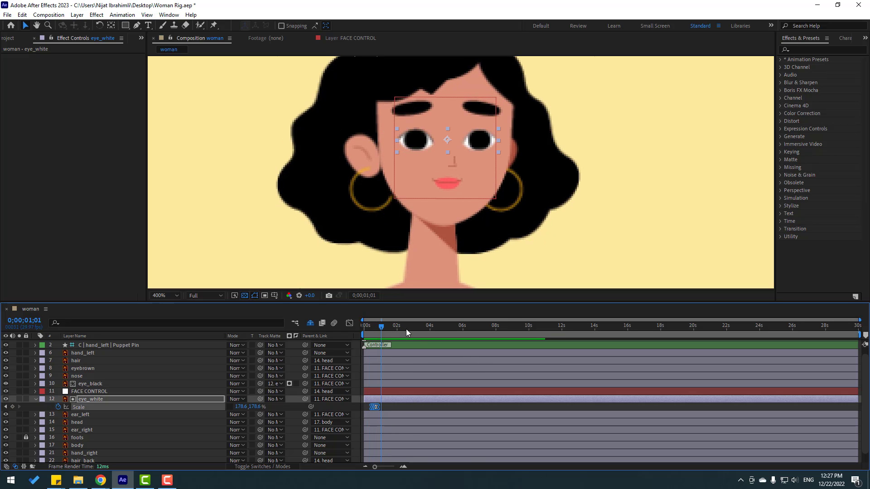
pyautogui.moveTo(406, 329); pyautogui.dragTo(416, 330)
pyautogui.hotkey('ctrl', 'v')
pyautogui.click(474, 328)
pyautogui.hotkey('ctrl', 'v')
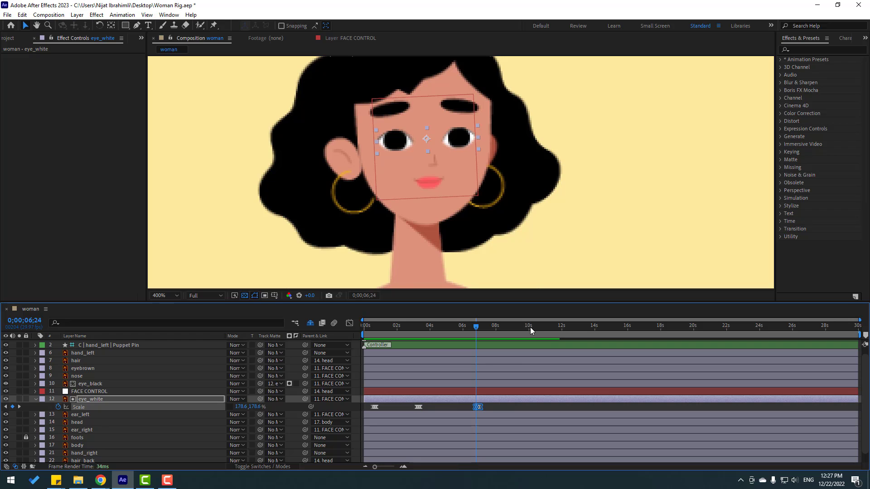
pyautogui.moveTo(530, 327); pyautogui.dragTo(444, 331)
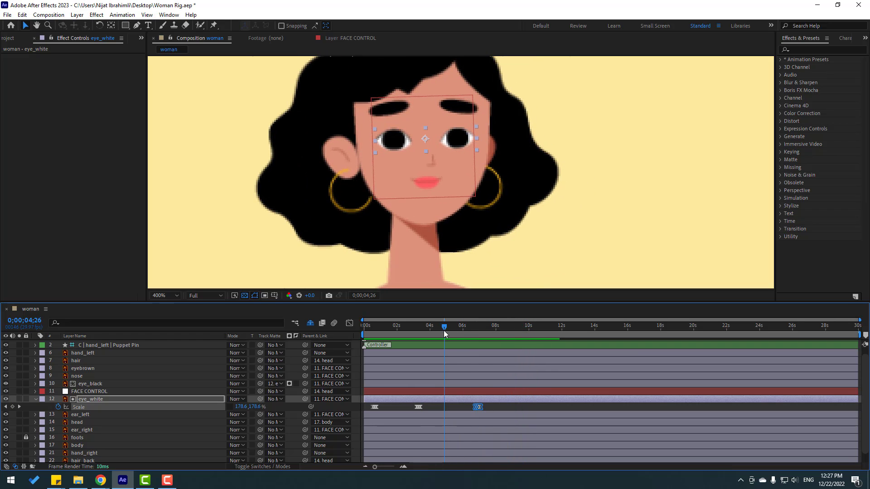
pyautogui.hotkey('ctrl', 'v')
# End the work area at 9;05 and bring up the work area options.
pyautogui.click(514, 326)
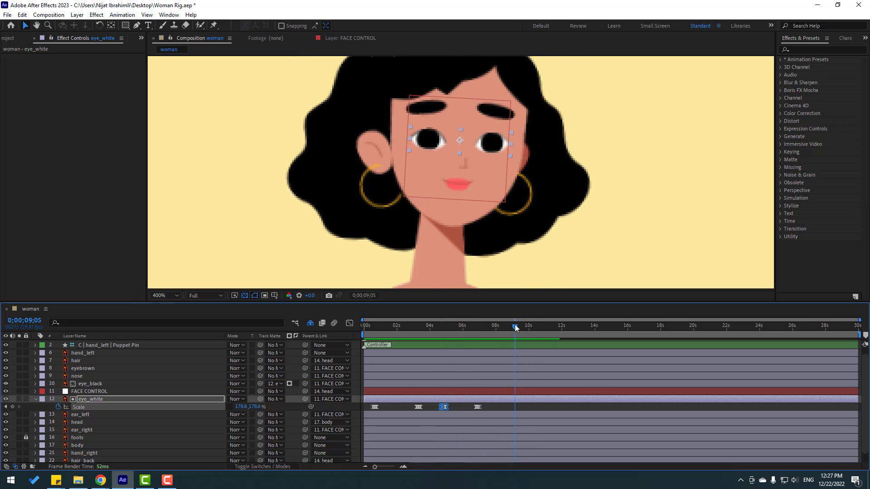
pyautogui.press('n')
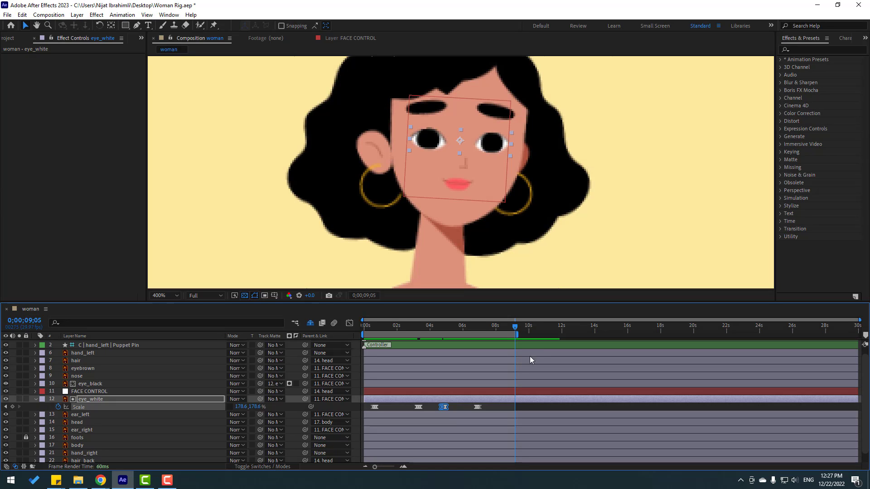
pyautogui.rightClick(501, 335)
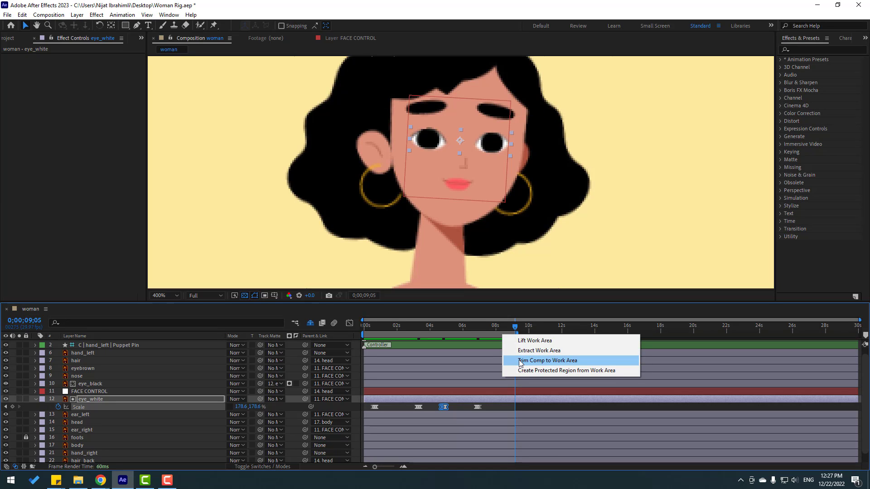
# Trim the composition to the work area and play back the animation.
pyautogui.click(542, 361)
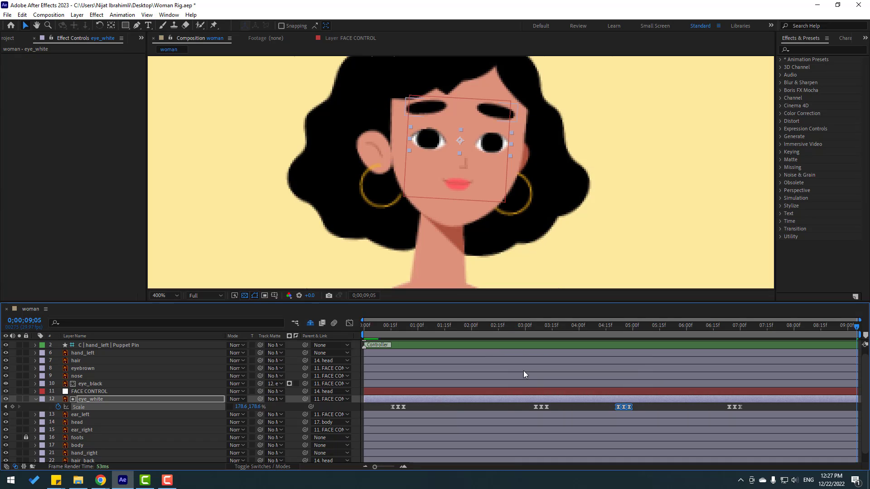
pyautogui.moveTo(436, 324); pyautogui.dragTo(445, 325)
pyautogui.press('space')
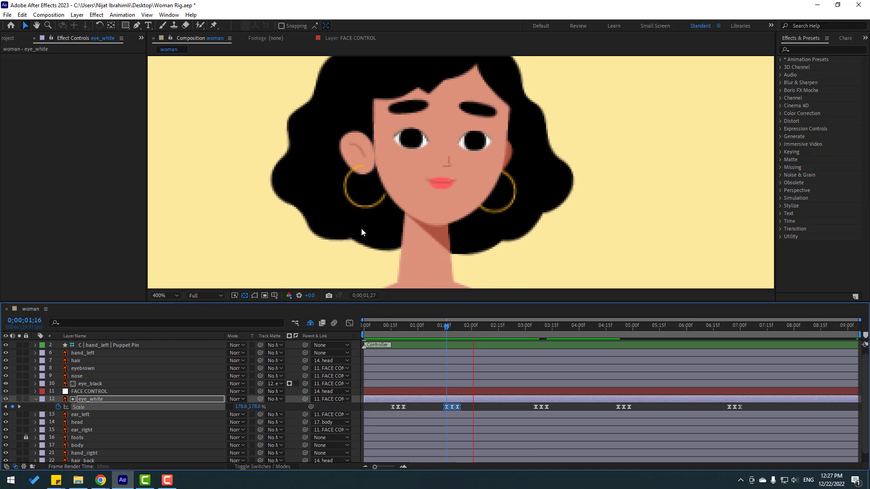
pyautogui.scroll(-2, 334, 233)
pyautogui.click(383, 325)
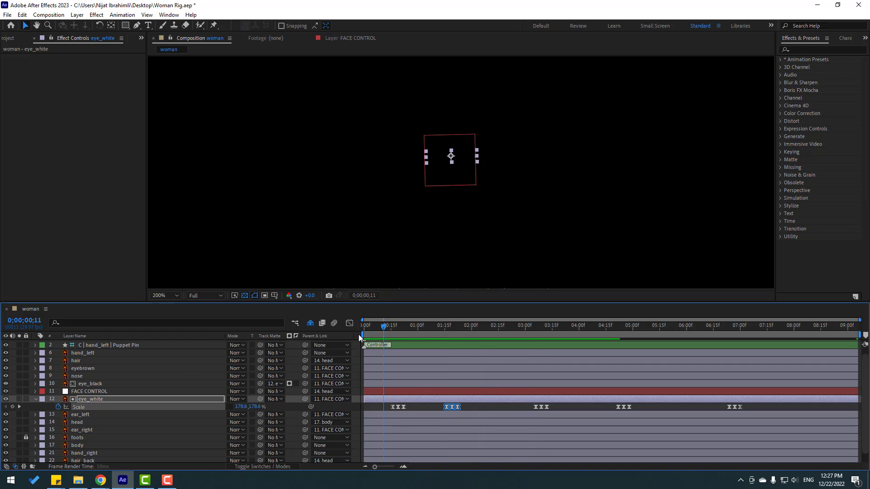
# Start FACE CONTROL Position keyframes, shifting the face slightly right ten frames later at 400% zoom.
pyautogui.click(96, 393)
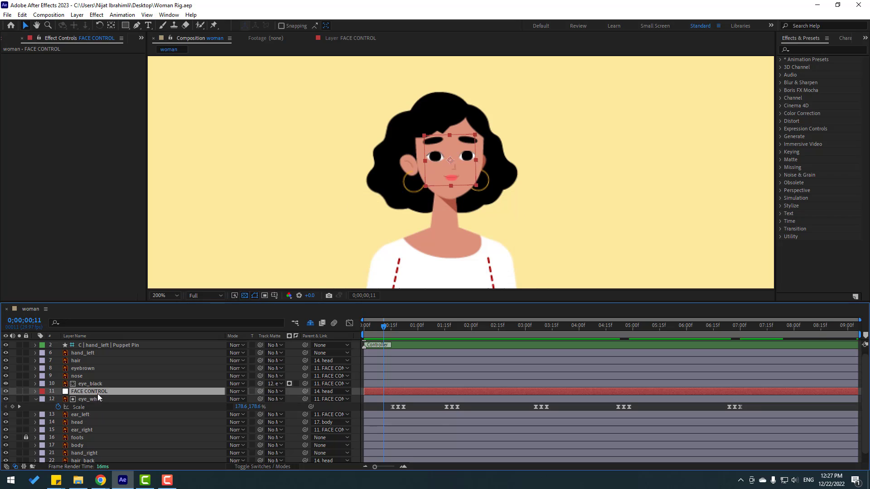
pyautogui.press('p')
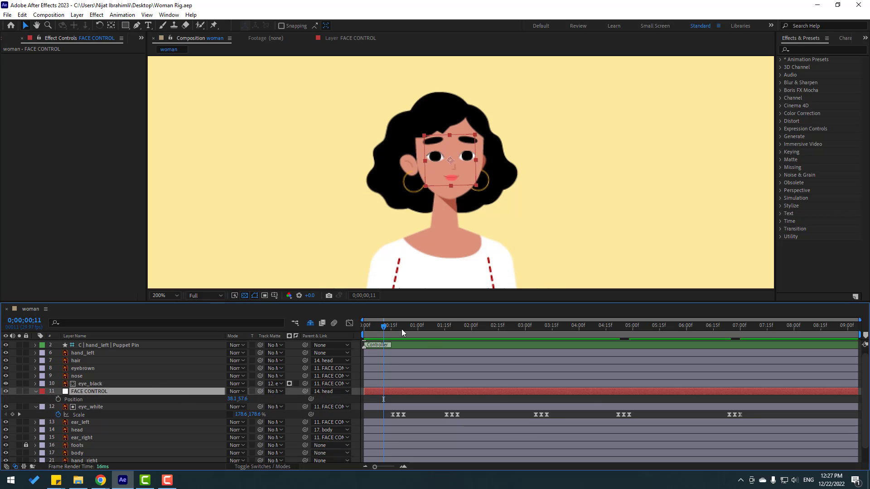
pyautogui.press('pagedown')
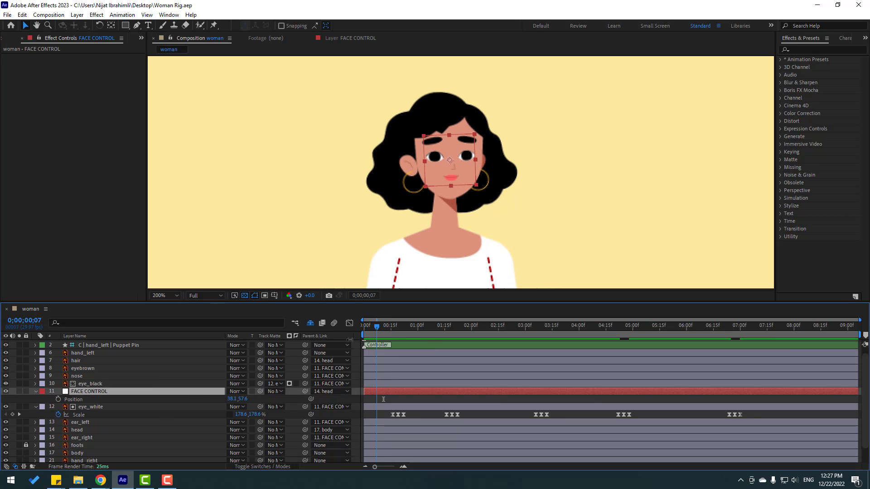
pyautogui.click(58, 400)
pyautogui.press('.')
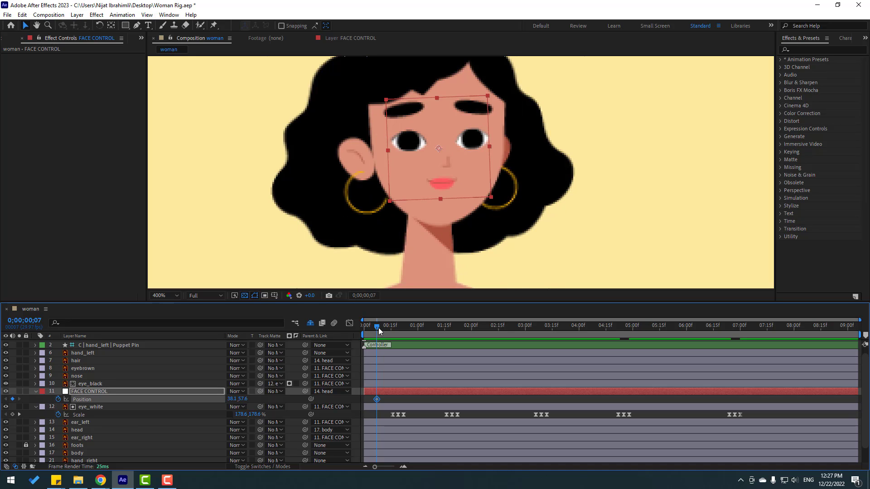
pyautogui.hotkey('shift', 'pagedown')
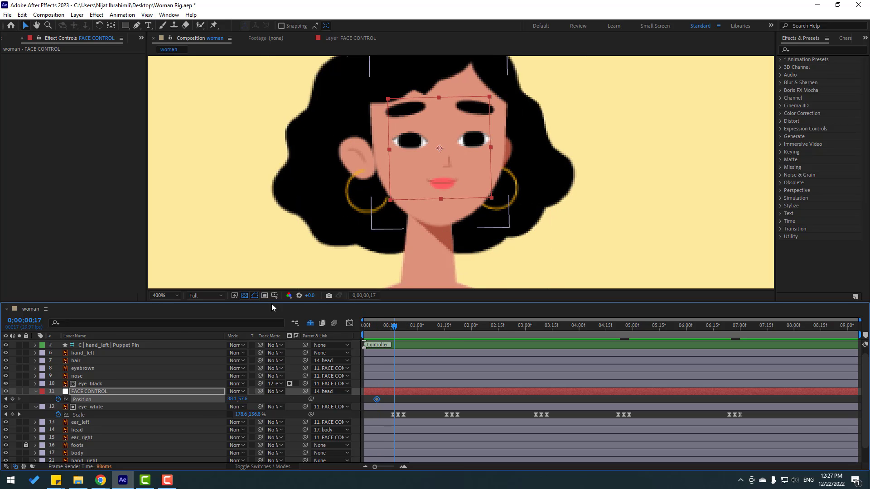
pyautogui.moveTo(429, 186); pyautogui.dragTo(436, 187)
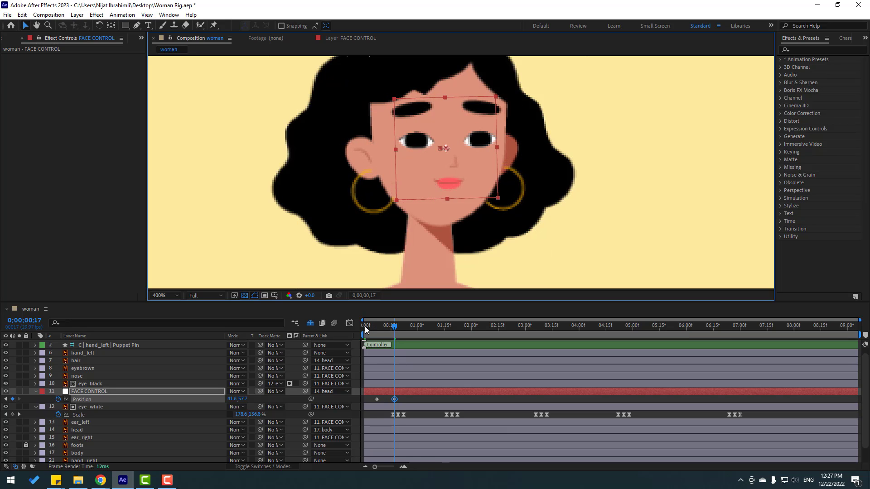
pyautogui.moveTo(365, 326)
pyautogui.mouseDown()
pyautogui.moveTo(387, 328)
pyautogui.moveTo(377, 328)
pyautogui.mouseUp()
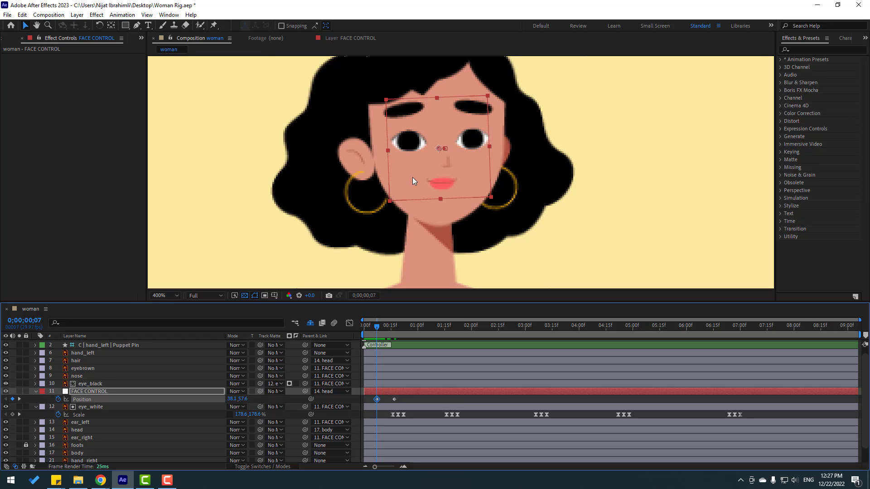
pyautogui.moveTo(412, 178); pyautogui.dragTo(414, 178)
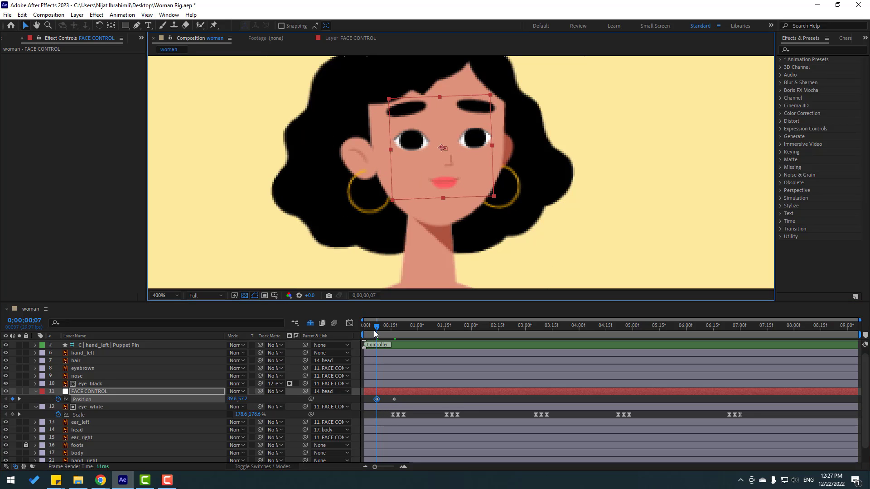
# Add keyframes moving the face down, then up, and select all six Position keyframes.
pyautogui.moveTo(382, 328); pyautogui.dragTo(430, 332)
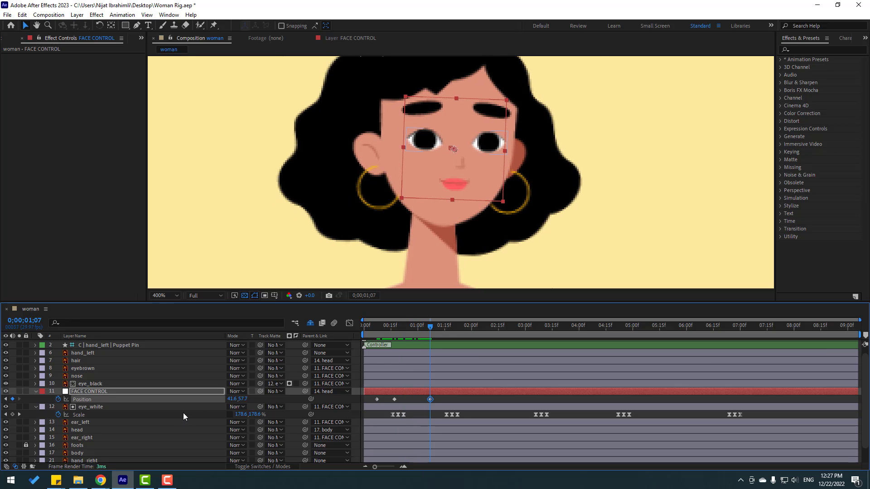
pyautogui.hotkey('shift', 'pagedown')
pyautogui.moveTo(468, 161); pyautogui.dragTo(467, 173)
pyautogui.moveTo(461, 325); pyautogui.dragTo(489, 328)
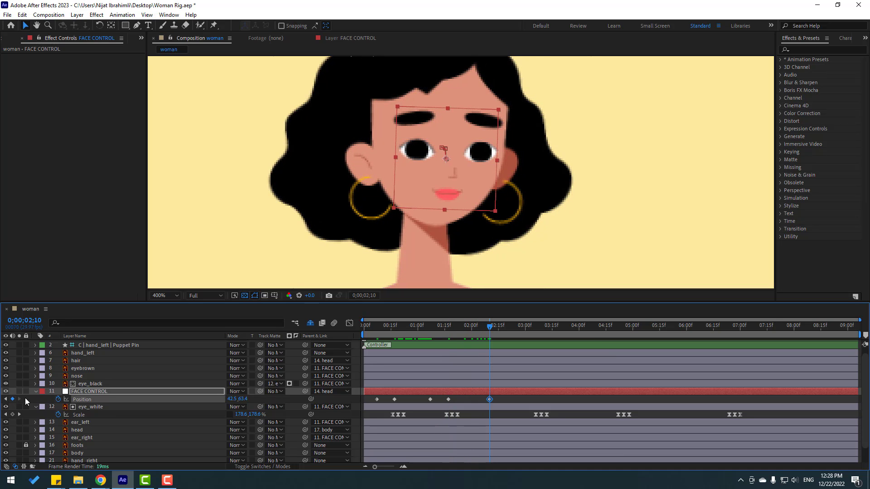
pyautogui.hotkey('shift', 'pagedown')
pyautogui.moveTo(439, 170)
pyautogui.mouseDown()
pyautogui.moveTo(440, 156)
pyautogui.moveTo(439, 167)
pyautogui.mouseUp()
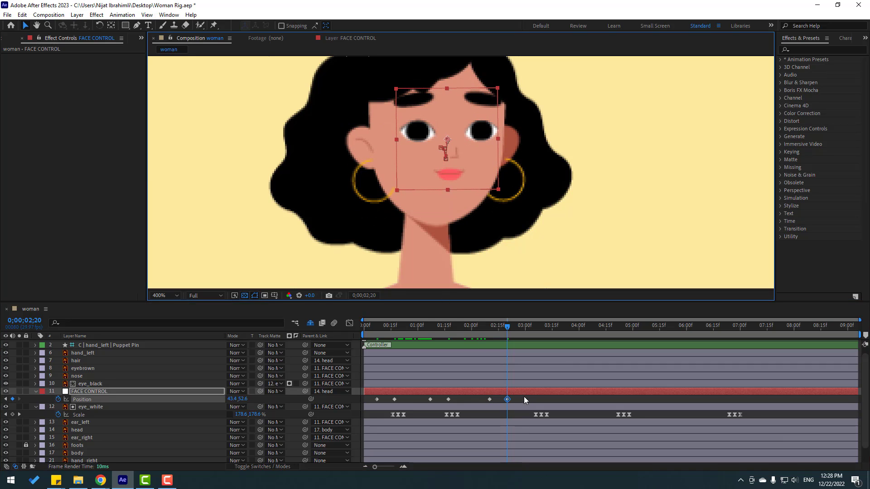
pyautogui.moveTo(524, 400); pyautogui.dragTo(358, 404)
# Apply Easy Ease to the FACE CONTROL Position keyframes, zoom back to 200%, and preview.
pyautogui.rightClick(507, 400)
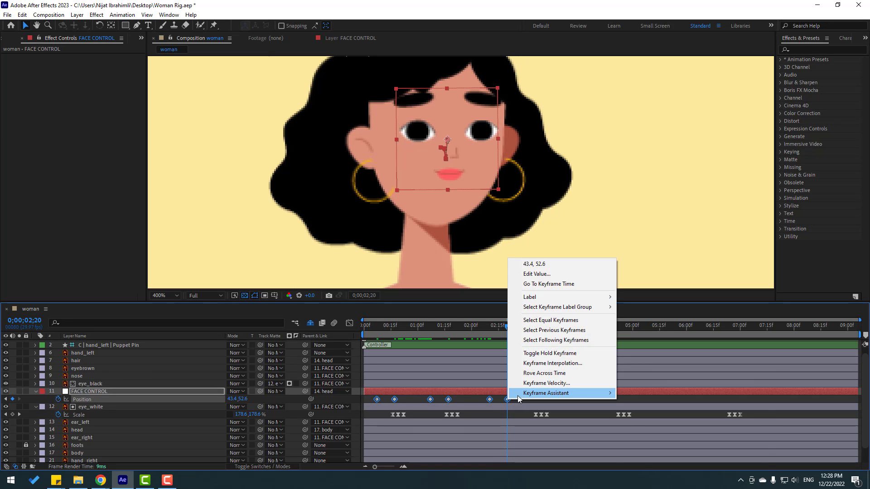
pyautogui.moveTo(517, 394)
pyautogui.click(638, 423)
pyautogui.press(',')
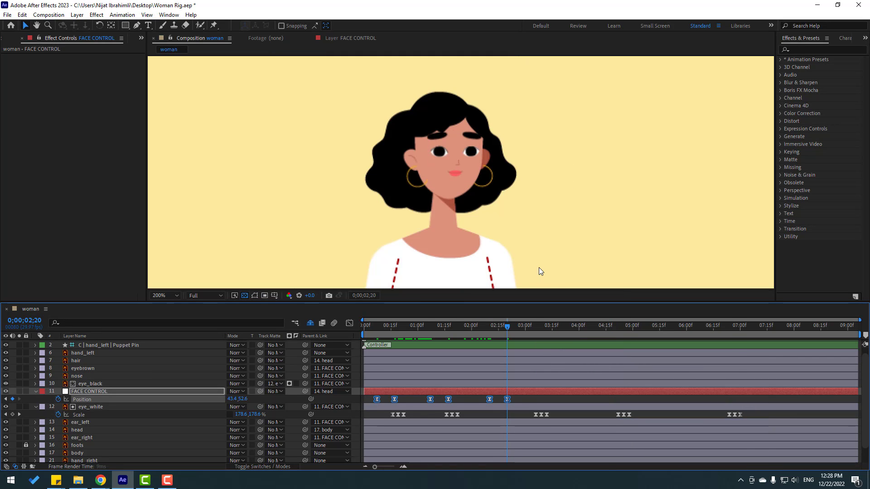
pyautogui.press('space')
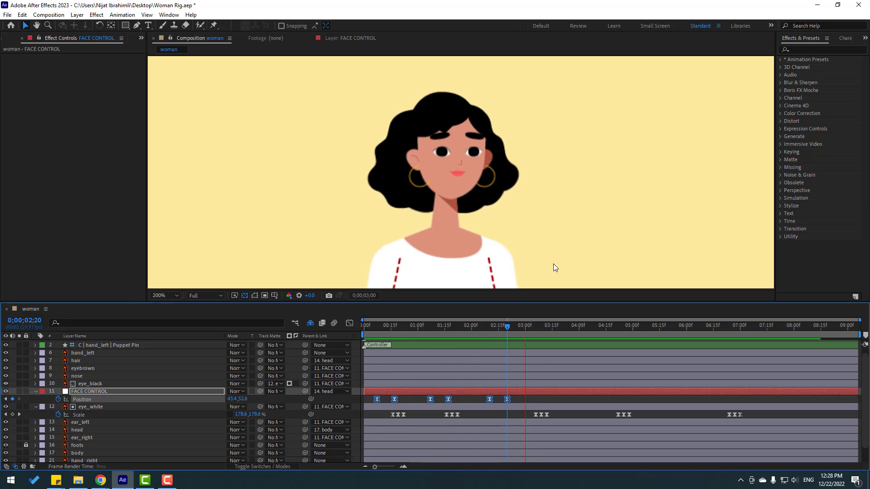
pyautogui.press('space')
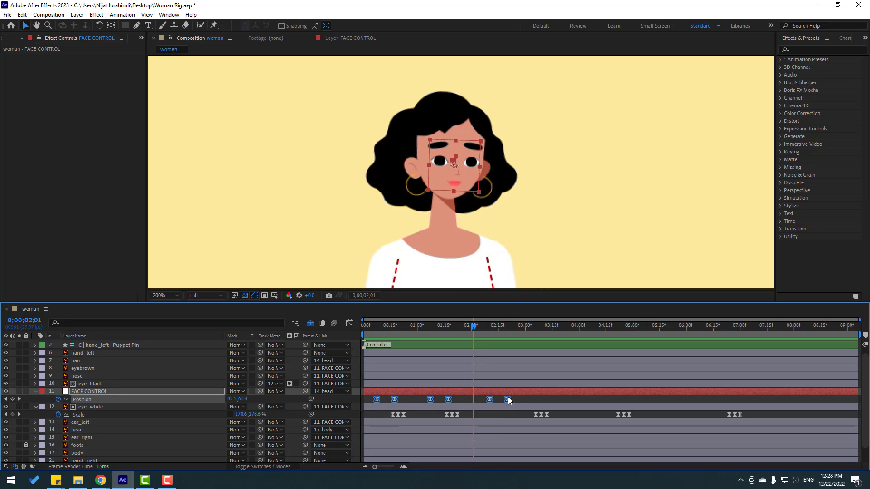
# Stretch and shift the Position keyframes into three spaced pairs, then preview the face movement.
pyautogui.moveTo(509, 398); pyautogui.dragTo(625, 399)
pyautogui.moveTo(465, 401); pyautogui.dragTo(512, 399)
pyautogui.click(477, 398)
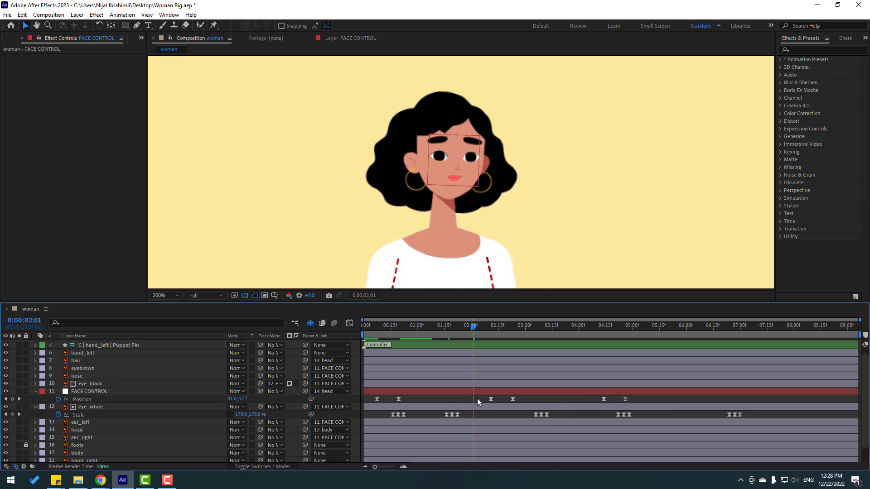
pyautogui.press('space')
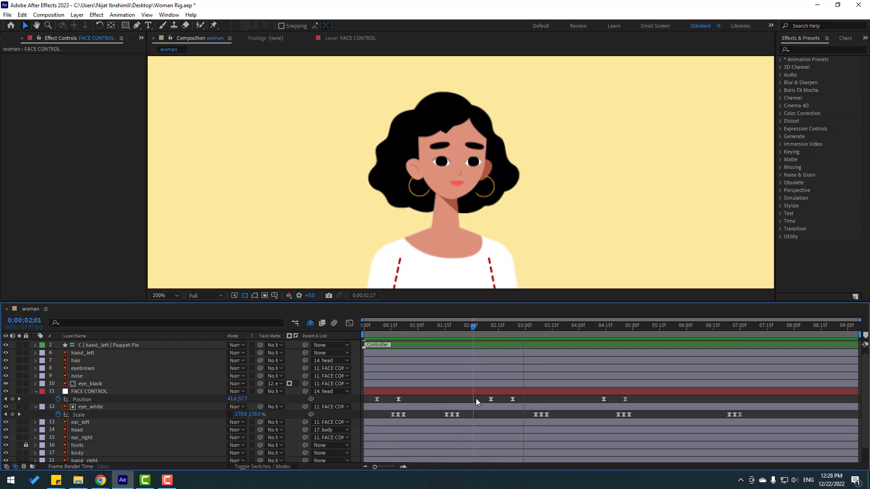
pyautogui.click(452, 326)
pyautogui.moveTo(454, 327); pyautogui.dragTo(394, 351)
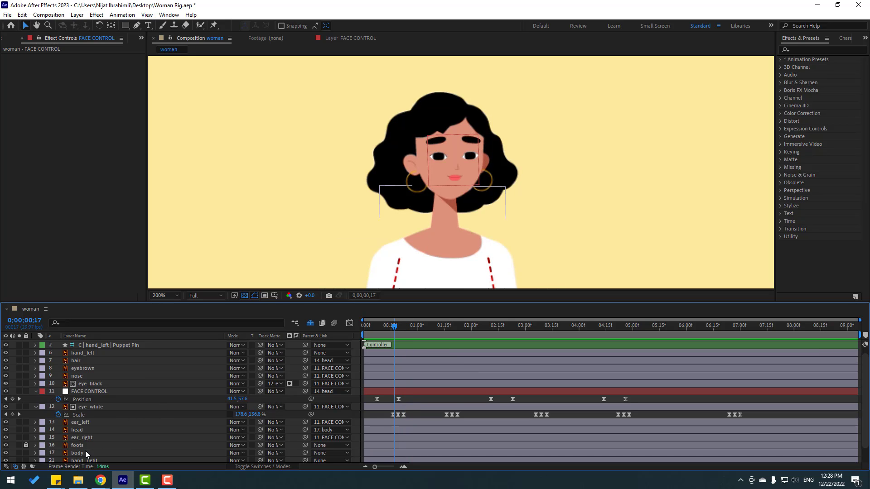
# Remove the head's Rotation expression and set a starting 0° Rotation keyframe at frame 8.
pyautogui.scroll(1, 96, 446)
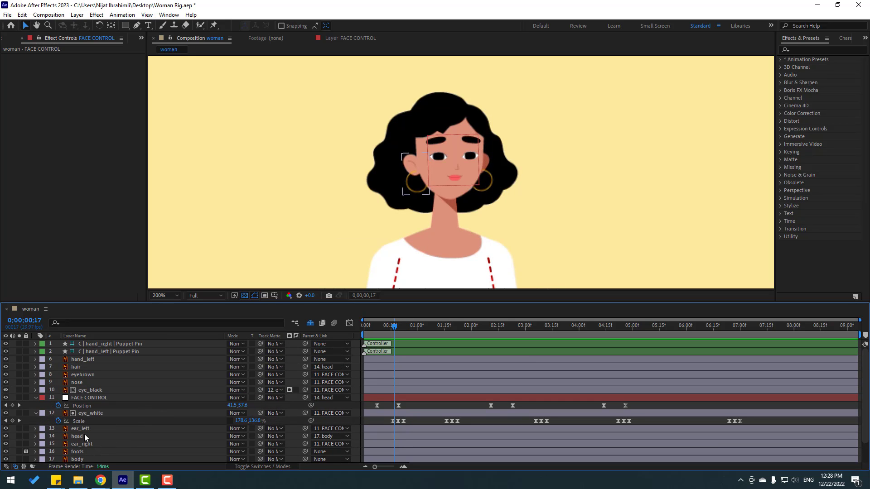
pyautogui.click(85, 436)
pyautogui.press('r')
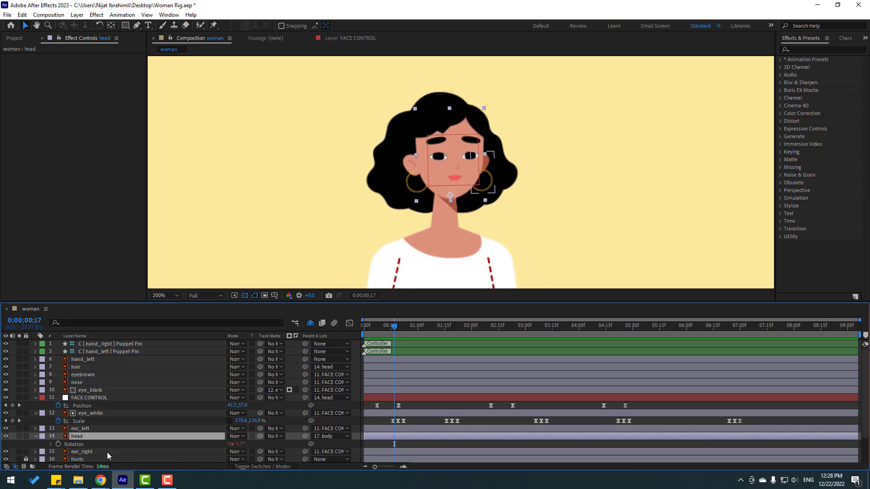
pyautogui.keyDown('alt'); pyautogui.click(58, 445); pyautogui.keyUp('alt')
pyautogui.click(382, 327)
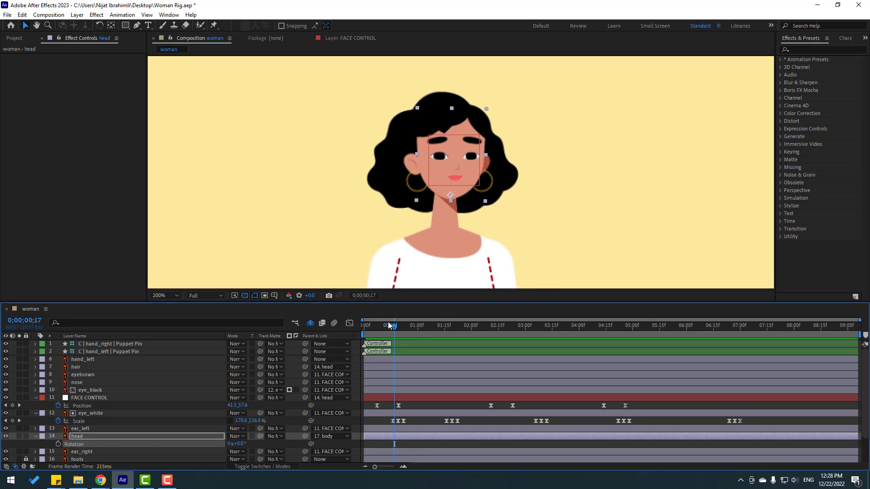
pyautogui.moveTo(383, 327); pyautogui.dragTo(379, 327)
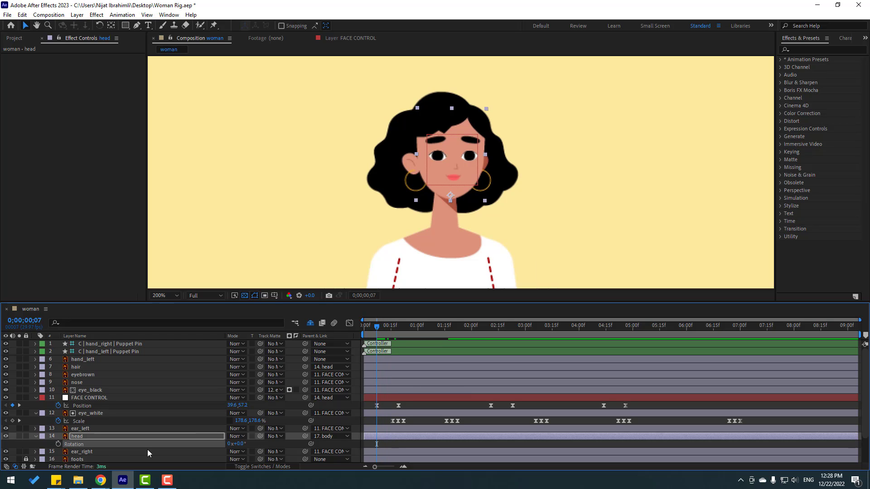
pyautogui.click(58, 444)
# Tilt the head to 9° at frame 18 and again at 2;23.
pyautogui.moveTo(379, 327); pyautogui.dragTo(398, 333)
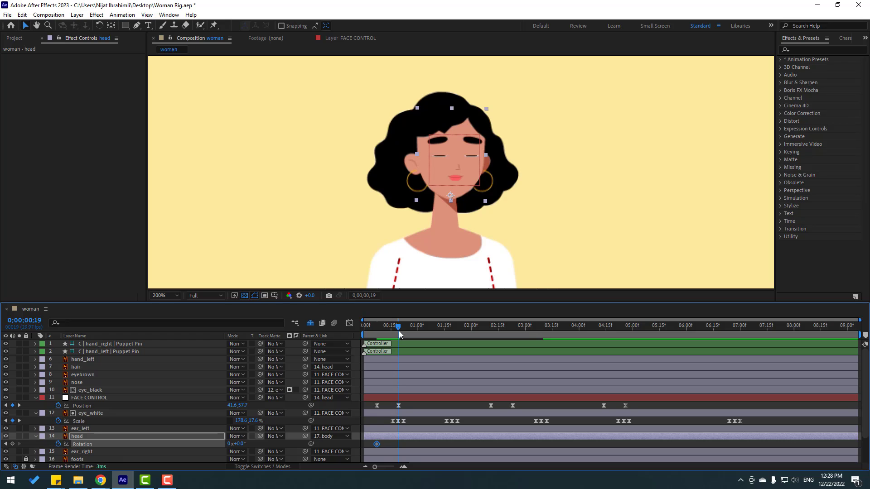
pyautogui.moveTo(236, 444); pyautogui.dragTo(240, 443)
pyautogui.moveTo(375, 325); pyautogui.dragTo(490, 333)
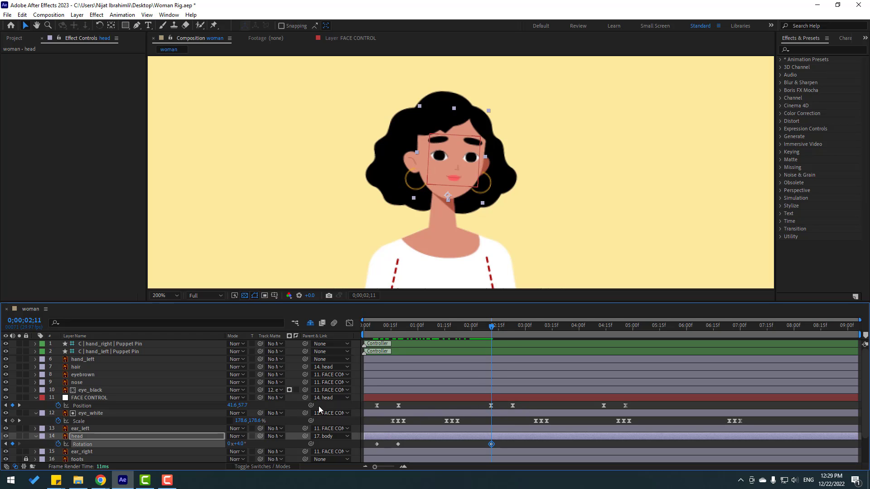
pyautogui.moveTo(494, 329); pyautogui.dragTo(516, 334)
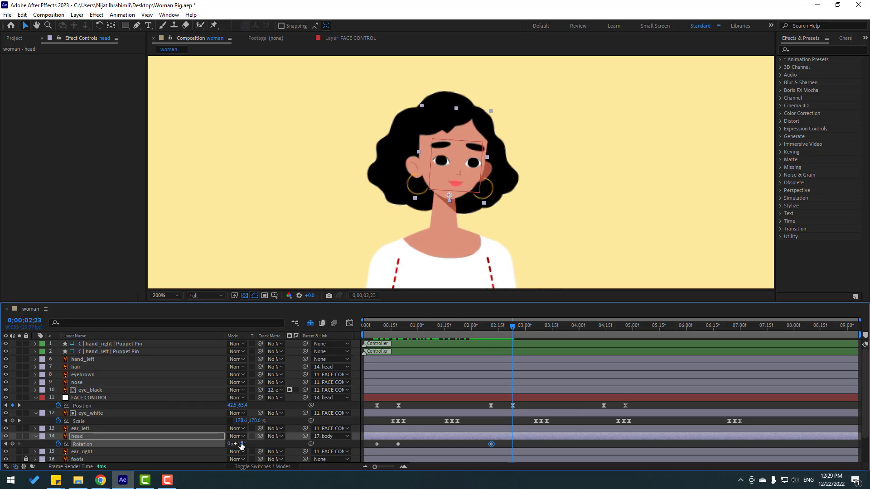
pyautogui.moveTo(241, 446); pyautogui.dragTo(494, 385)
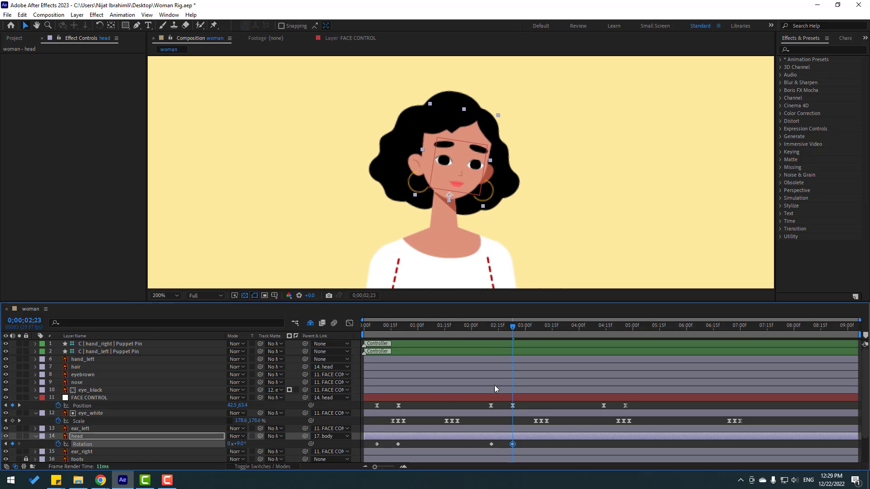
pyautogui.moveTo(495, 330); pyautogui.dragTo(603, 335)
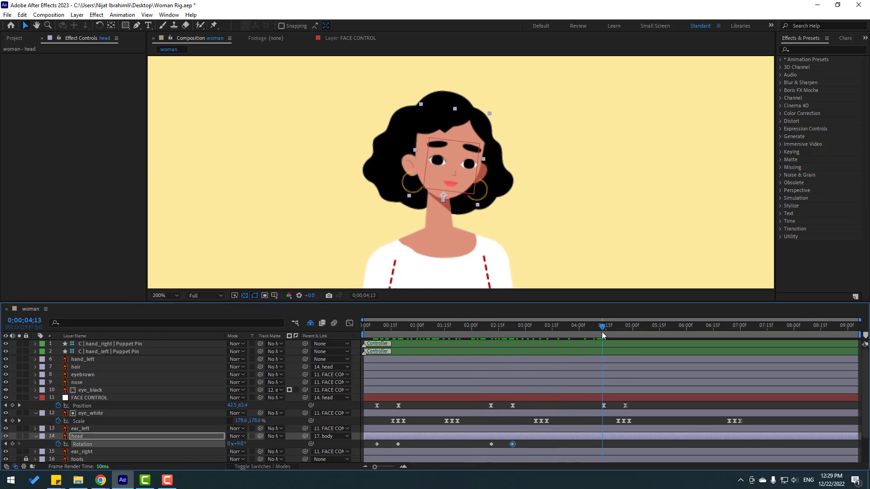
# Add a head Rotation keyframe at 4;14 and tilt the head to -11° at 4;24.
pyautogui.press('pagedown')
pyautogui.click(12, 444)
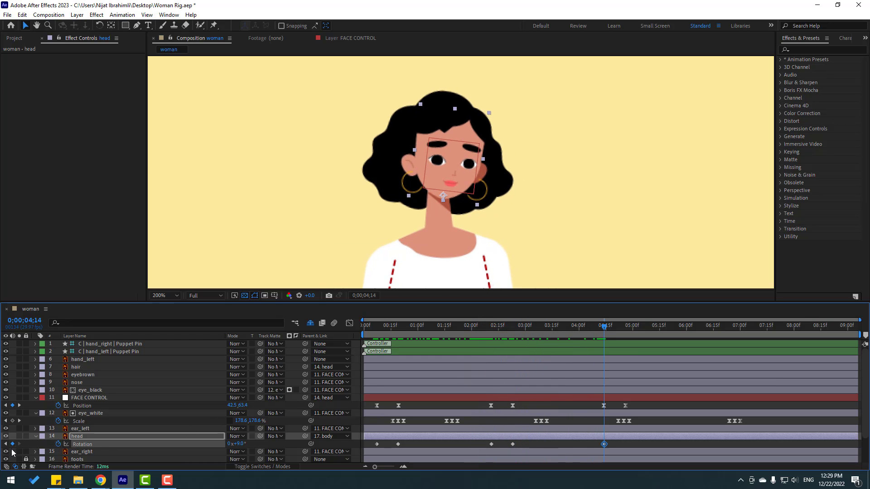
pyautogui.moveTo(605, 329); pyautogui.dragTo(626, 331)
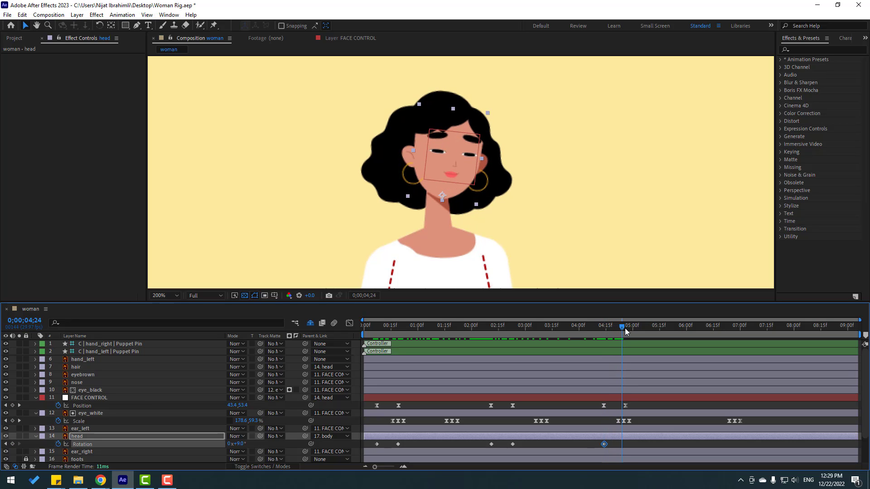
pyautogui.moveTo(240, 448); pyautogui.dragTo(234, 445)
pyautogui.moveTo(598, 328); pyautogui.dragTo(629, 331)
# Apply Easy Ease to all head Rotation keyframes and play back the tilt.
pyautogui.moveTo(639, 447); pyautogui.dragTo(374, 448)
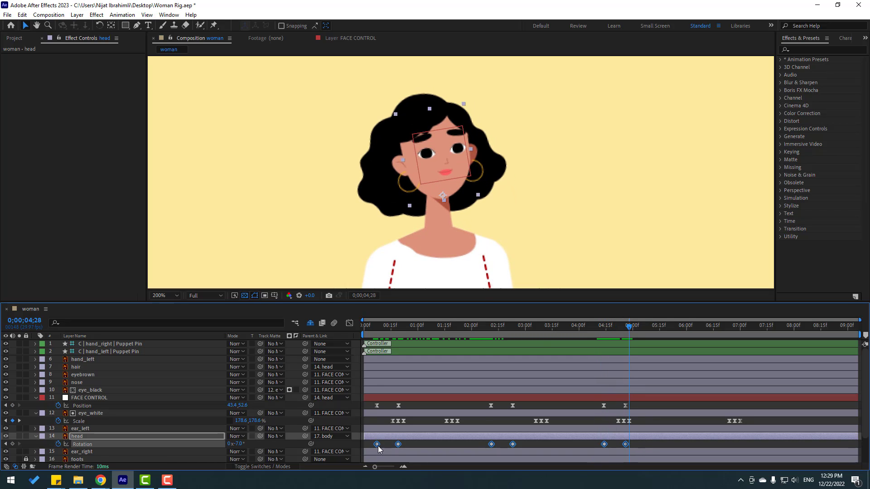
pyautogui.rightClick(377, 445)
pyautogui.moveTo(434, 438)
pyautogui.click(509, 379)
pyautogui.press('space')
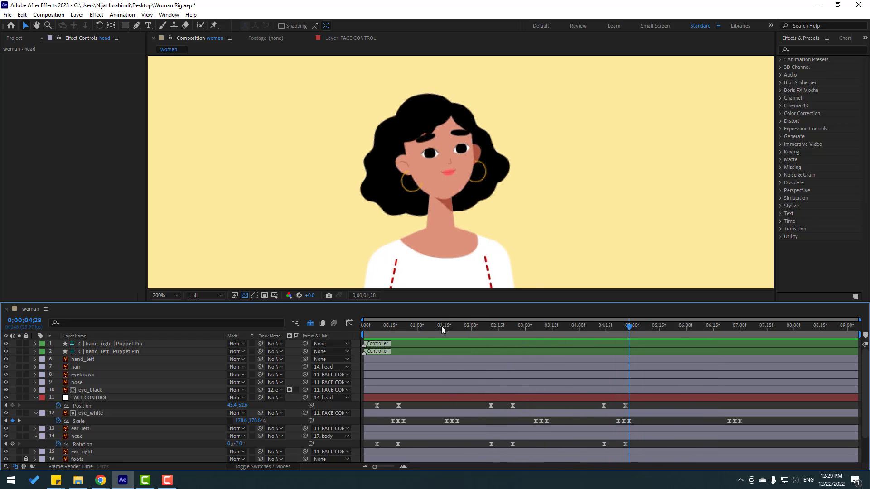
pyautogui.click(377, 332)
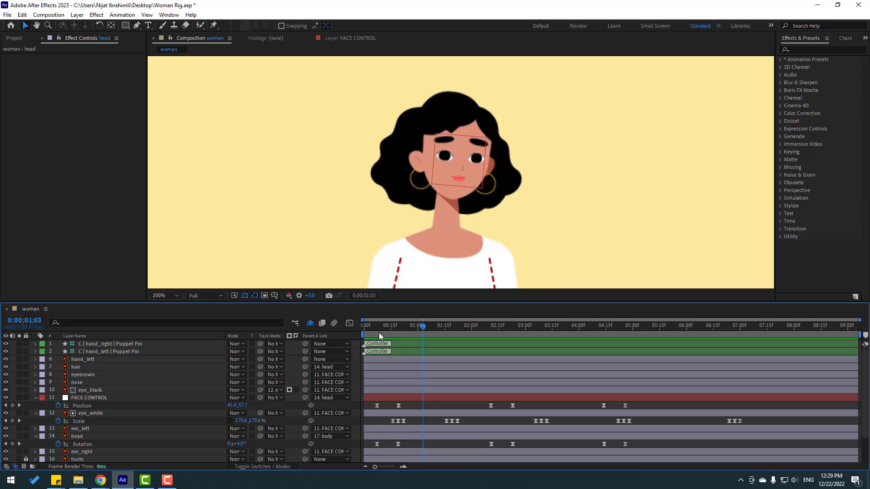
# Keyframe the head Position at frame 7, lower it at 13, raise it at 19.
pyautogui.click(75, 438)
pyautogui.hotkey('shift', 'p')
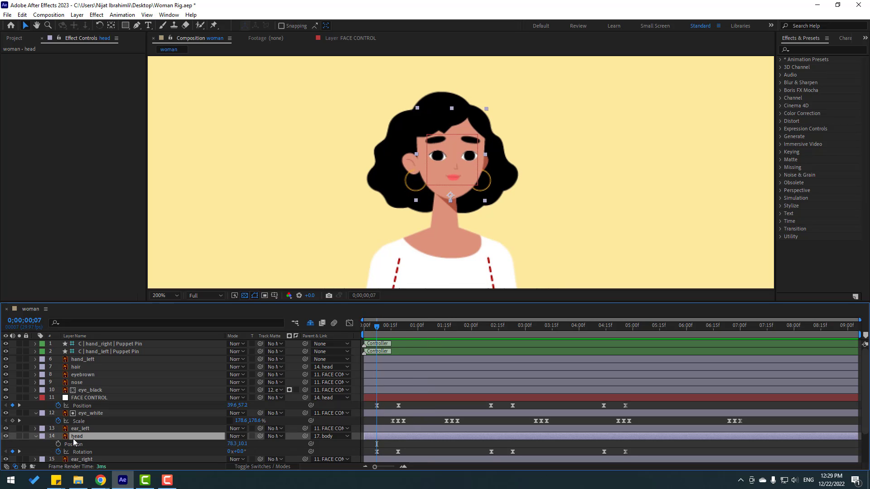
pyautogui.click(377, 326)
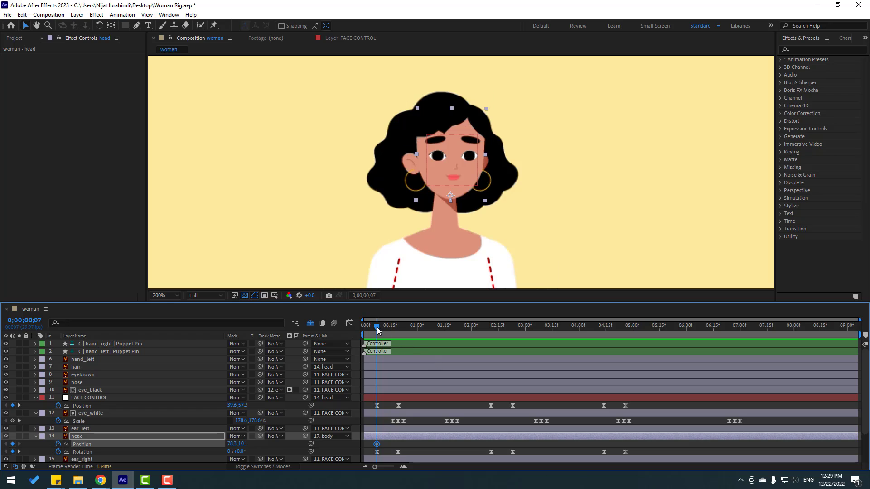
pyautogui.moveTo(383, 330); pyautogui.dragTo(389, 331)
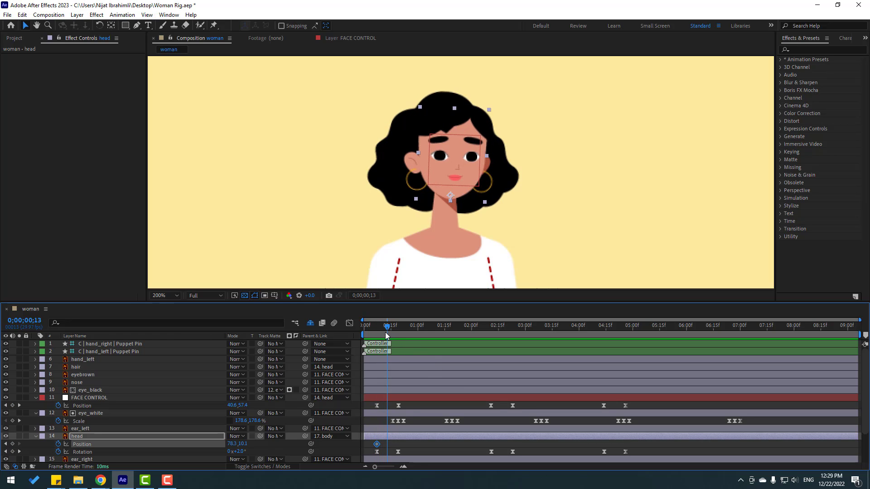
pyautogui.press('Down')
pyautogui.press('Down')
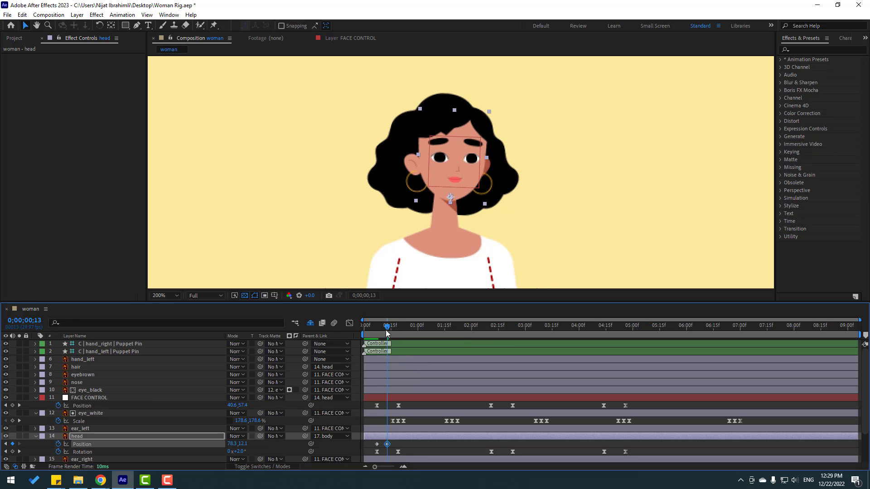
pyautogui.moveTo(388, 330); pyautogui.dragTo(400, 331)
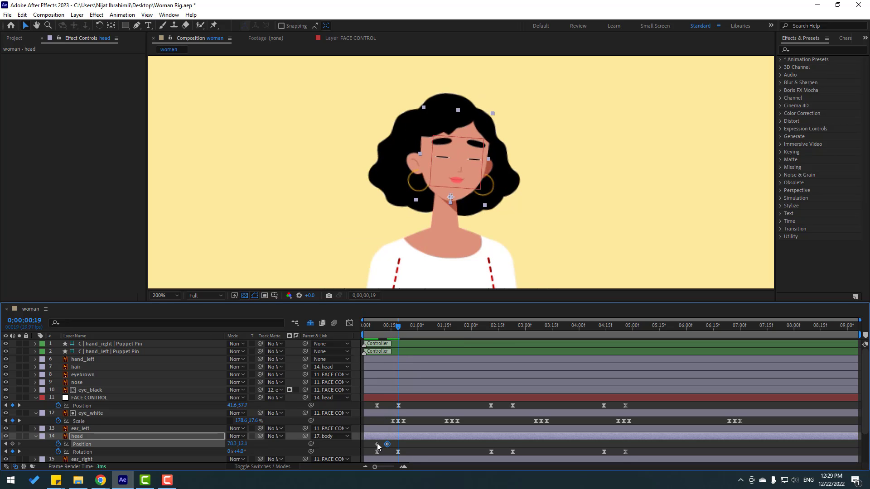
pyautogui.press('Up')
pyautogui.press('Up')
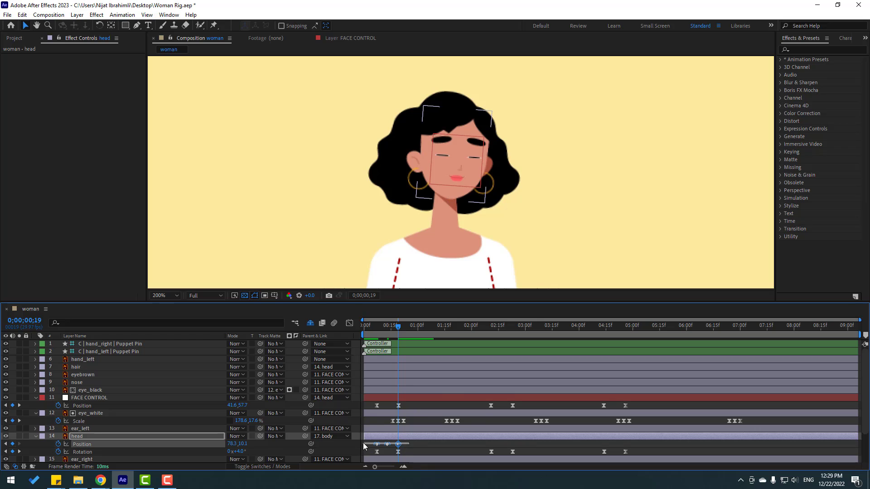
# Apply Easy Ease to the head Position keyframes and preview the bob.
pyautogui.rightClick(377, 444)
pyautogui.moveTo(417, 462)
pyautogui.click(529, 378)
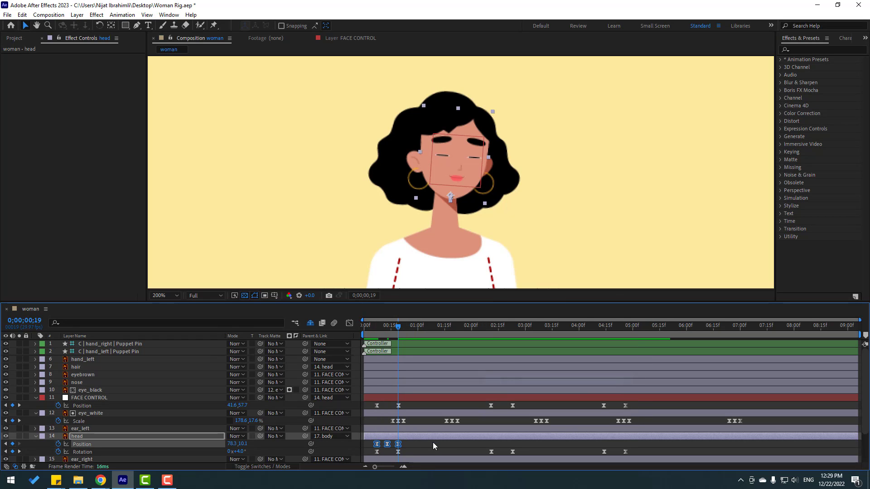
pyautogui.press('space')
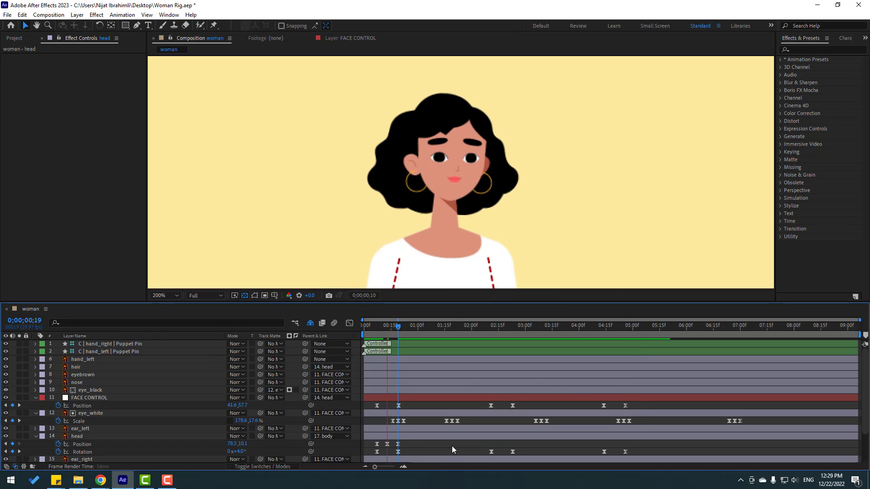
pyautogui.press('space')
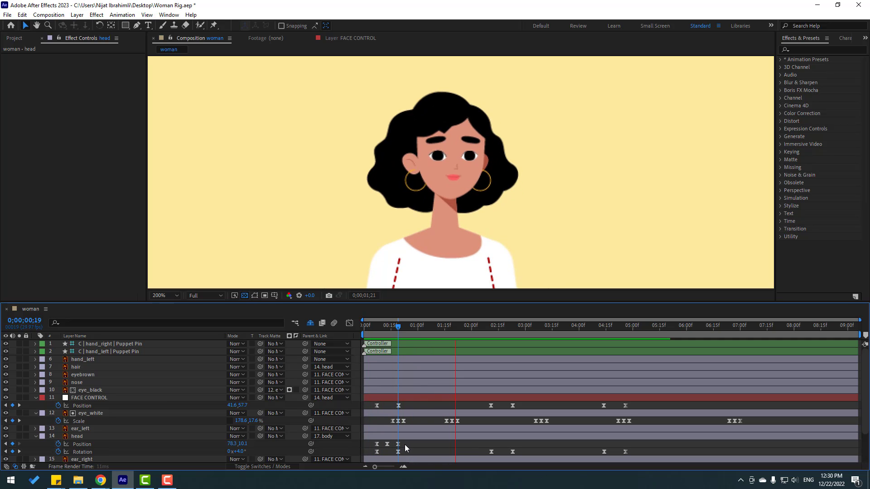
# Copy the three bob keyframes and paste them at 2;11 and 4;14, then play back.
pyautogui.moveTo(404, 446); pyautogui.dragTo(372, 442)
pyautogui.moveTo(397, 329); pyautogui.dragTo(491, 328)
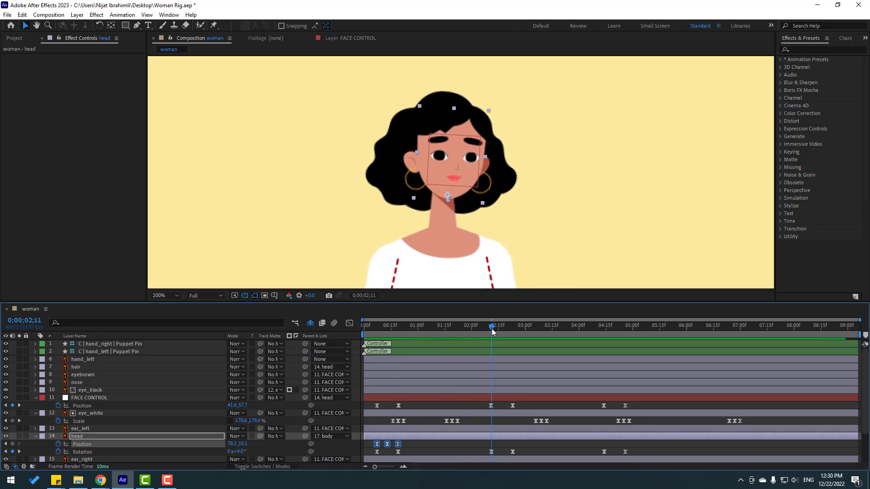
pyautogui.hotkey('ctrl', 'c')
pyautogui.hotkey('ctrl', 'v')
pyautogui.click(601, 327)
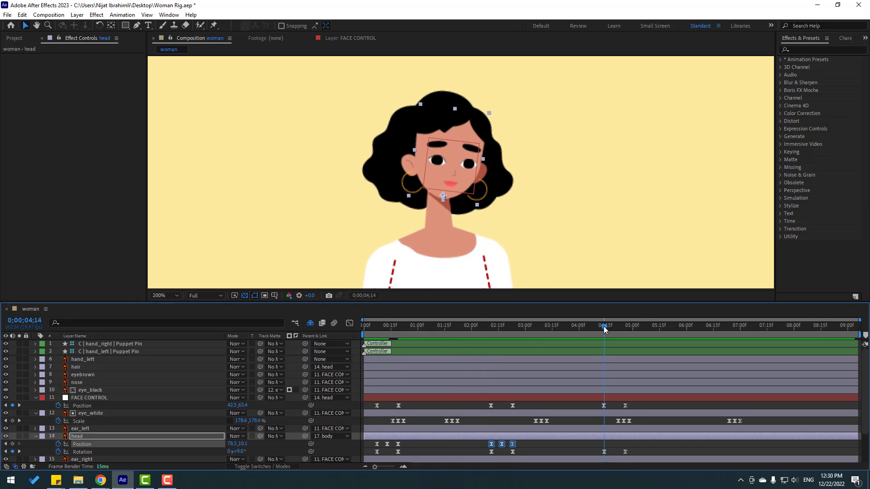
pyautogui.click(551, 445)
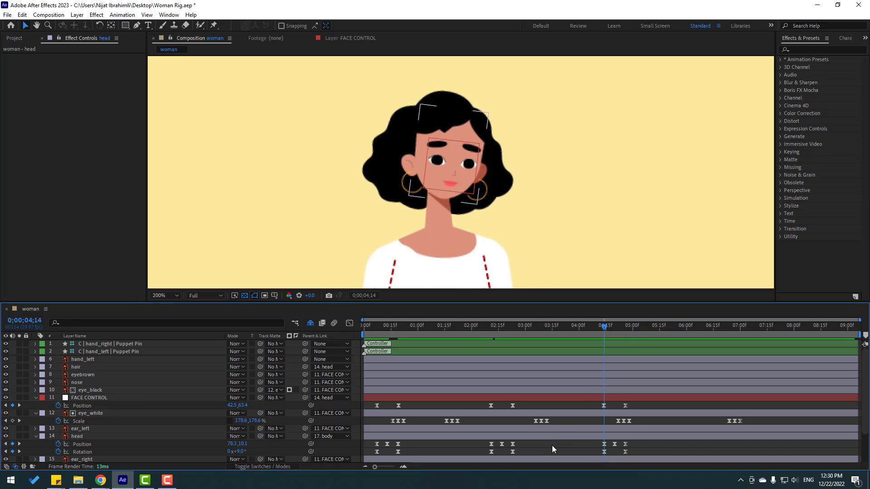
pyautogui.press('space')
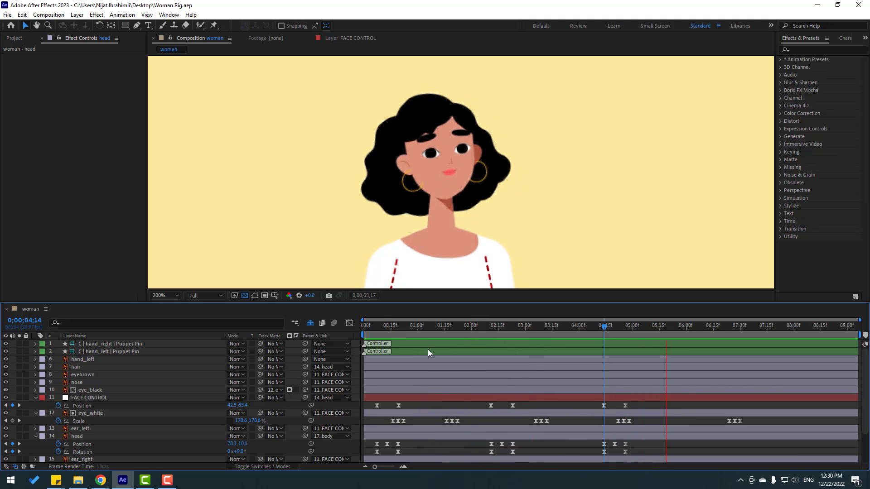
# Stop playback at frame 16 and clear the layer selection.
pyautogui.moveTo(392, 324); pyautogui.dragTo(392, 324)
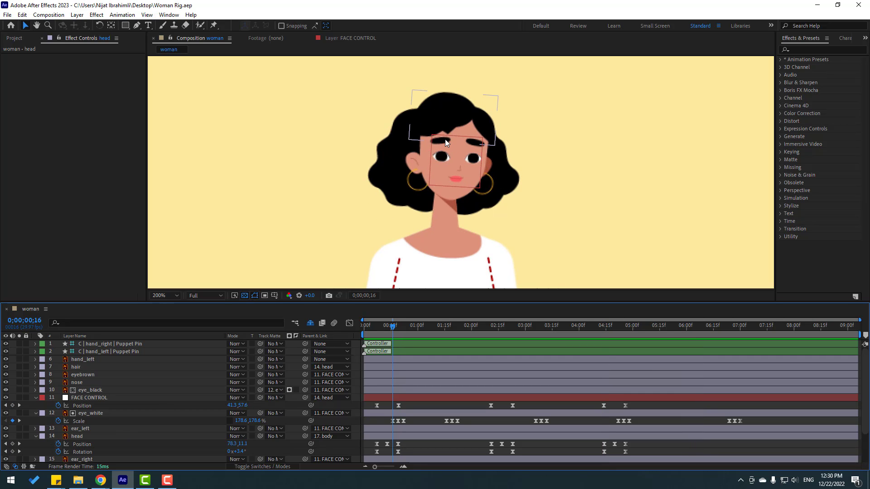
pyautogui.click(90, 376)
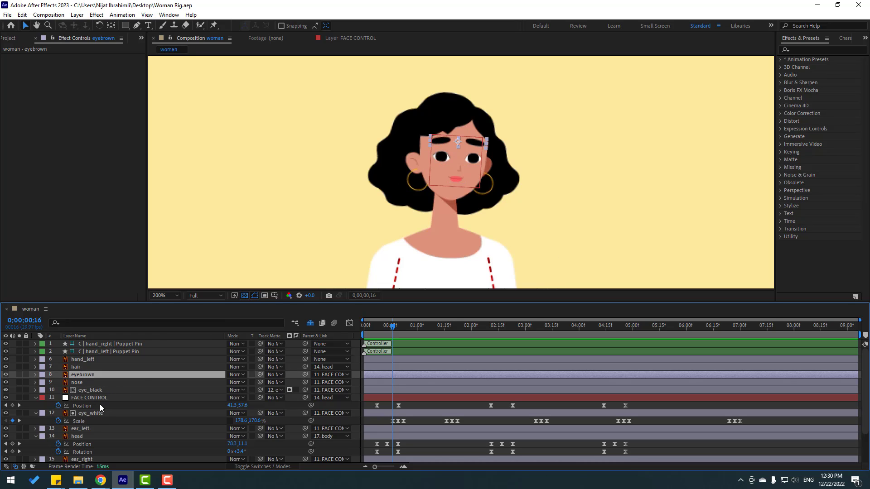
pyautogui.hotkey('ctrl', 'Up')
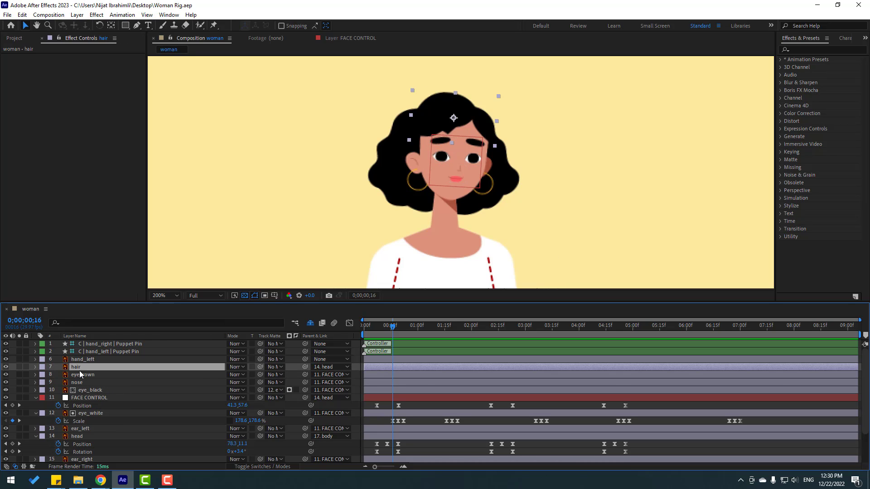
pyautogui.click(454, 406)
# Collapse FACE CONTROL's properties and set the viewer magnification to Fit.
pyautogui.click(36, 398)
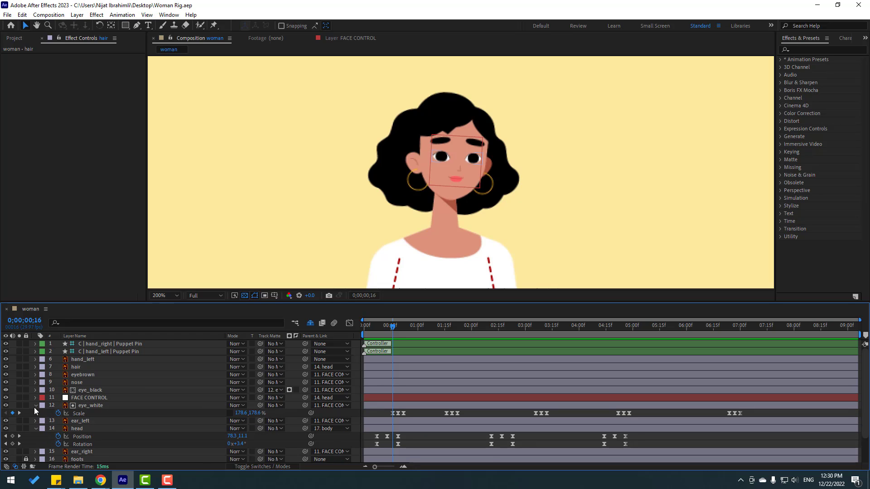
pyautogui.click(167, 295)
pyautogui.click(172, 305)
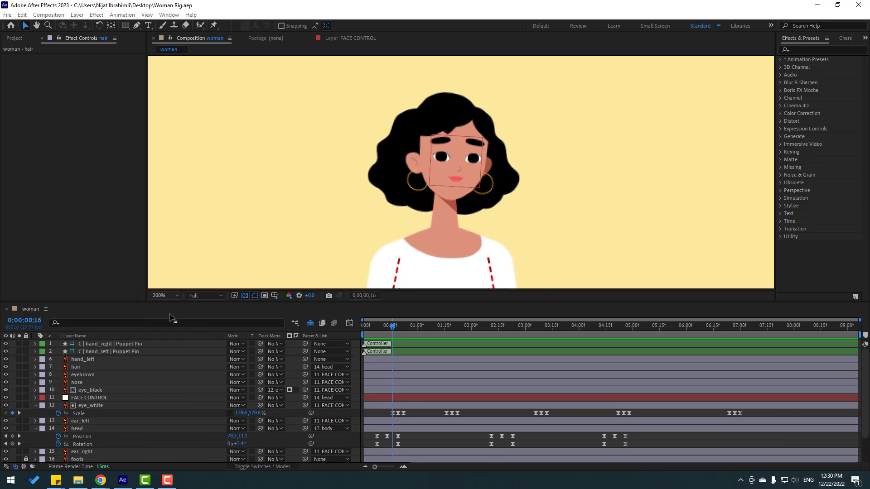